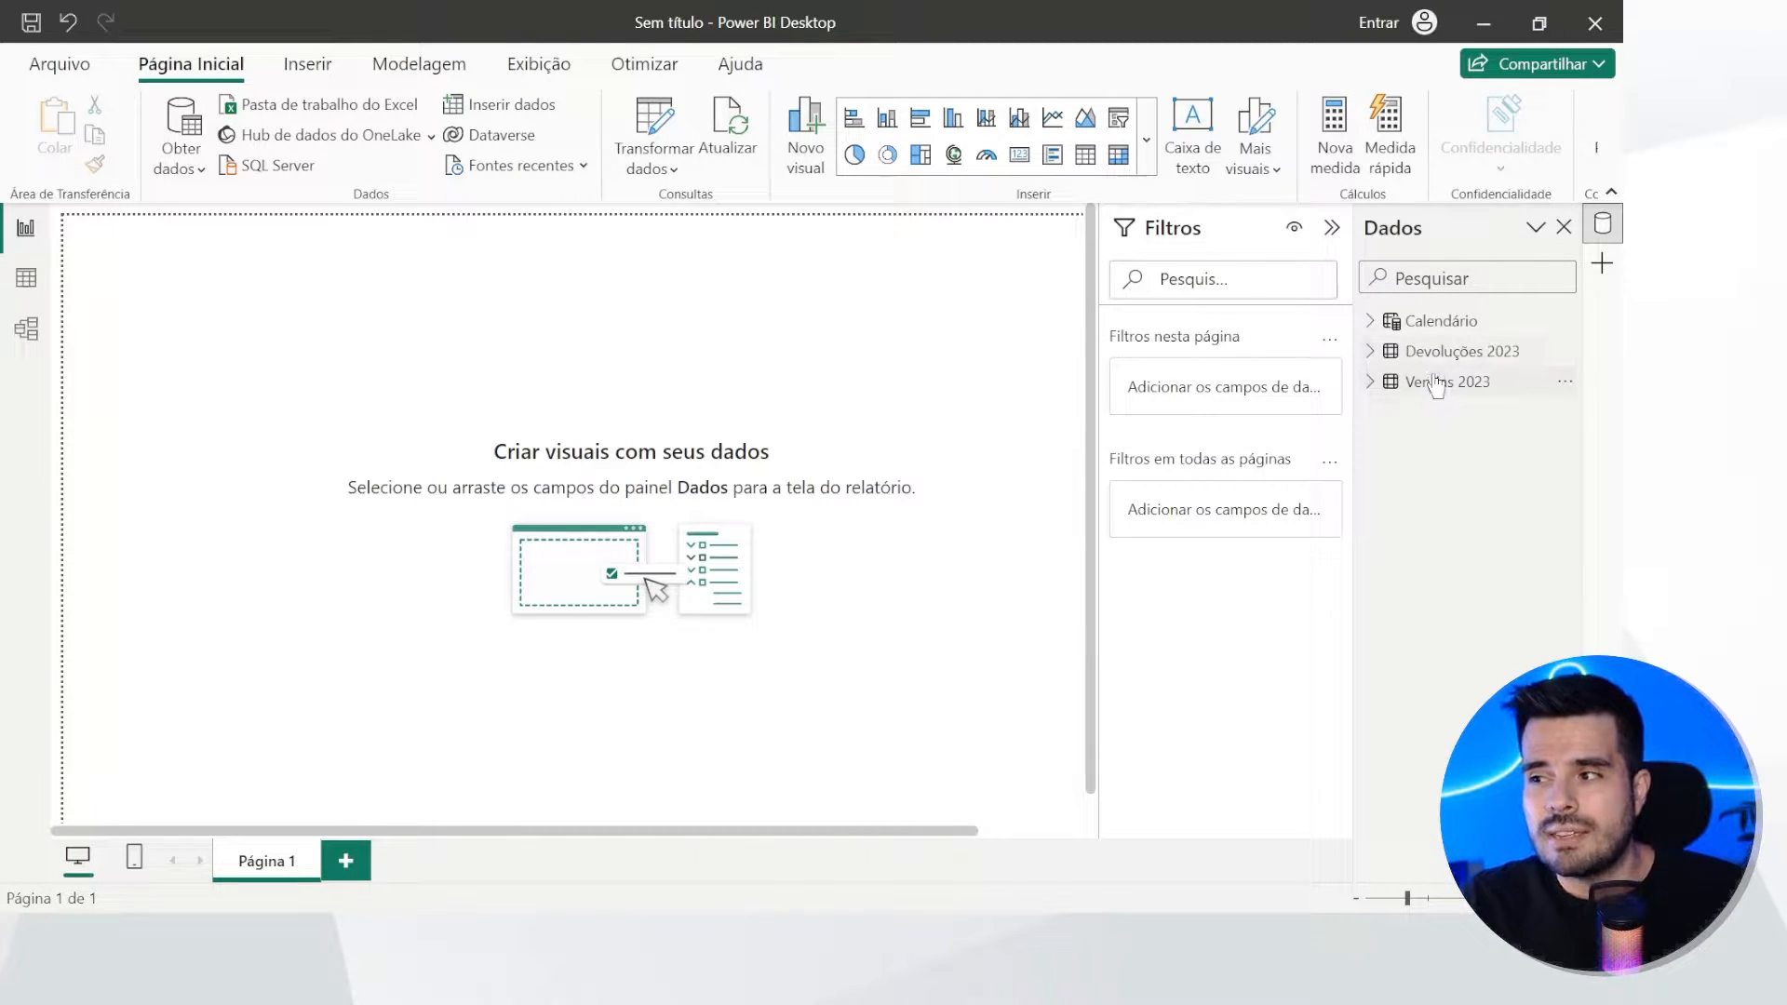
Step: Examine the rows of the Vendas 2023 and Devoluções 2023 tables, plus the Calendário and Devoluções 2023 fields from the report view
{"action": "mouse_move", "coordinate": [1434, 383]}
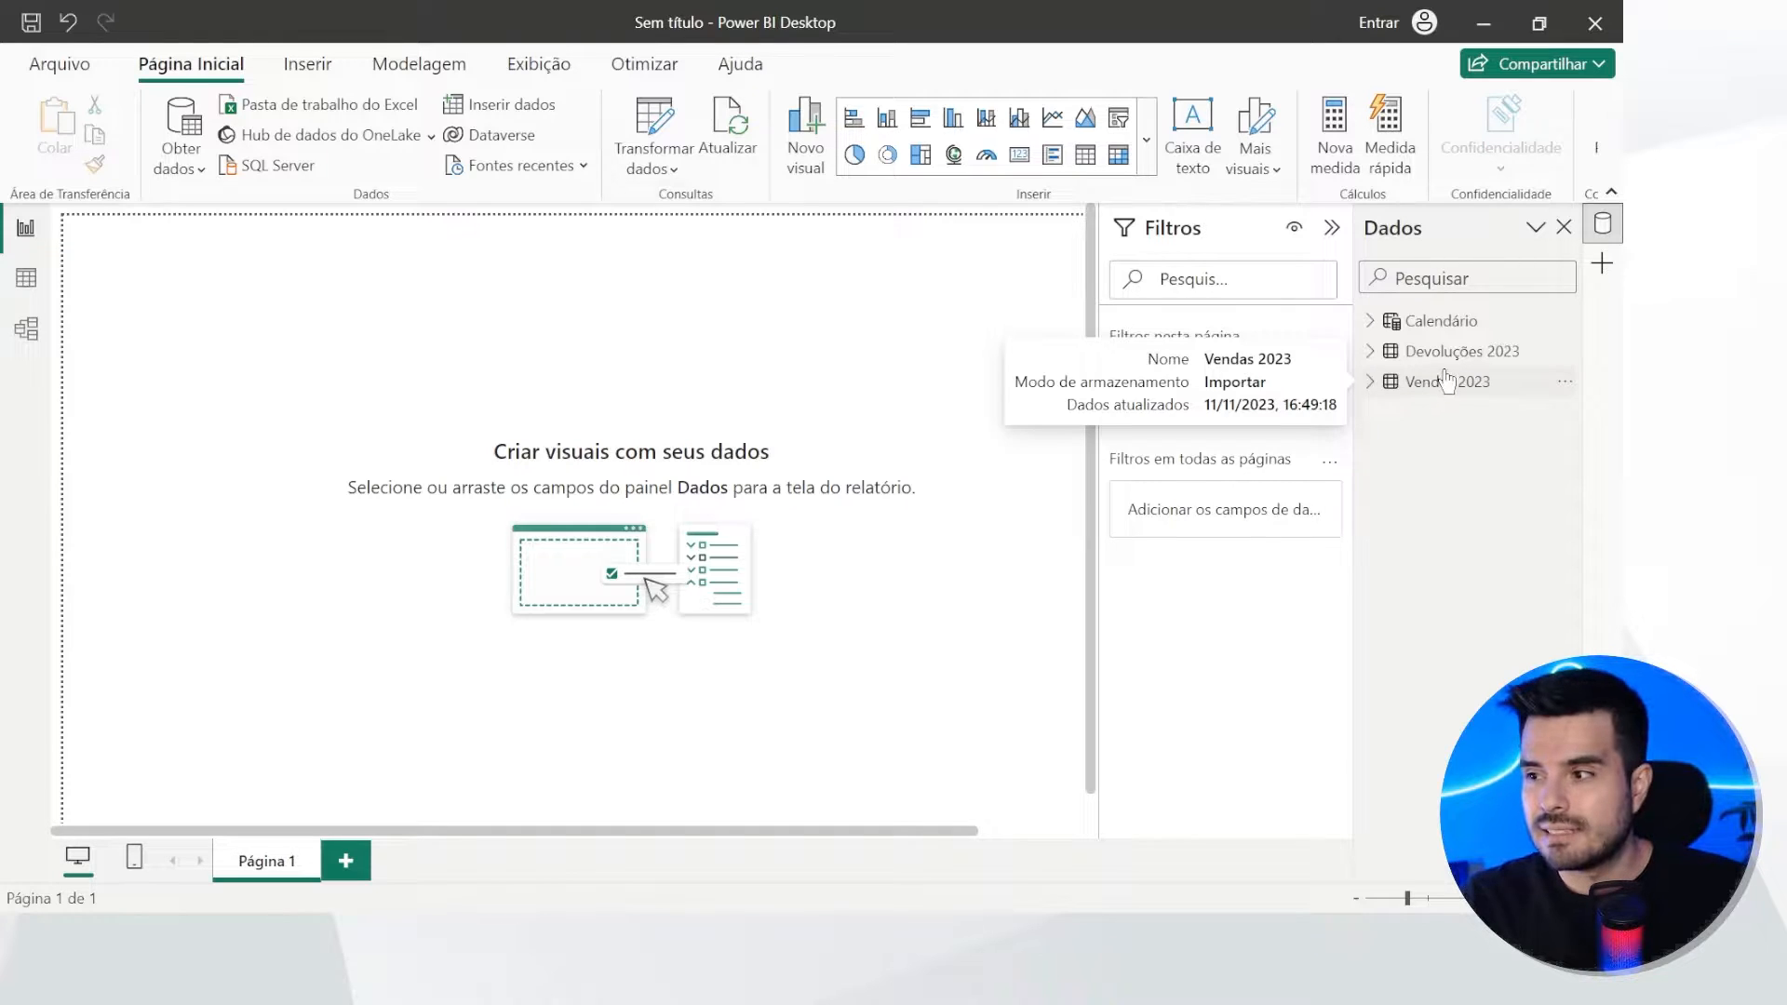
{"action": "left_click", "coordinate": [27, 278]}
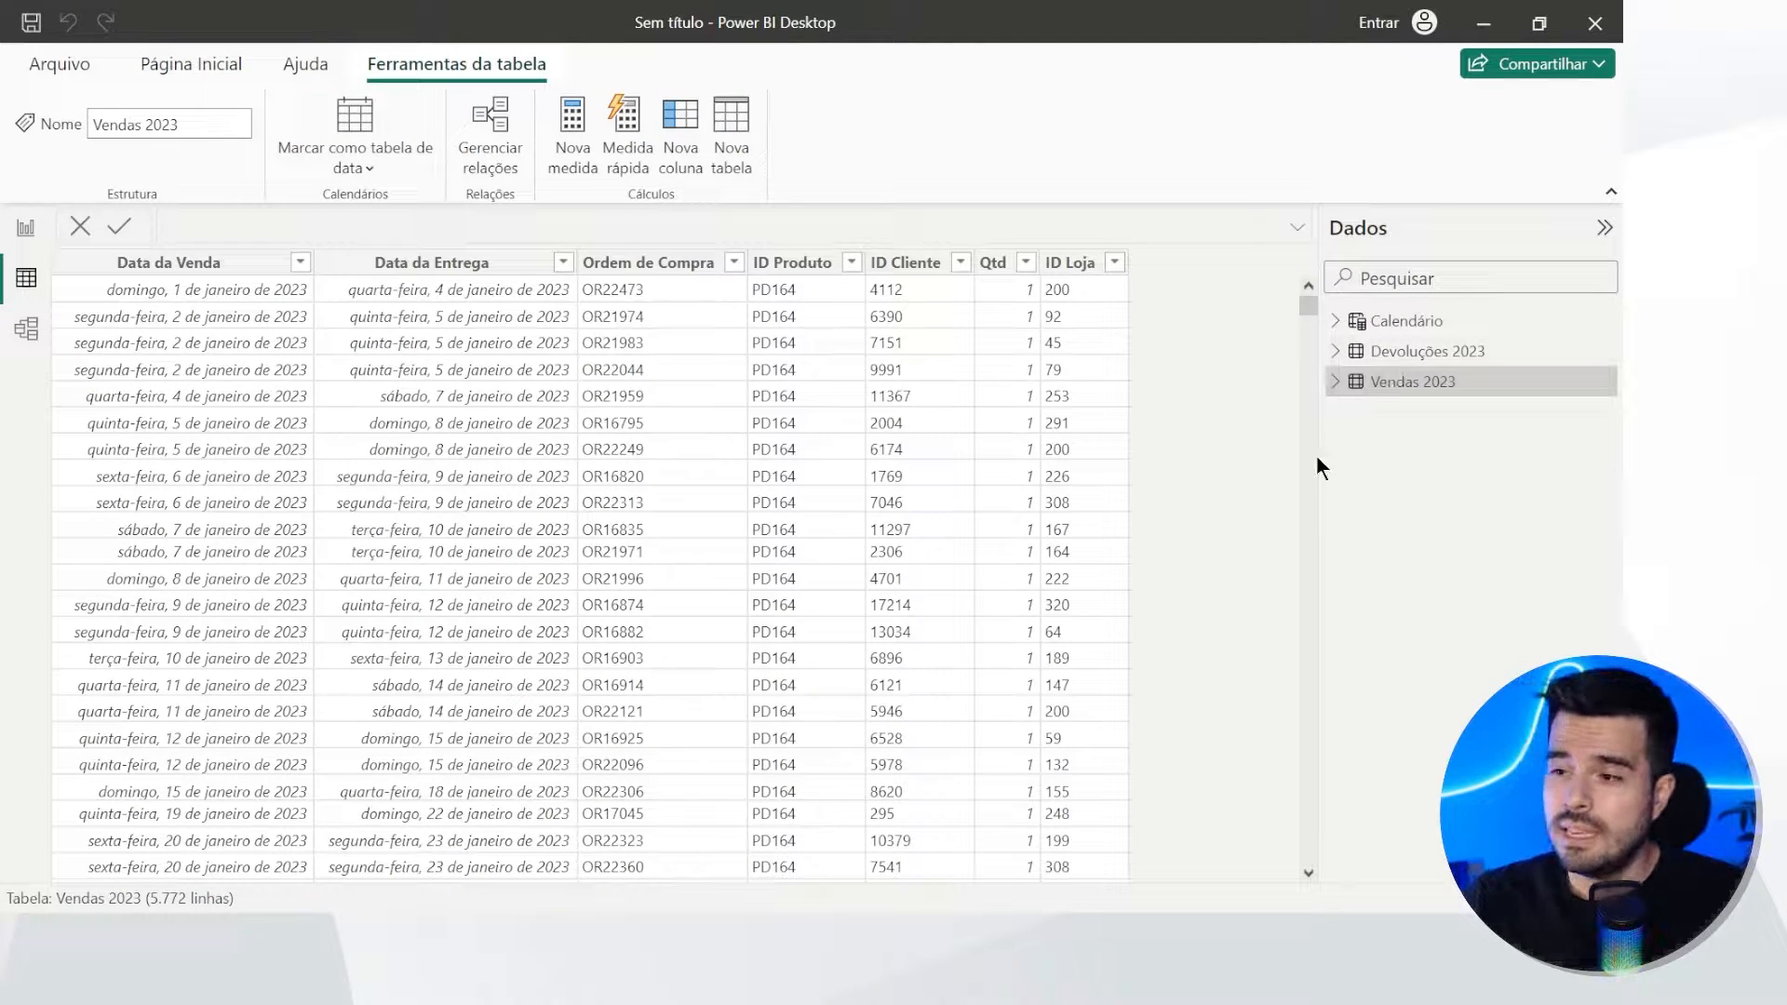
{"action": "left_click", "coordinate": [219, 265]}
{"action": "left_click", "coordinate": [423, 263]}
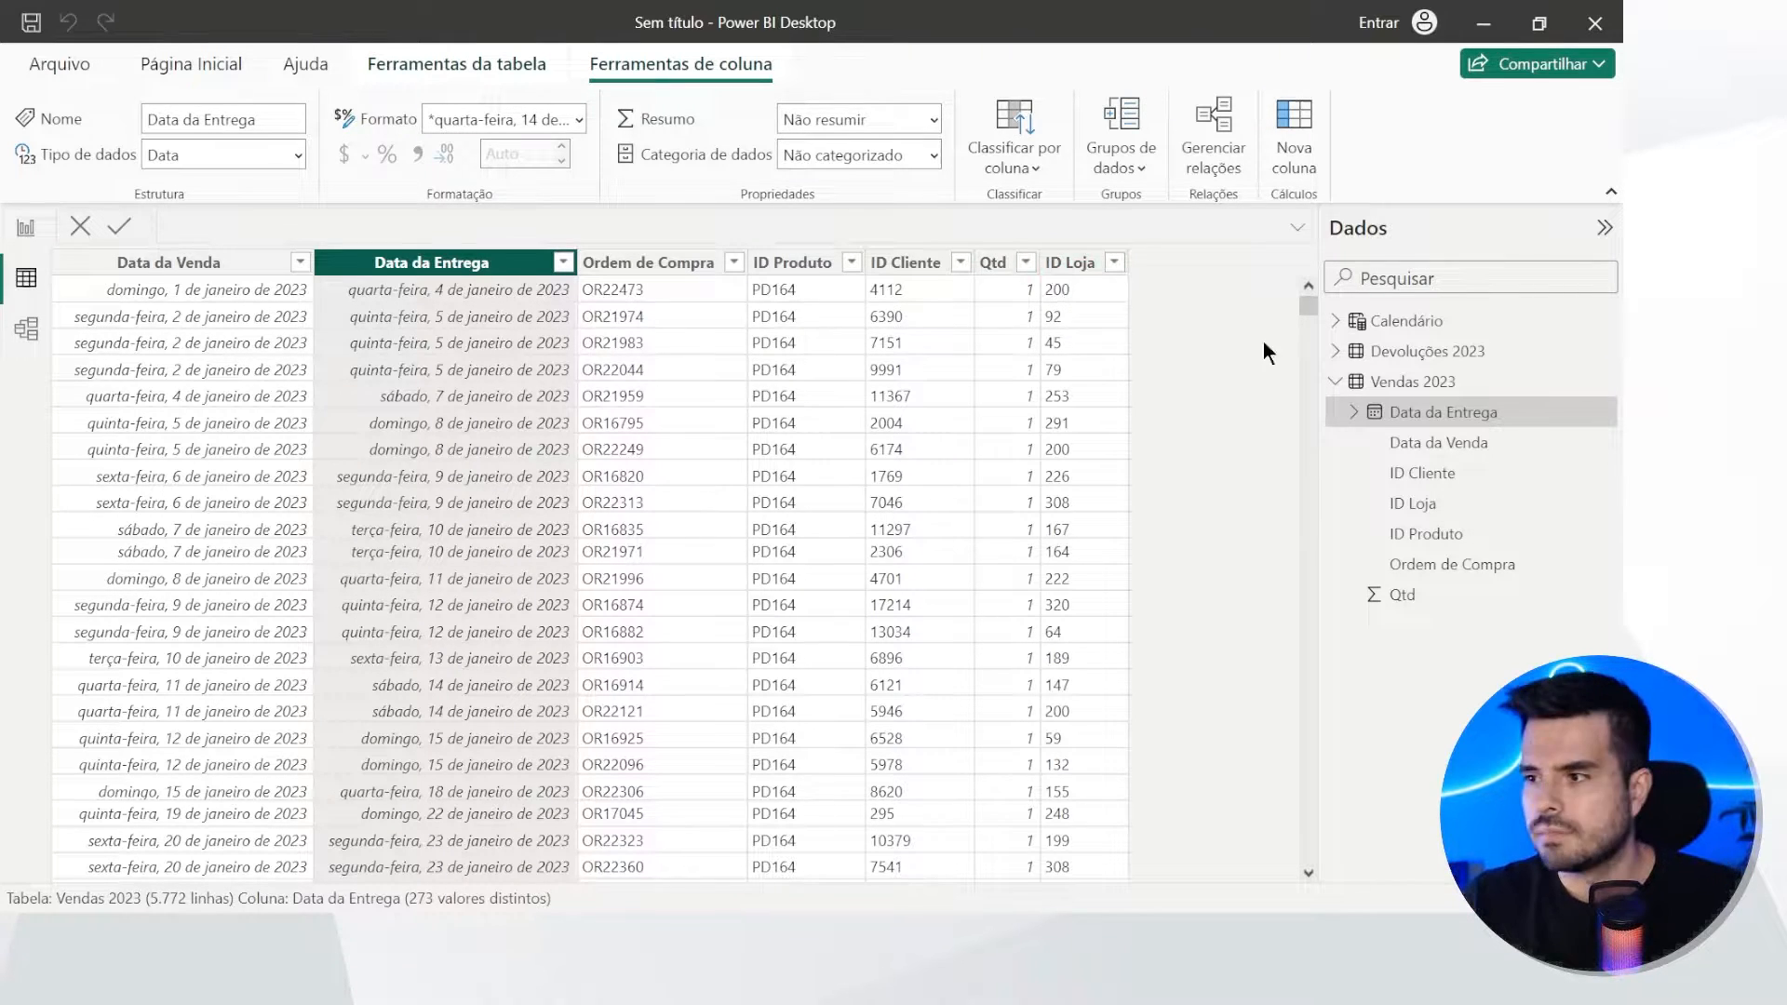
{"action": "left_click", "coordinate": [1424, 351]}
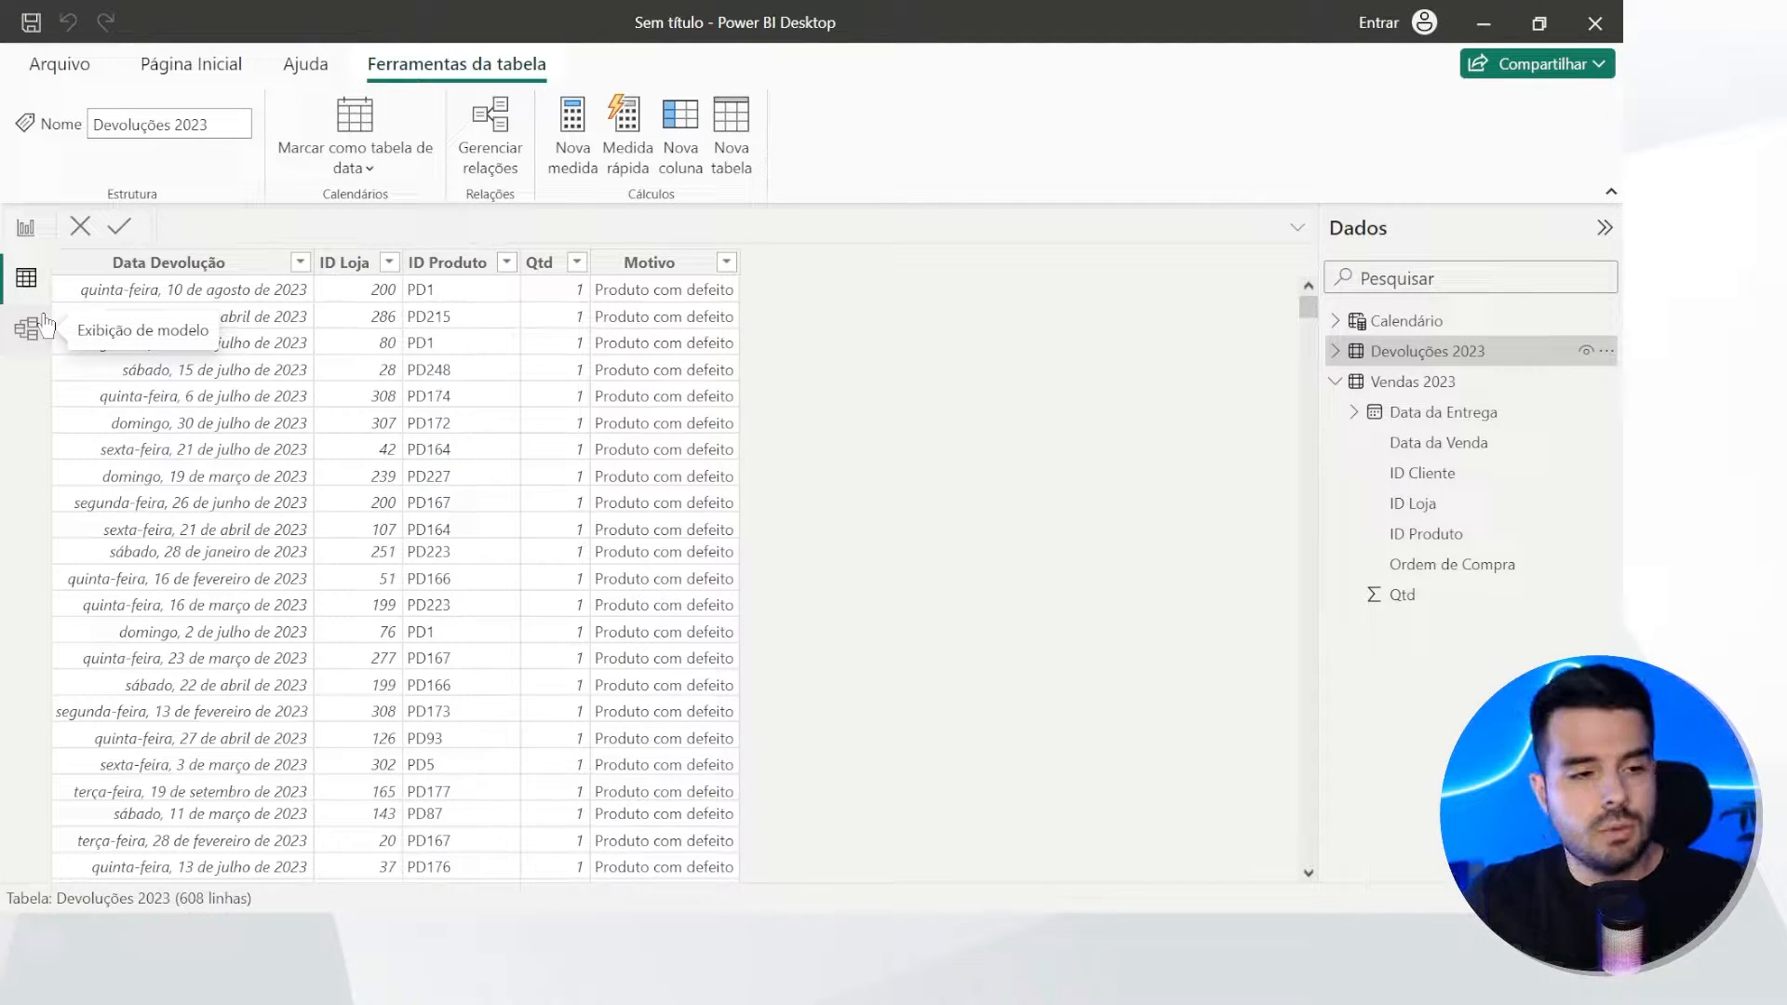
{"action": "left_click", "coordinate": [23, 228]}
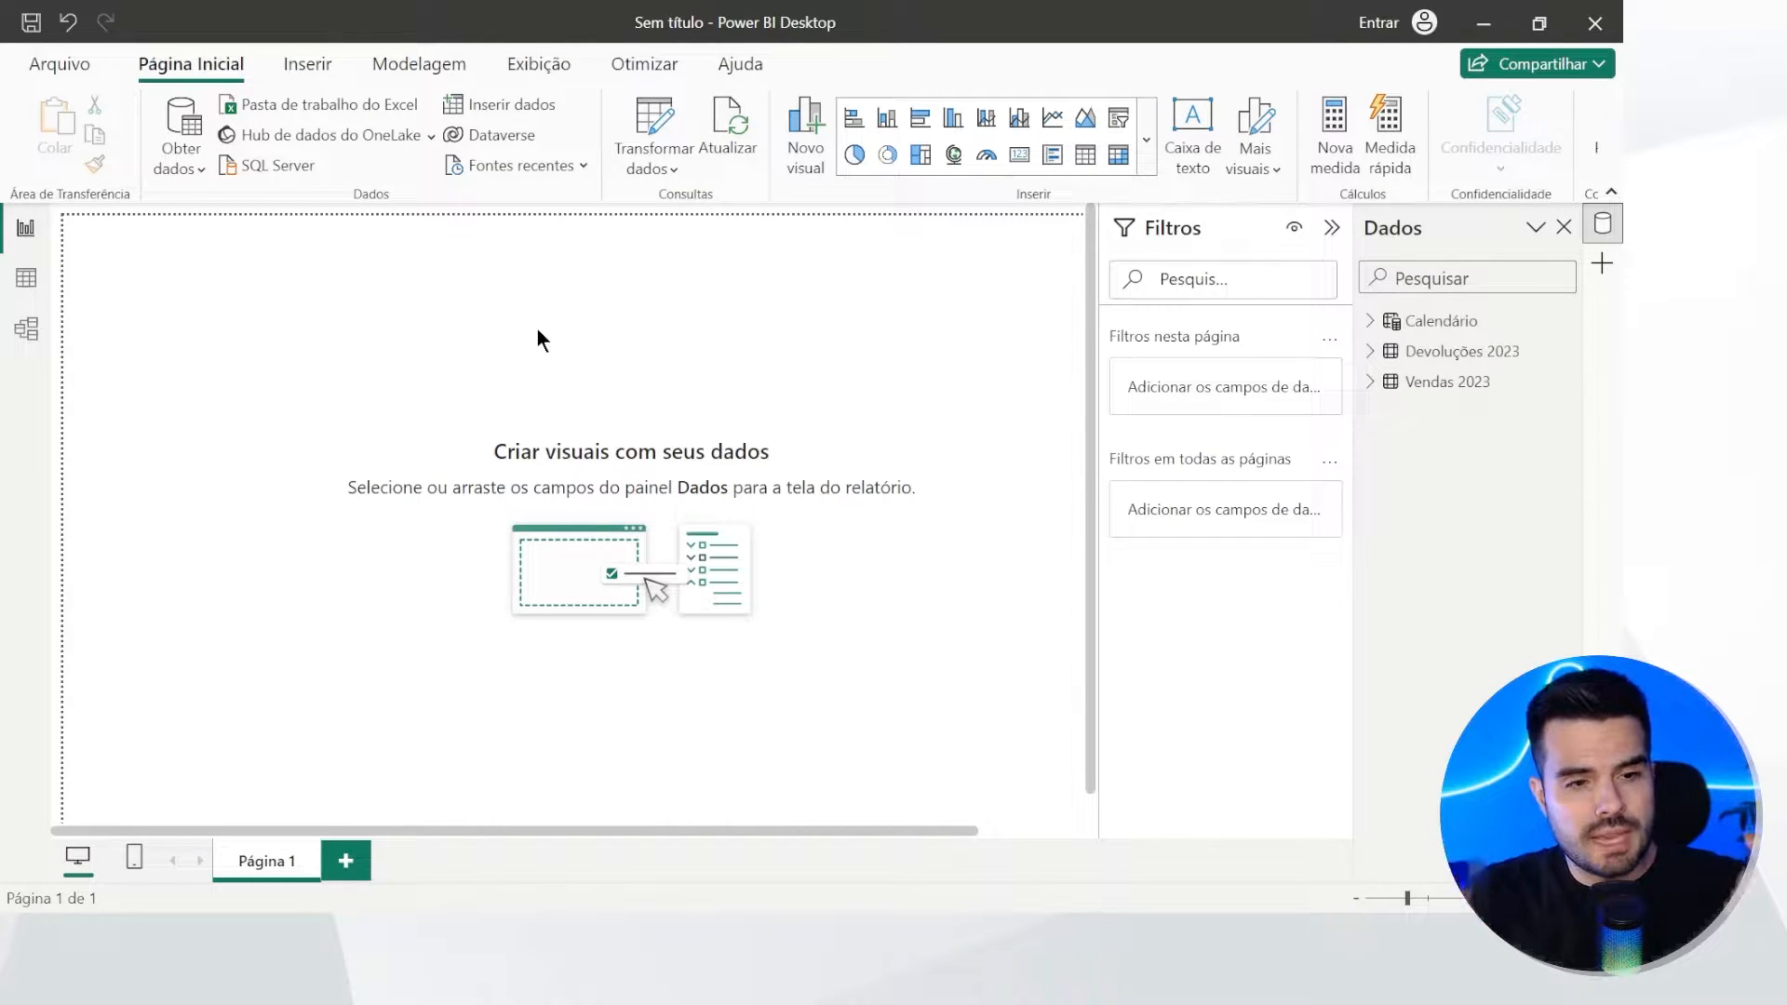
{"action": "left_click", "coordinate": [1371, 321]}
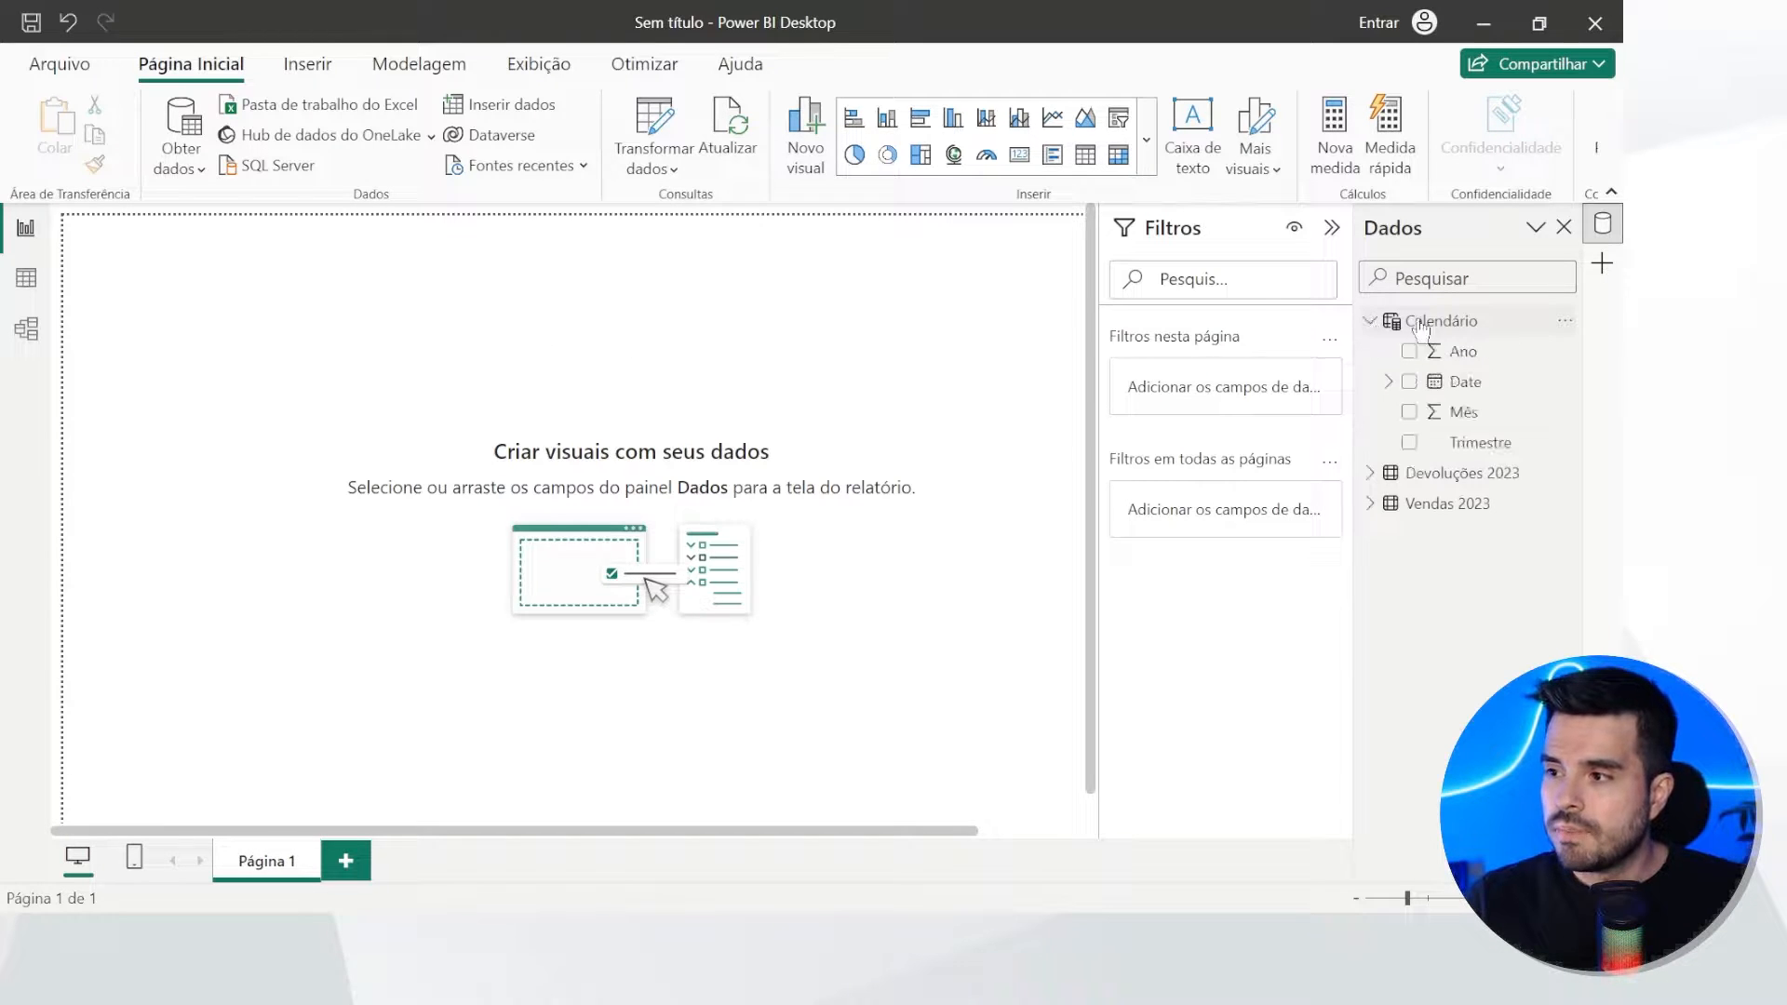
{"action": "left_click", "coordinate": [1370, 321]}
{"action": "left_click", "coordinate": [1370, 351]}
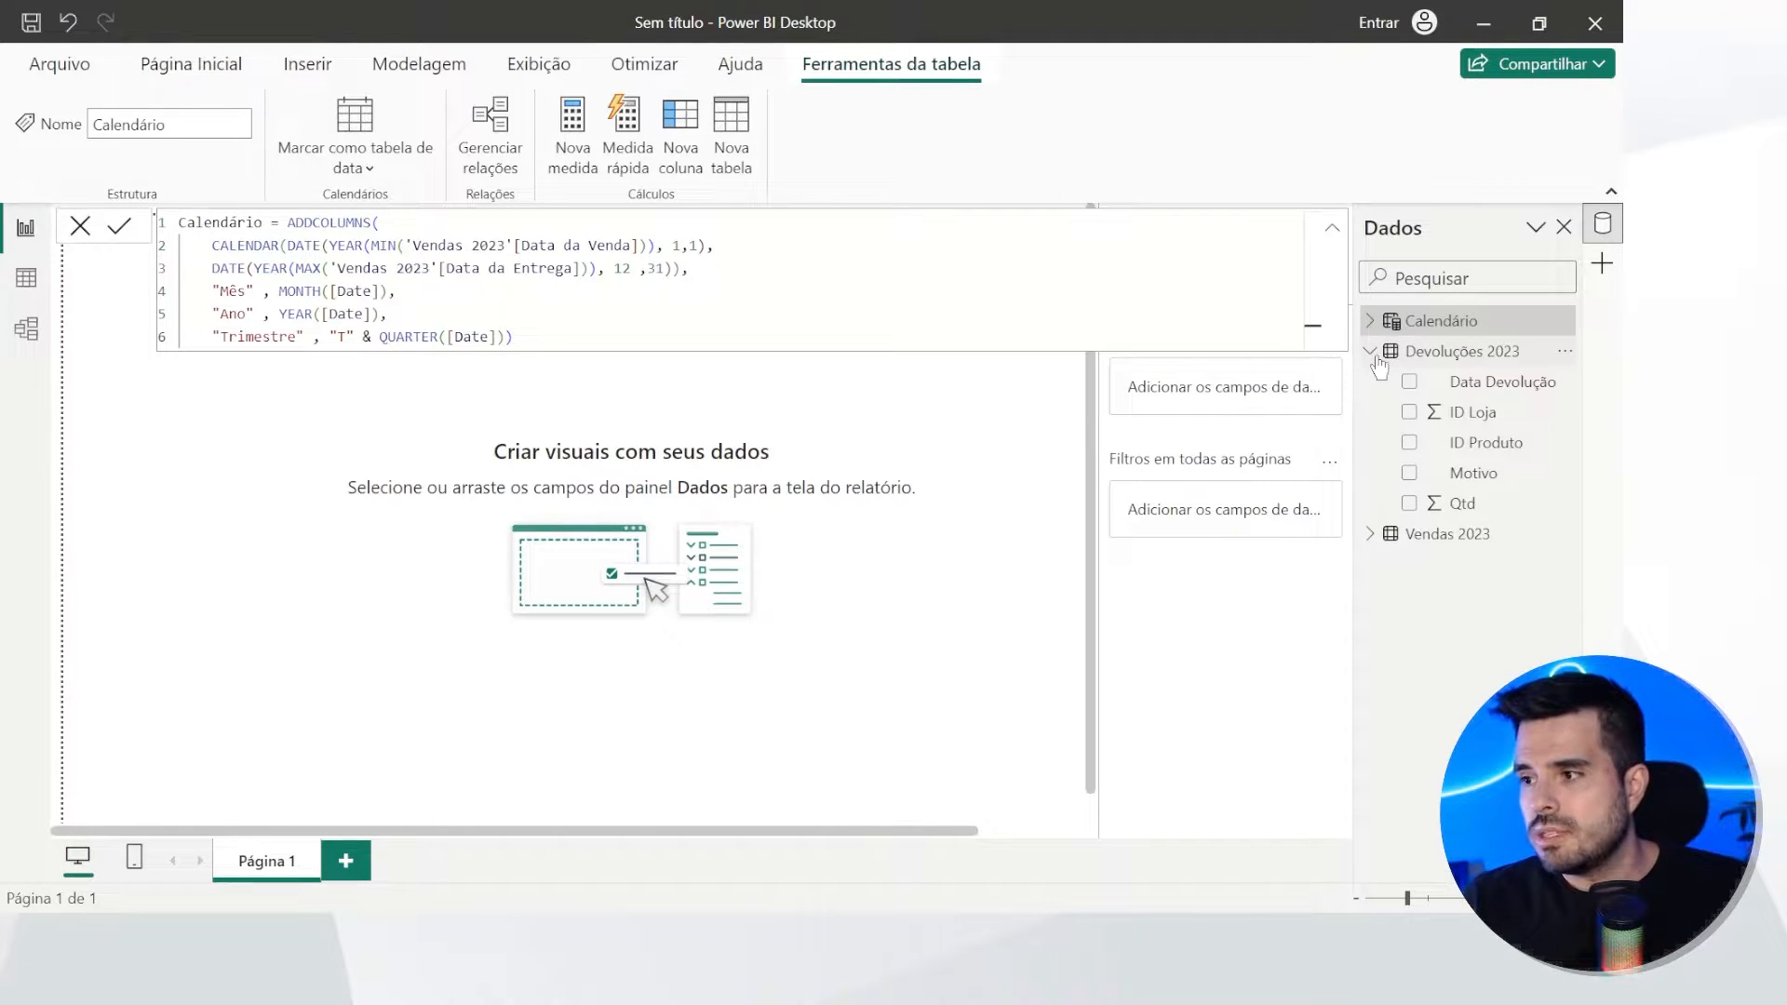
{"action": "left_click", "coordinate": [1370, 351]}
Step: Create a new measure in the Vendas 2023 table and name it QTD Vendida in its formula
{"action": "left_click", "coordinate": [1370, 381]}
{"action": "left_click", "coordinate": [1332, 227]}
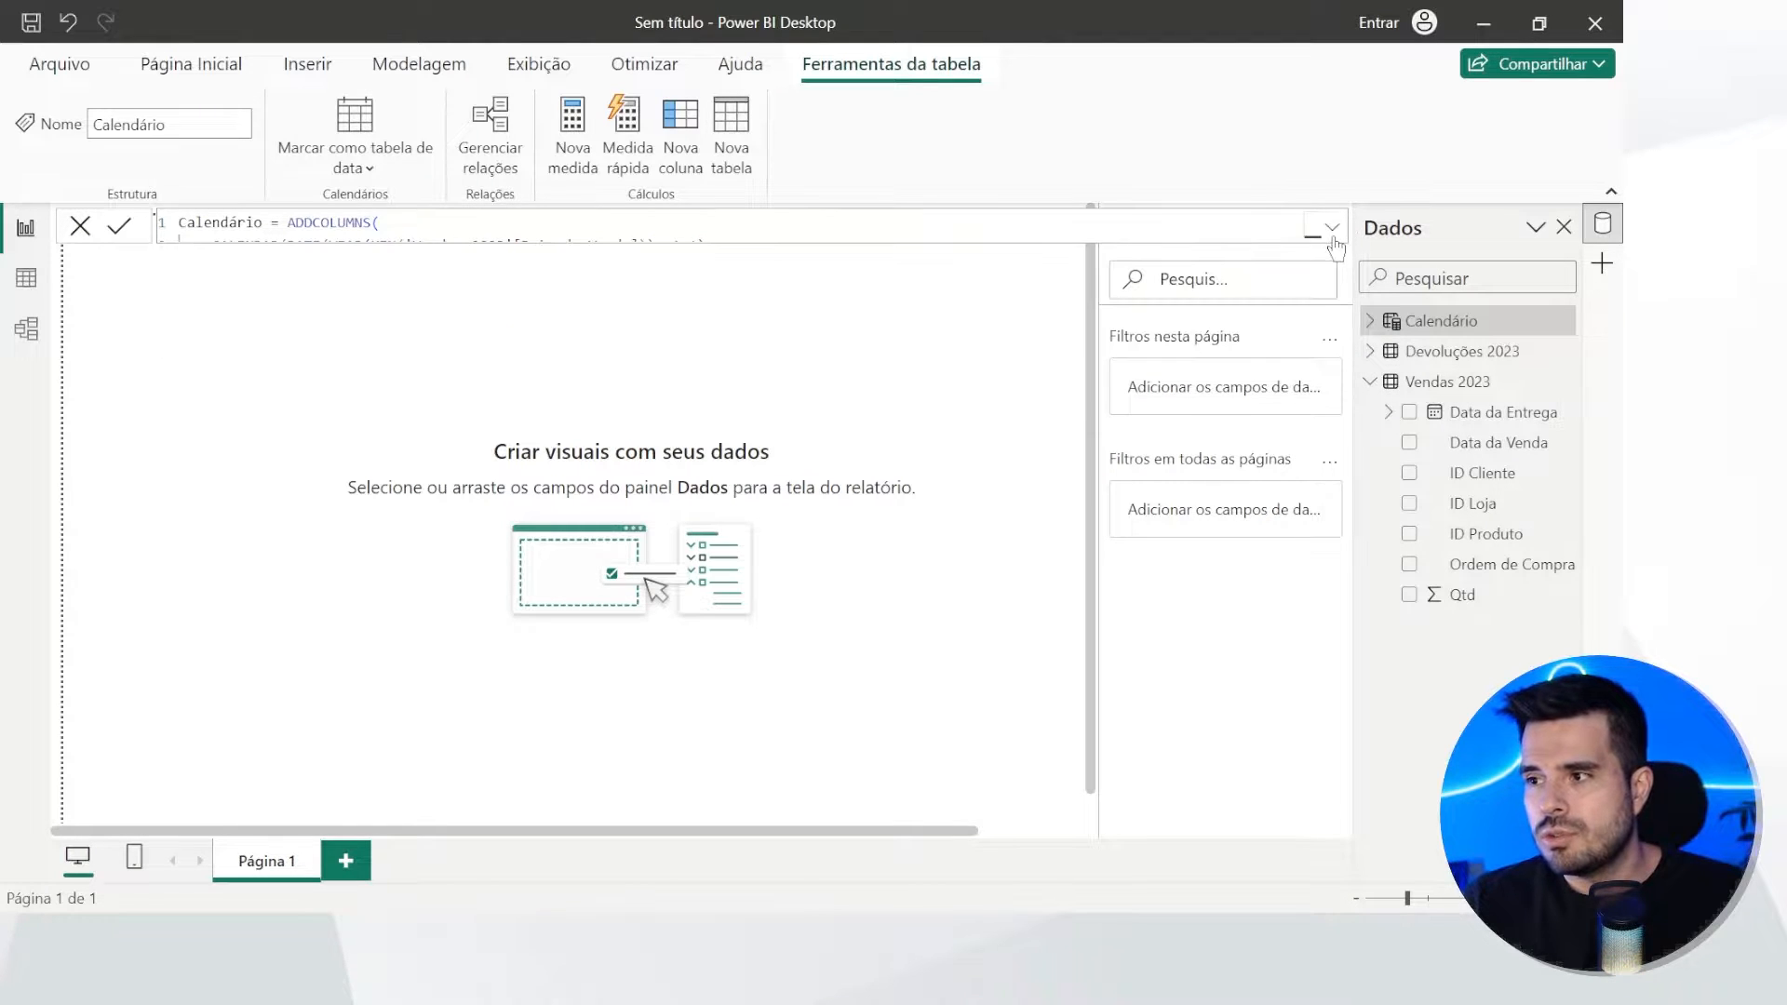
{"action": "right_click", "coordinate": [1422, 547]}
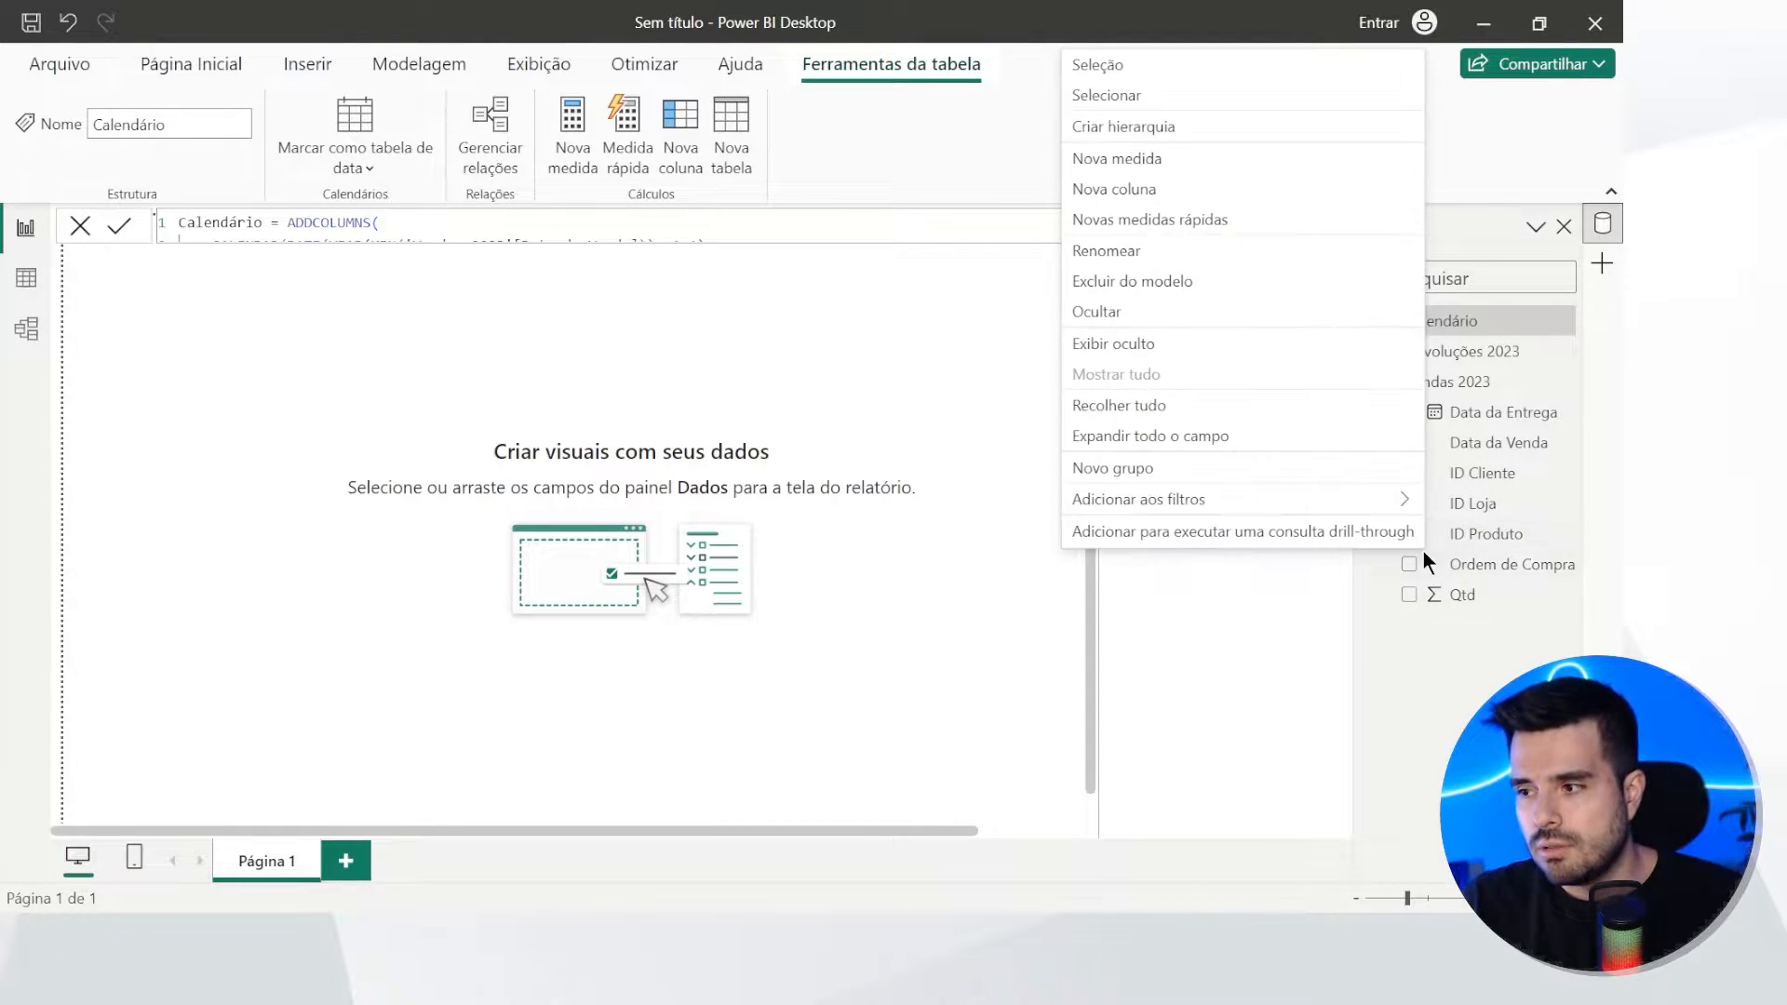
{"action": "left_click", "coordinate": [1138, 162]}
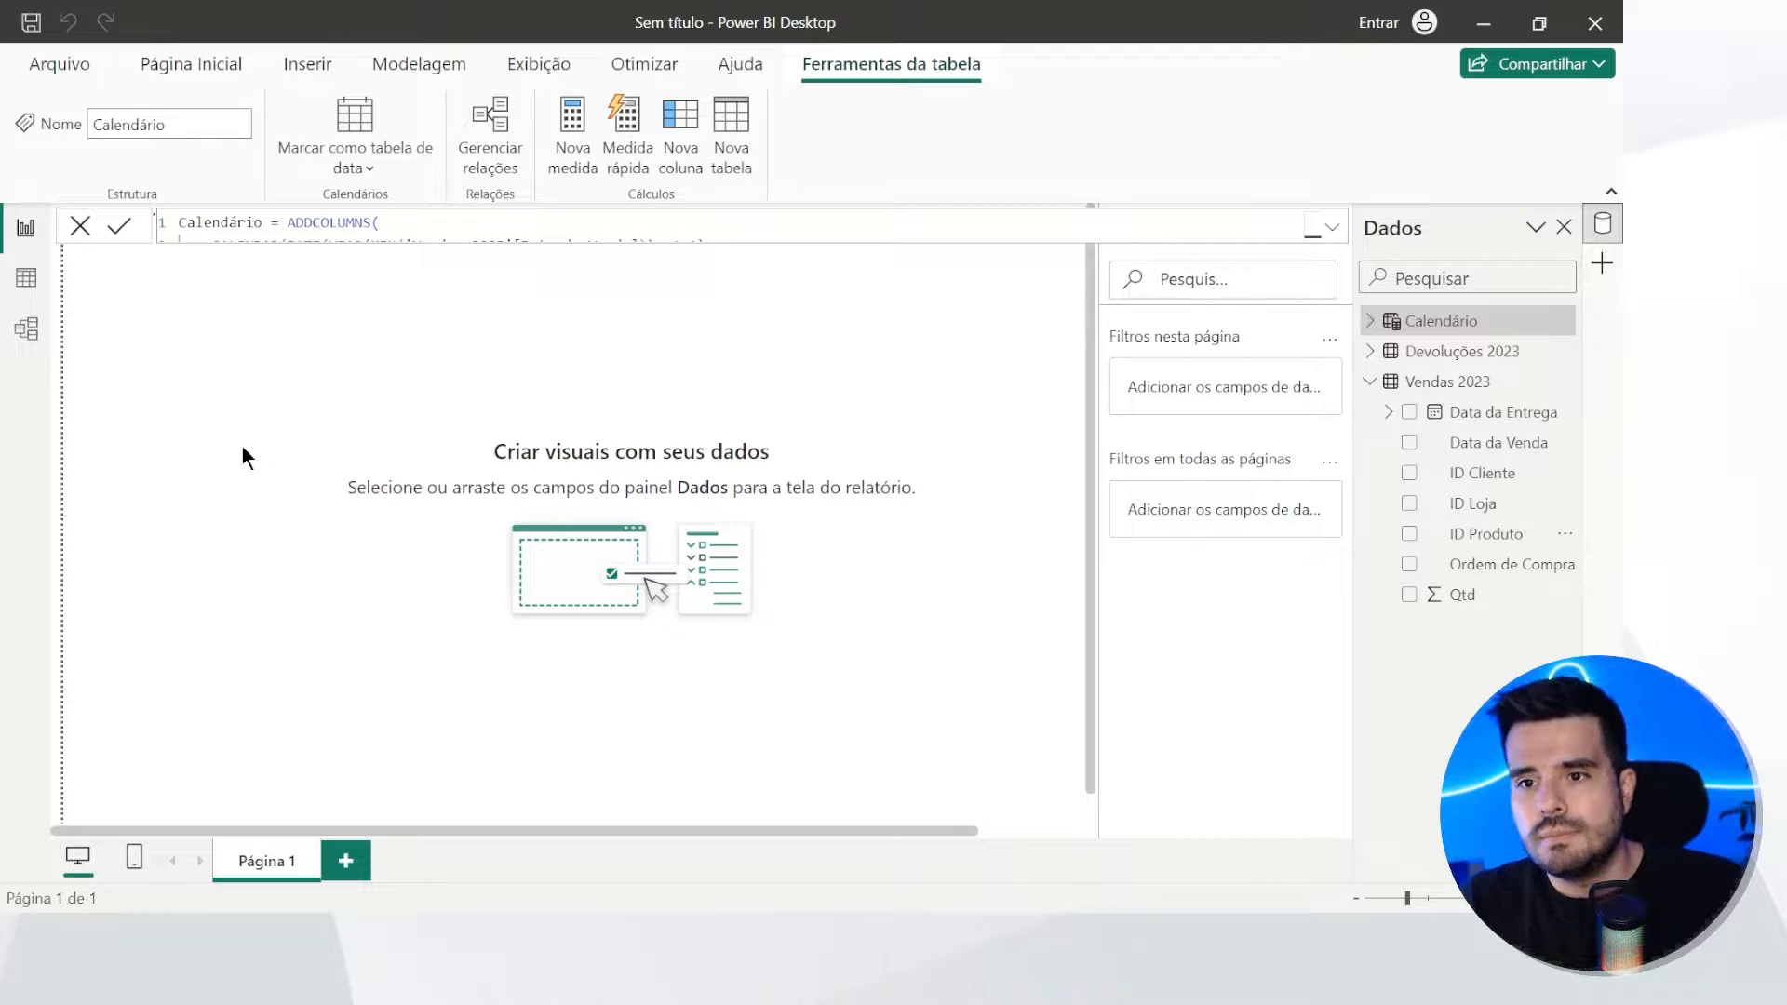
{"action": "double_click", "coordinate": [191, 221]}
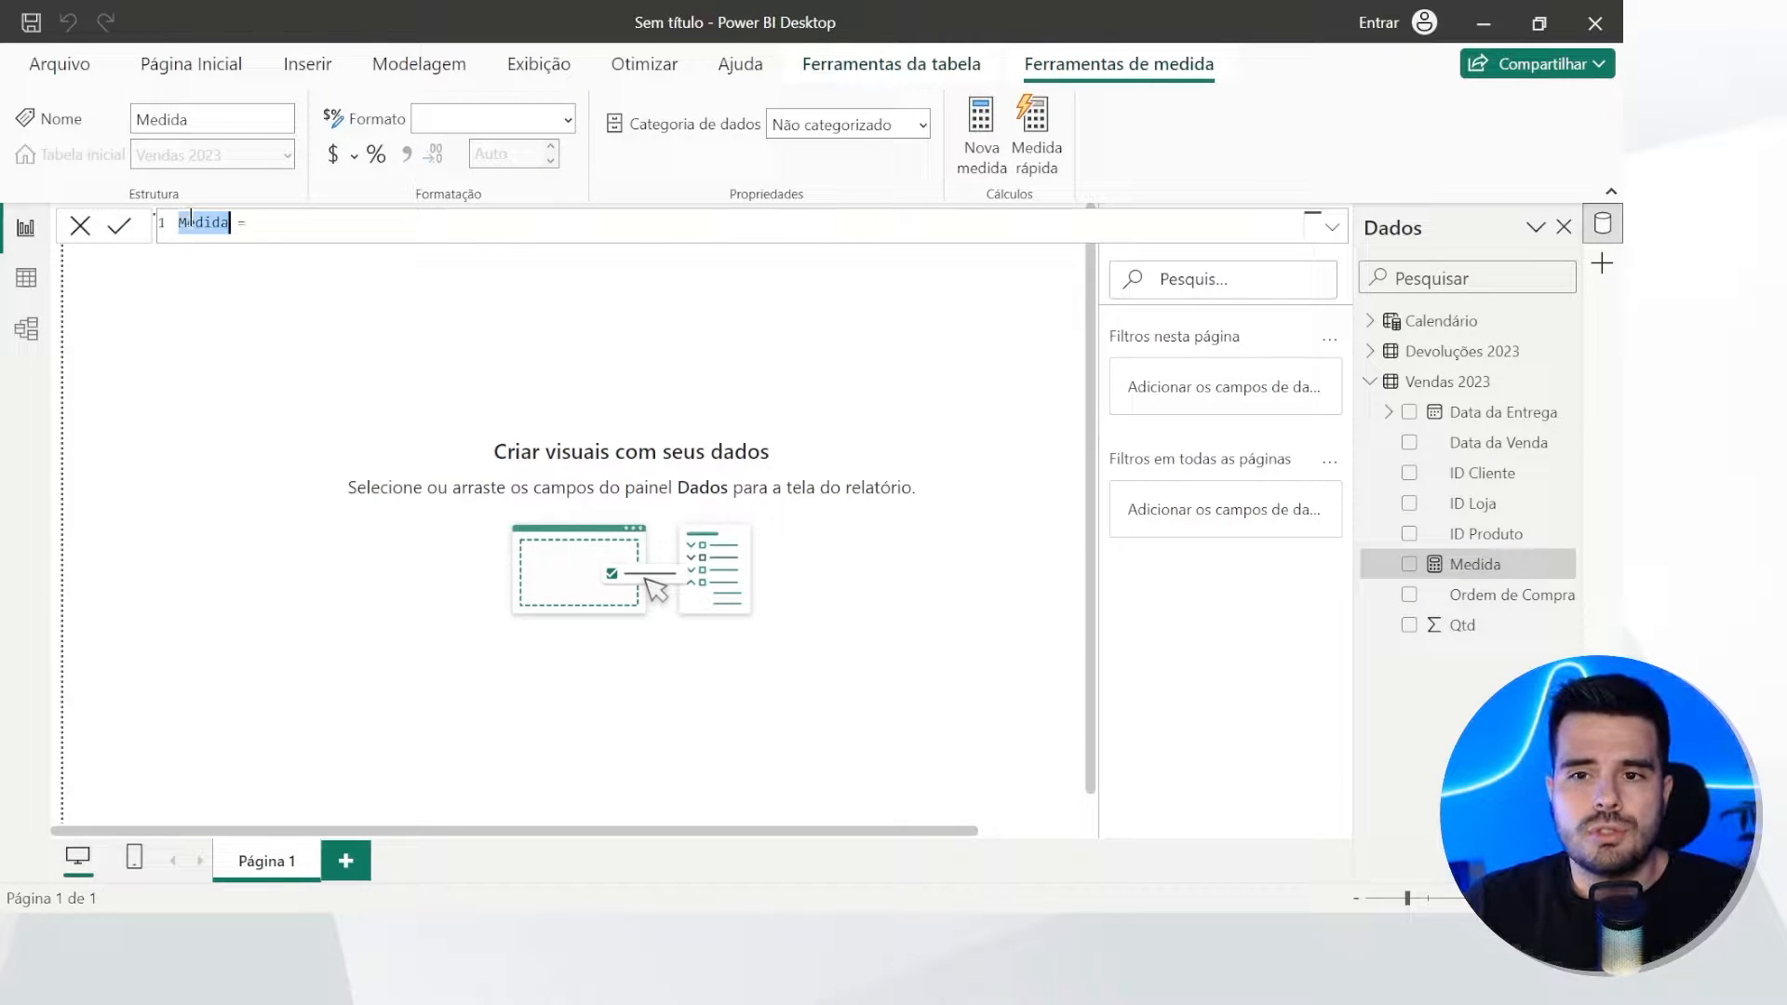
{"action": "scroll", "coordinate": [372, 226], "scroll_direction": "up", "scroll_amount": 2}
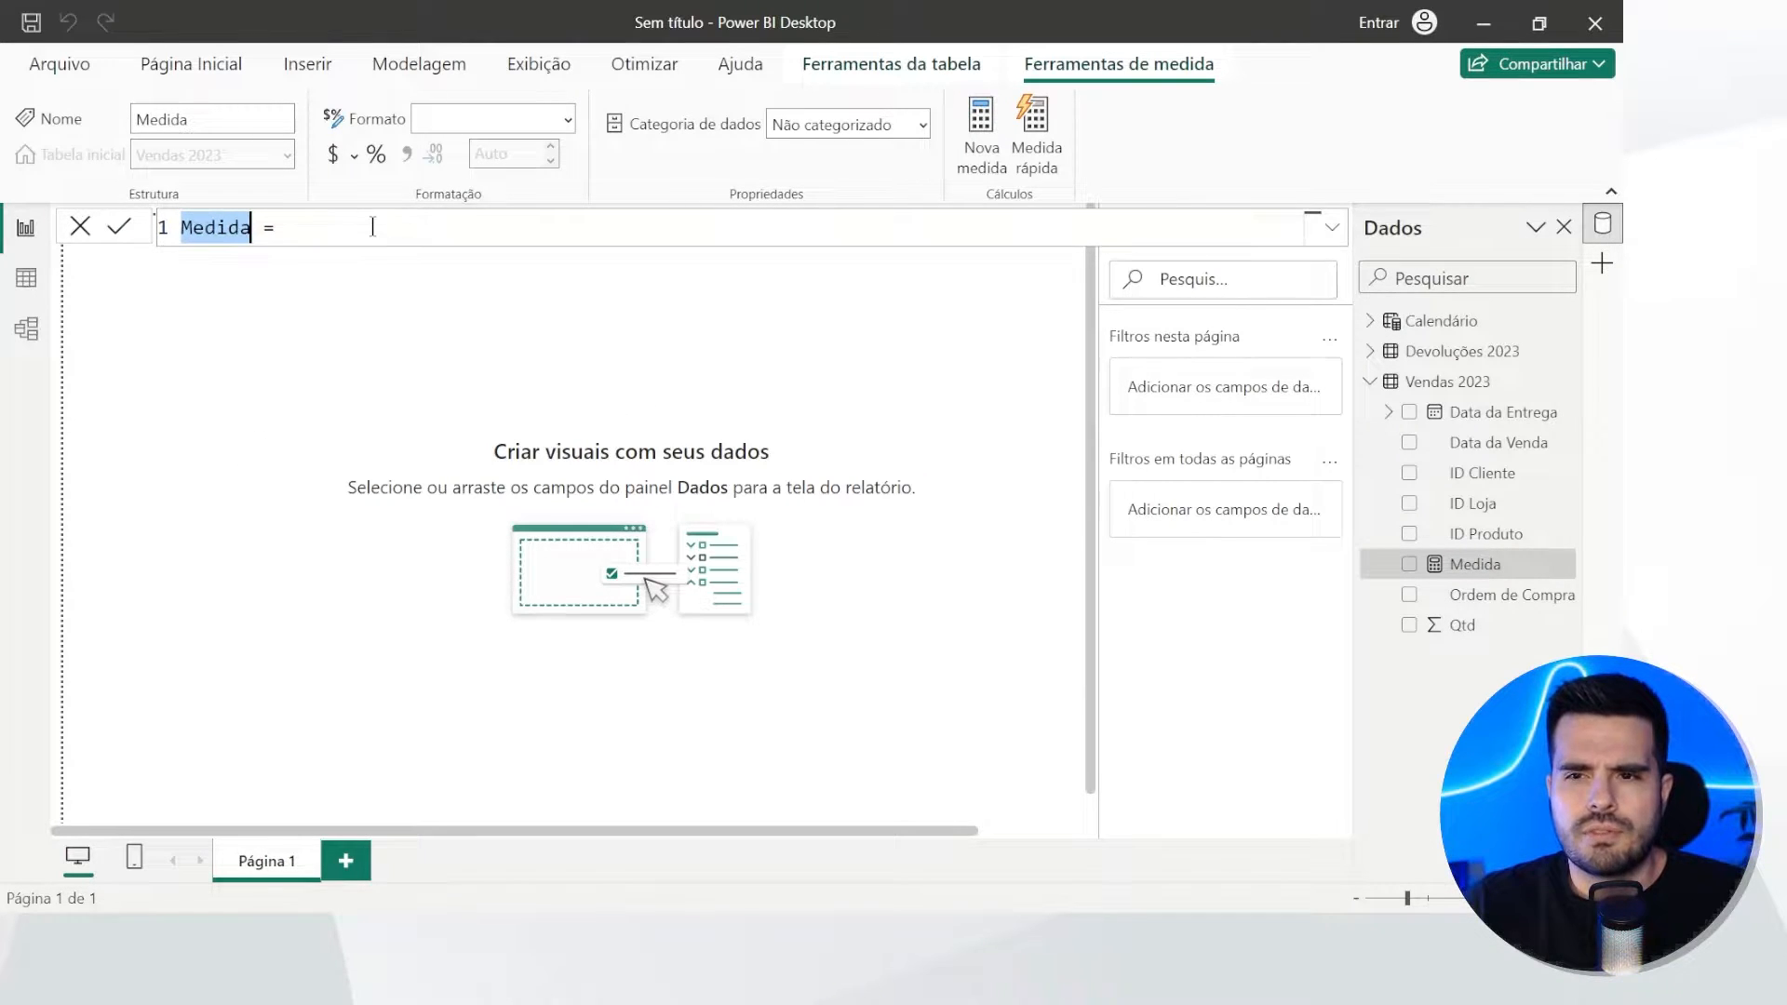
{"action": "left_click", "coordinate": [1332, 228]}
{"action": "double_click", "coordinate": [199, 227]}
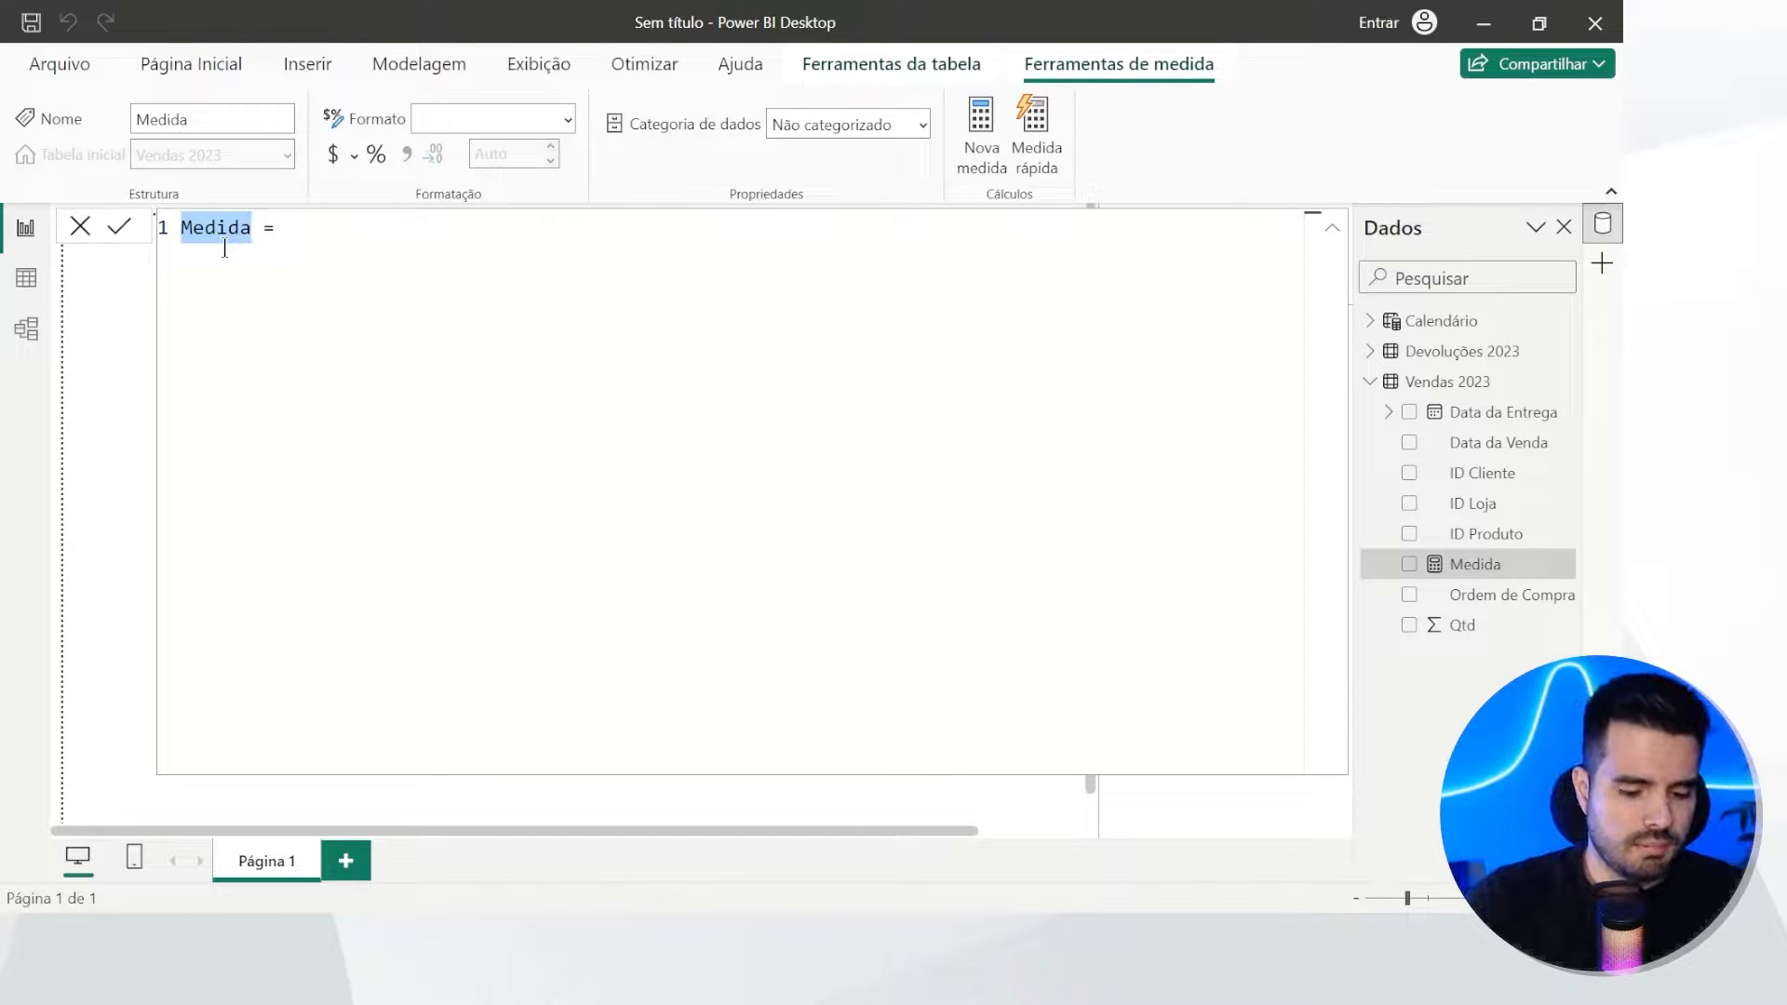
{"action": "type", "text": "q"}
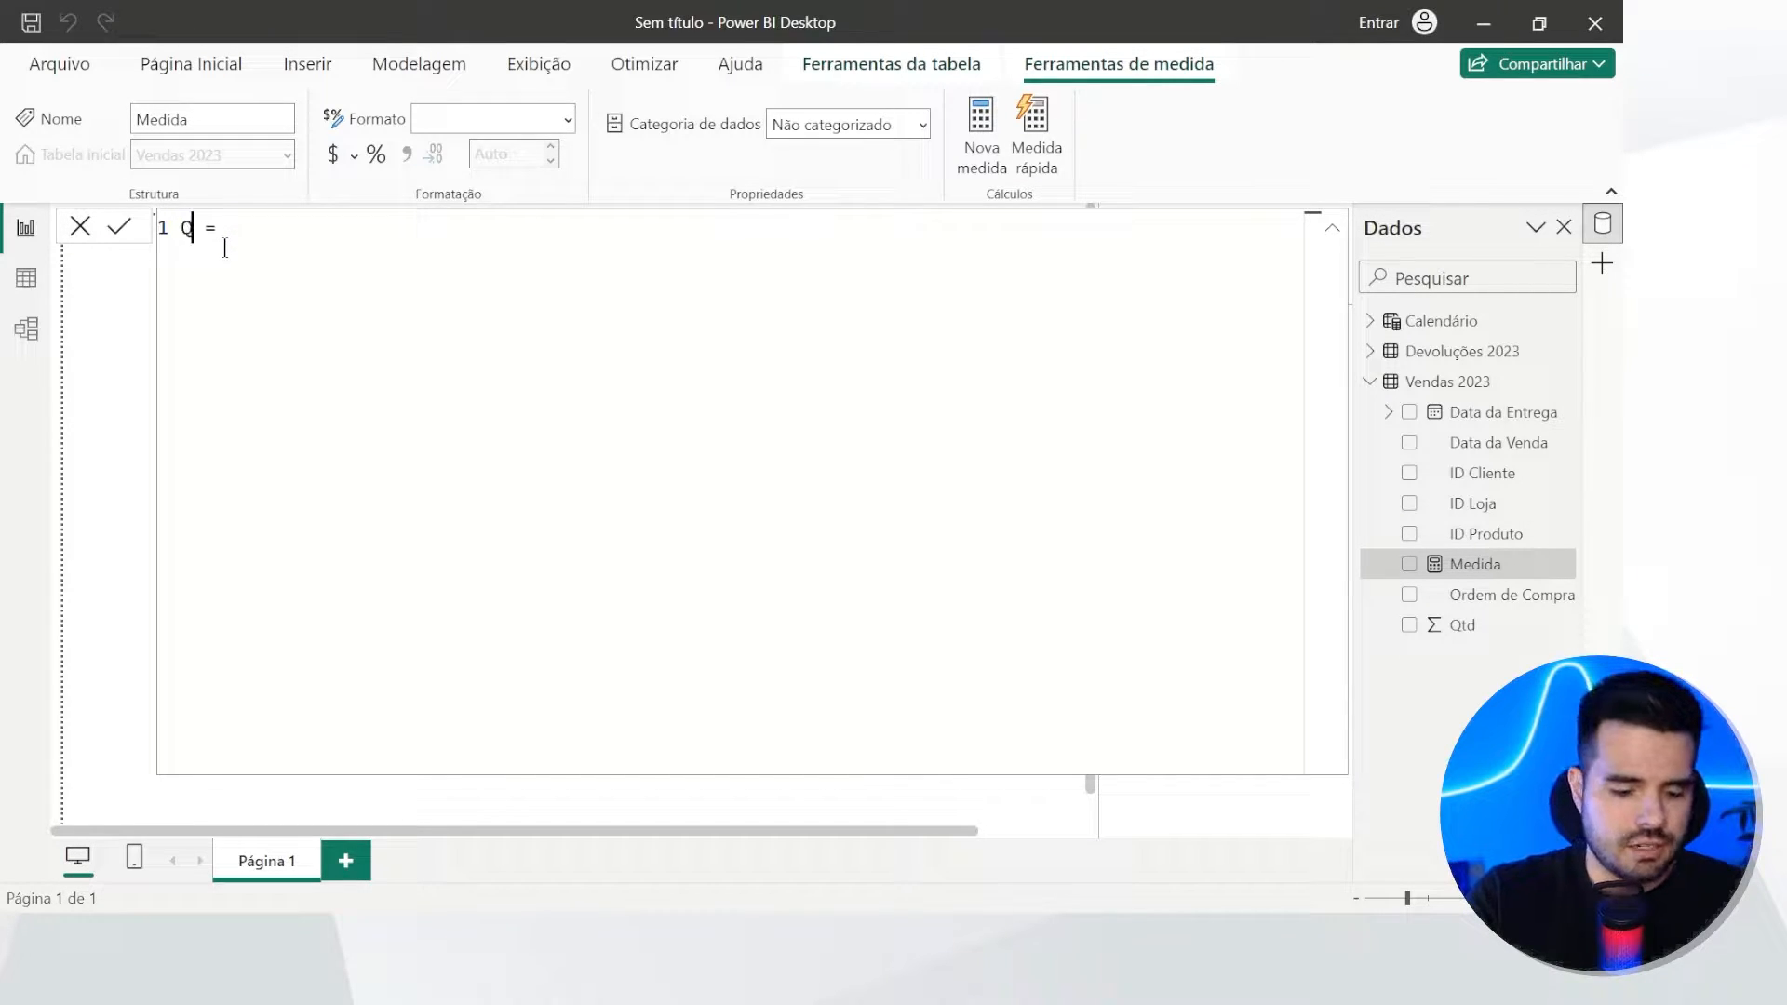
{"action": "type", "text": "TD Vendida"}
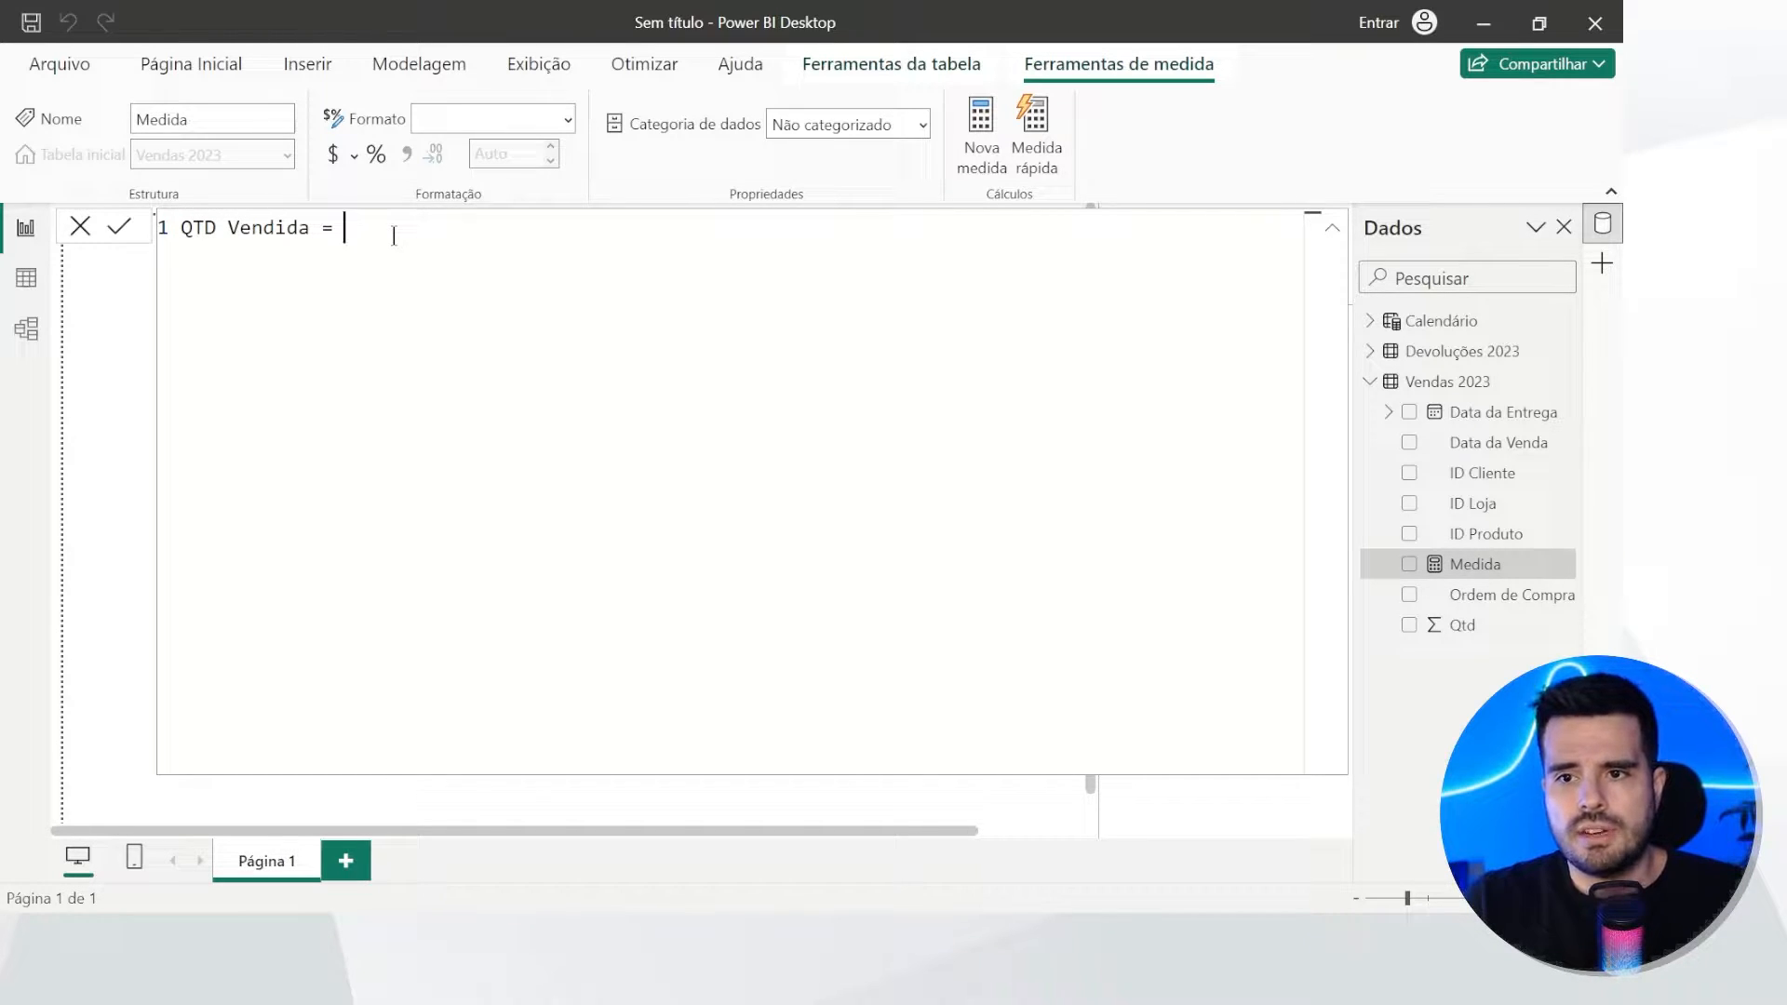
Step: Define the QTD Vendida measure as SUM('Vendas 2023'[Qtd]) and commit it
{"action": "type", "text": "sum"}
{"action": "key", "text": "Tab"}
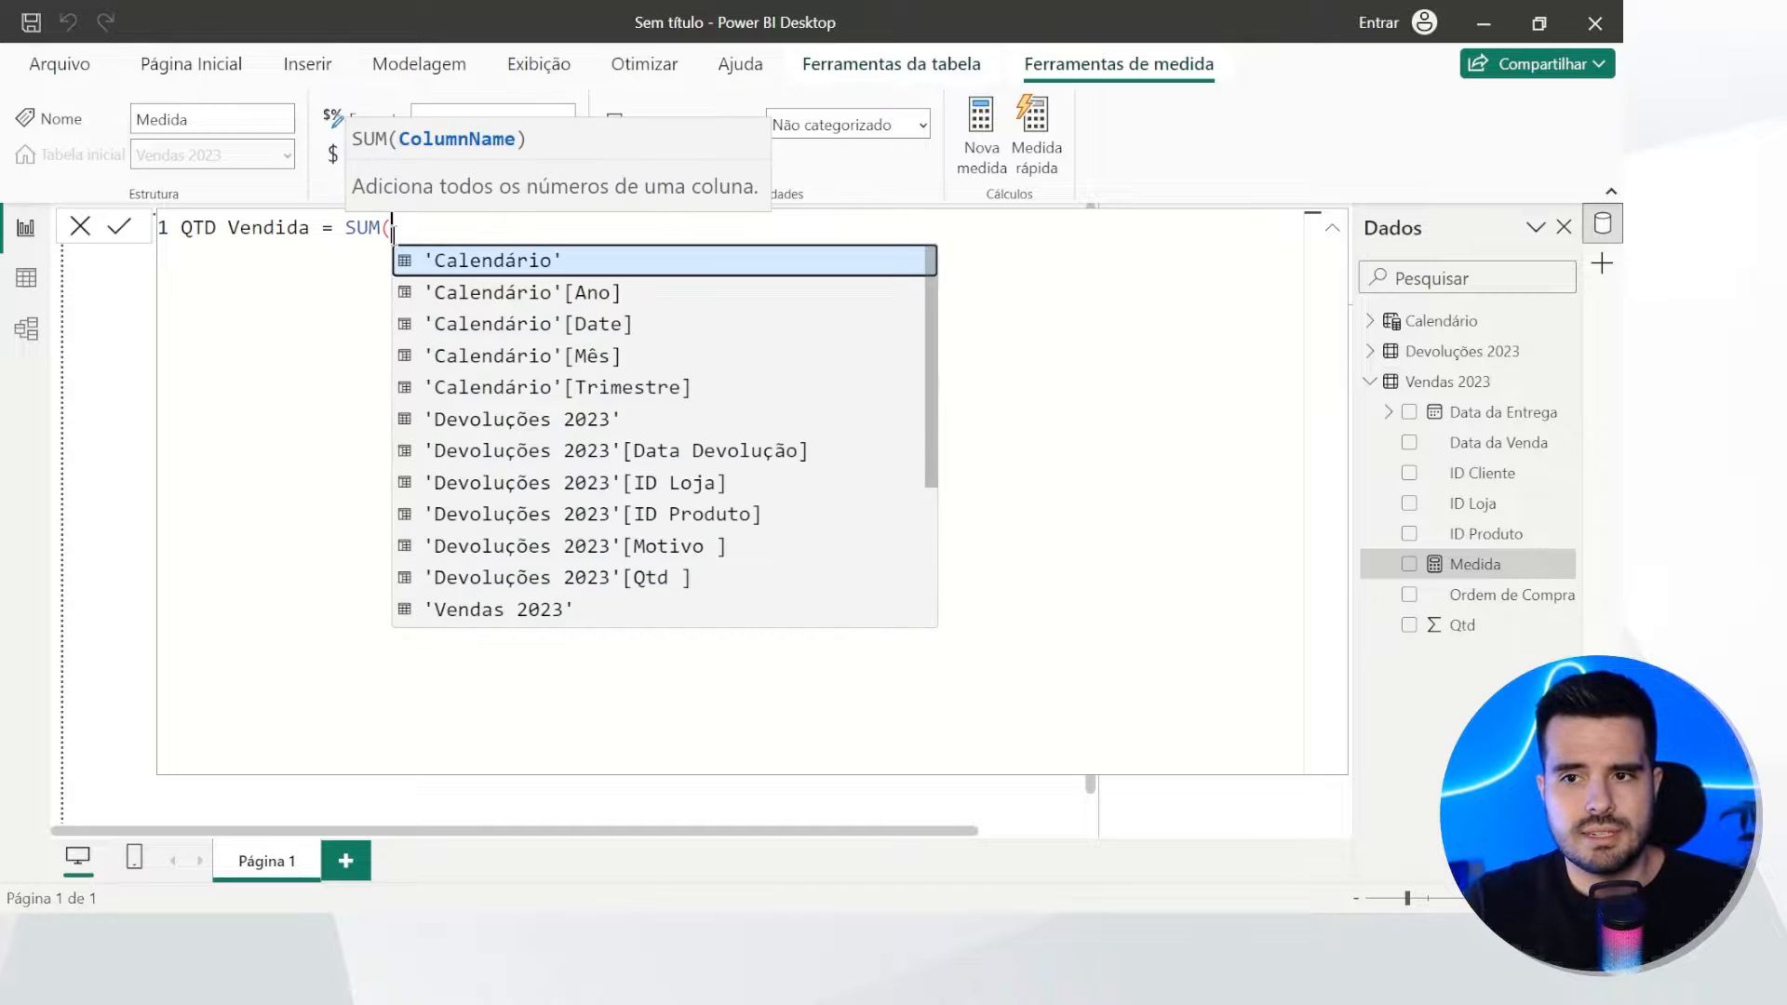
{"action": "key", "text": "Down"}
{"action": "key", "text": "Down"}
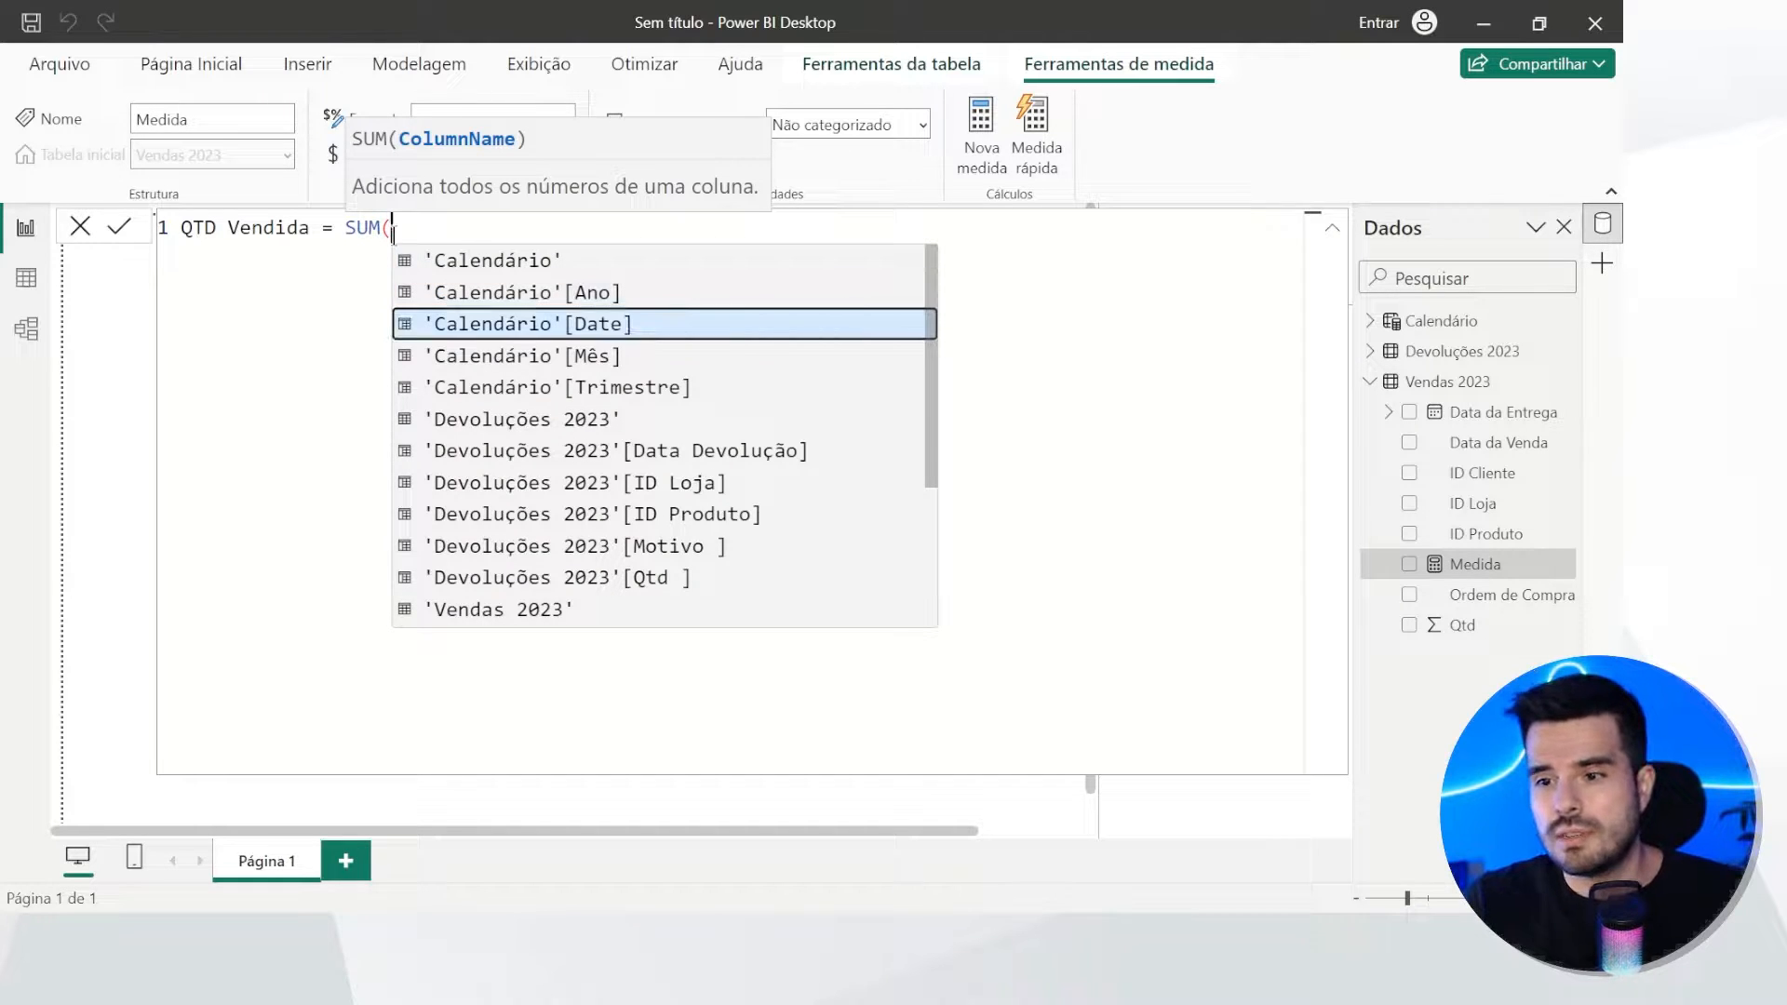
{"action": "key", "text": "Up"}
{"action": "key", "text": "Up"}
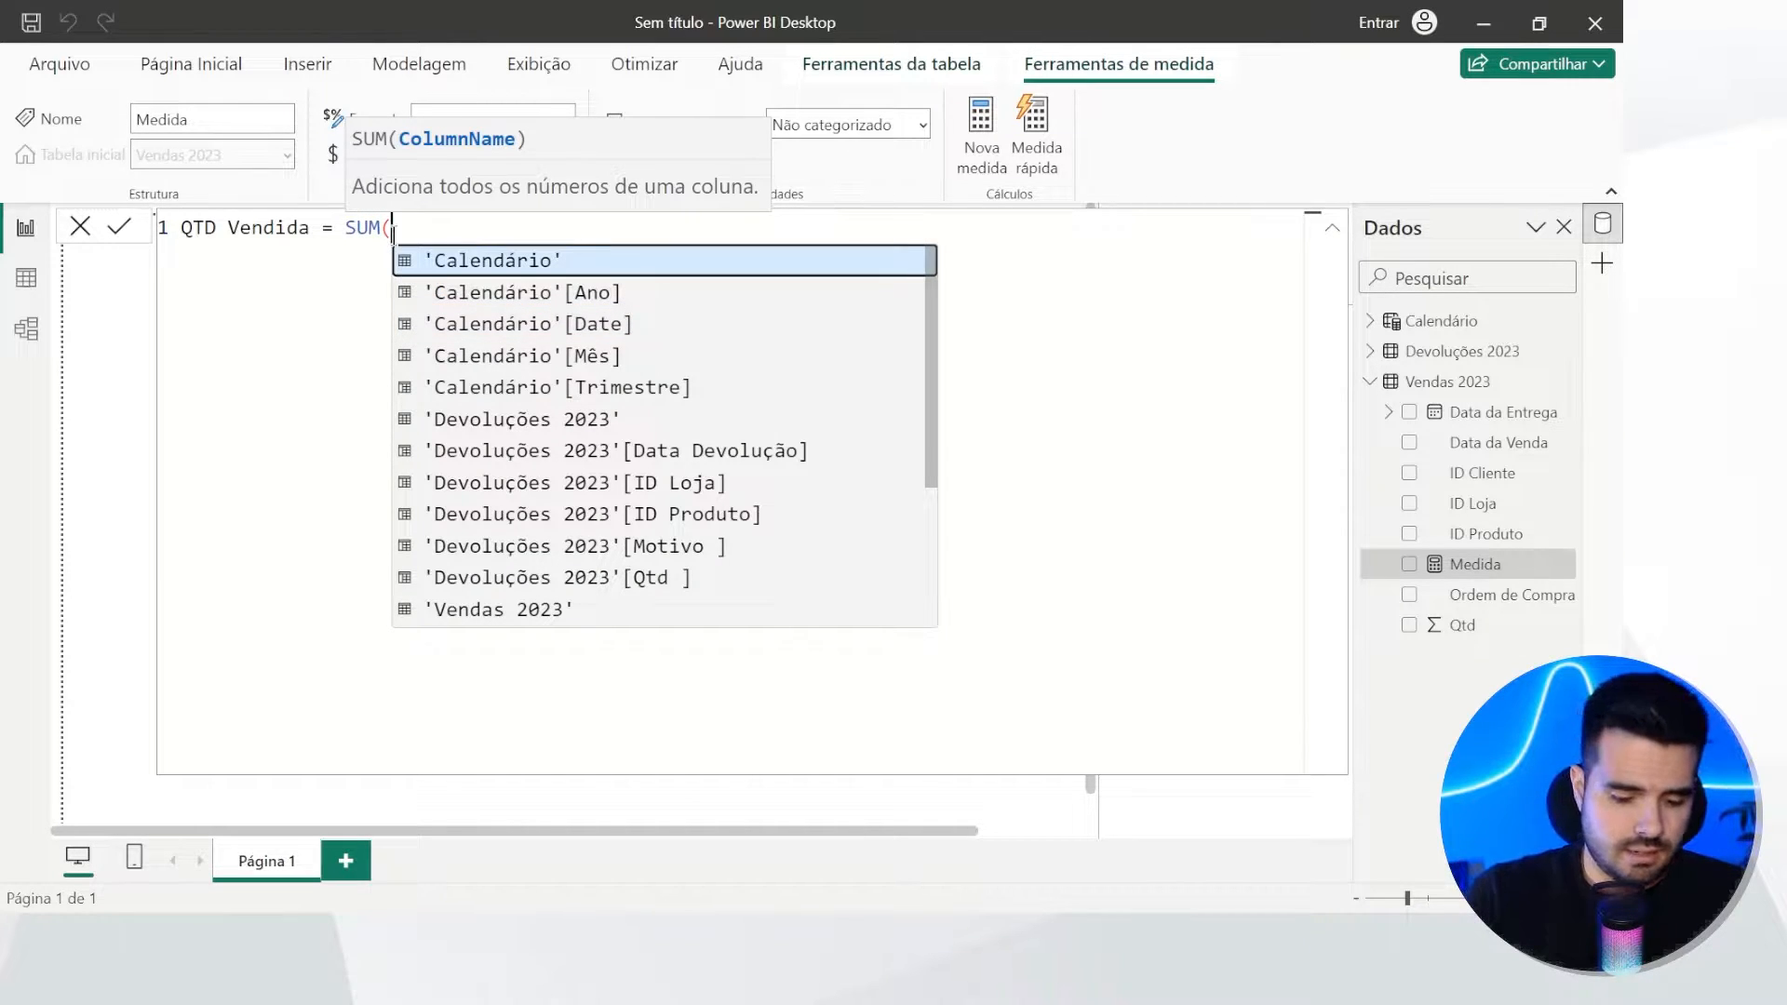
{"action": "type", "text": "ven"}
{"action": "key", "text": "Down"}
{"action": "key", "text": "Down"}
{"action": "key", "text": "Down"}
{"action": "key", "text": "Down"}
{"action": "key", "text": "Down"}
{"action": "key", "text": "Down"}
{"action": "key", "text": "Down"}
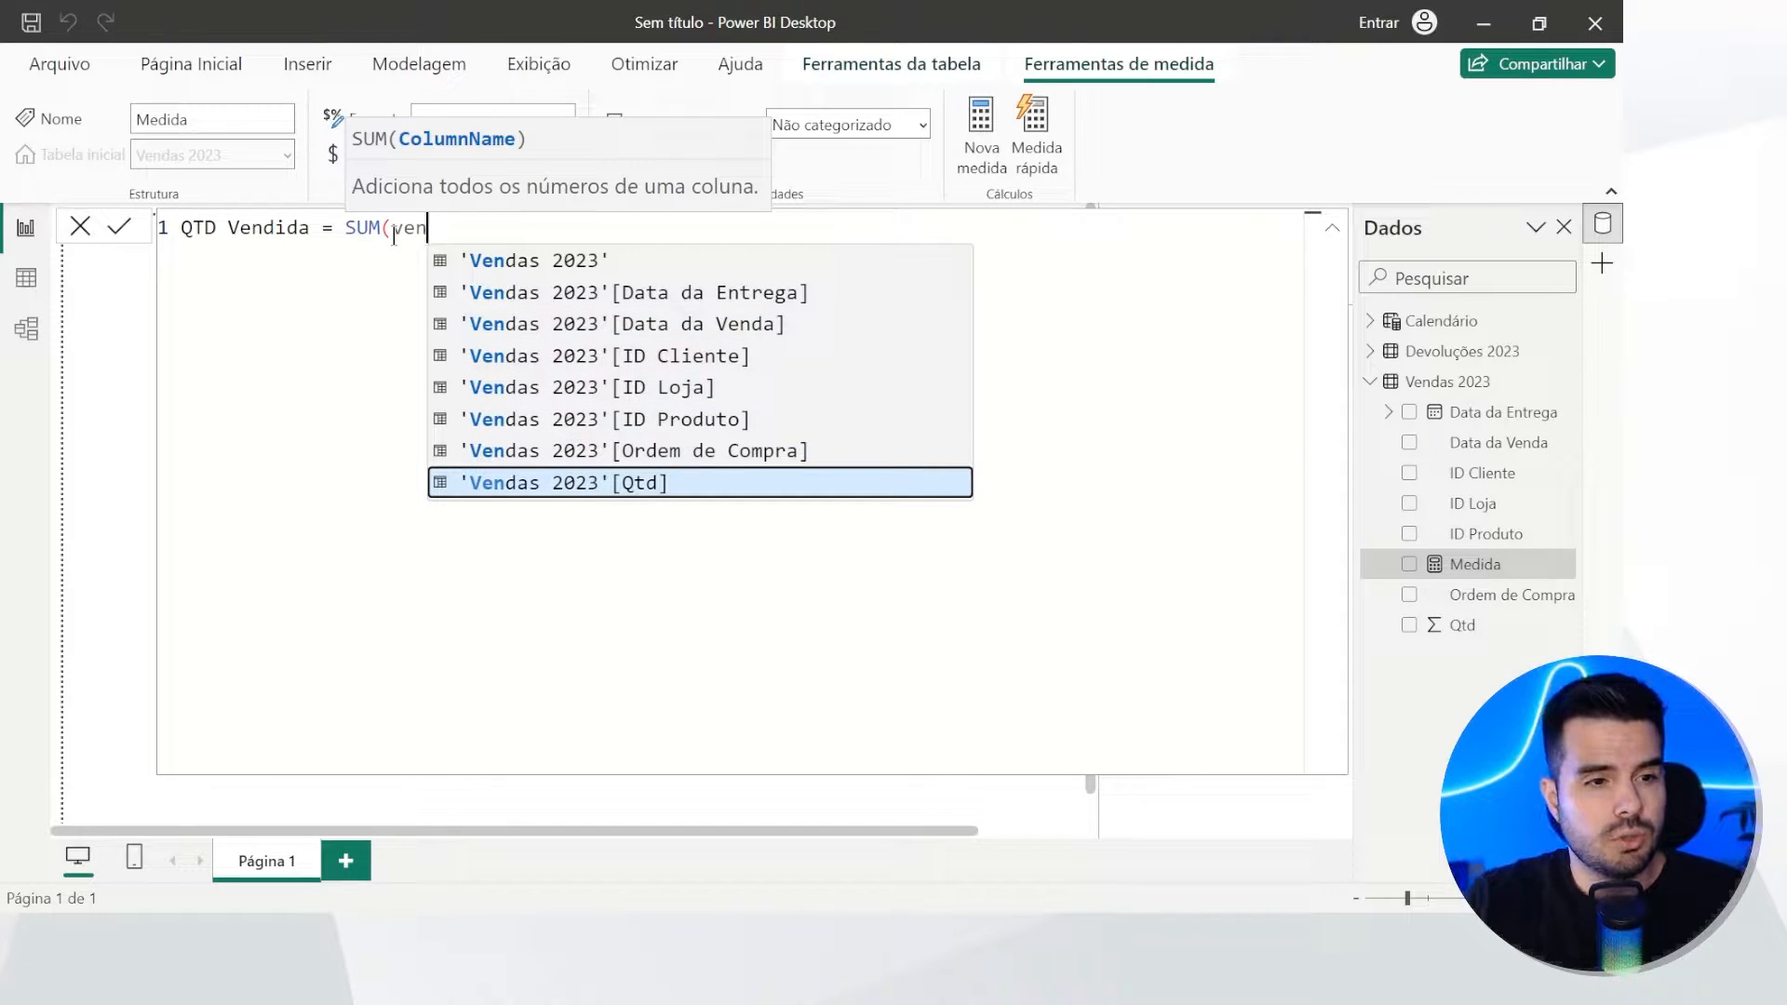
{"action": "key", "text": "Tab"}
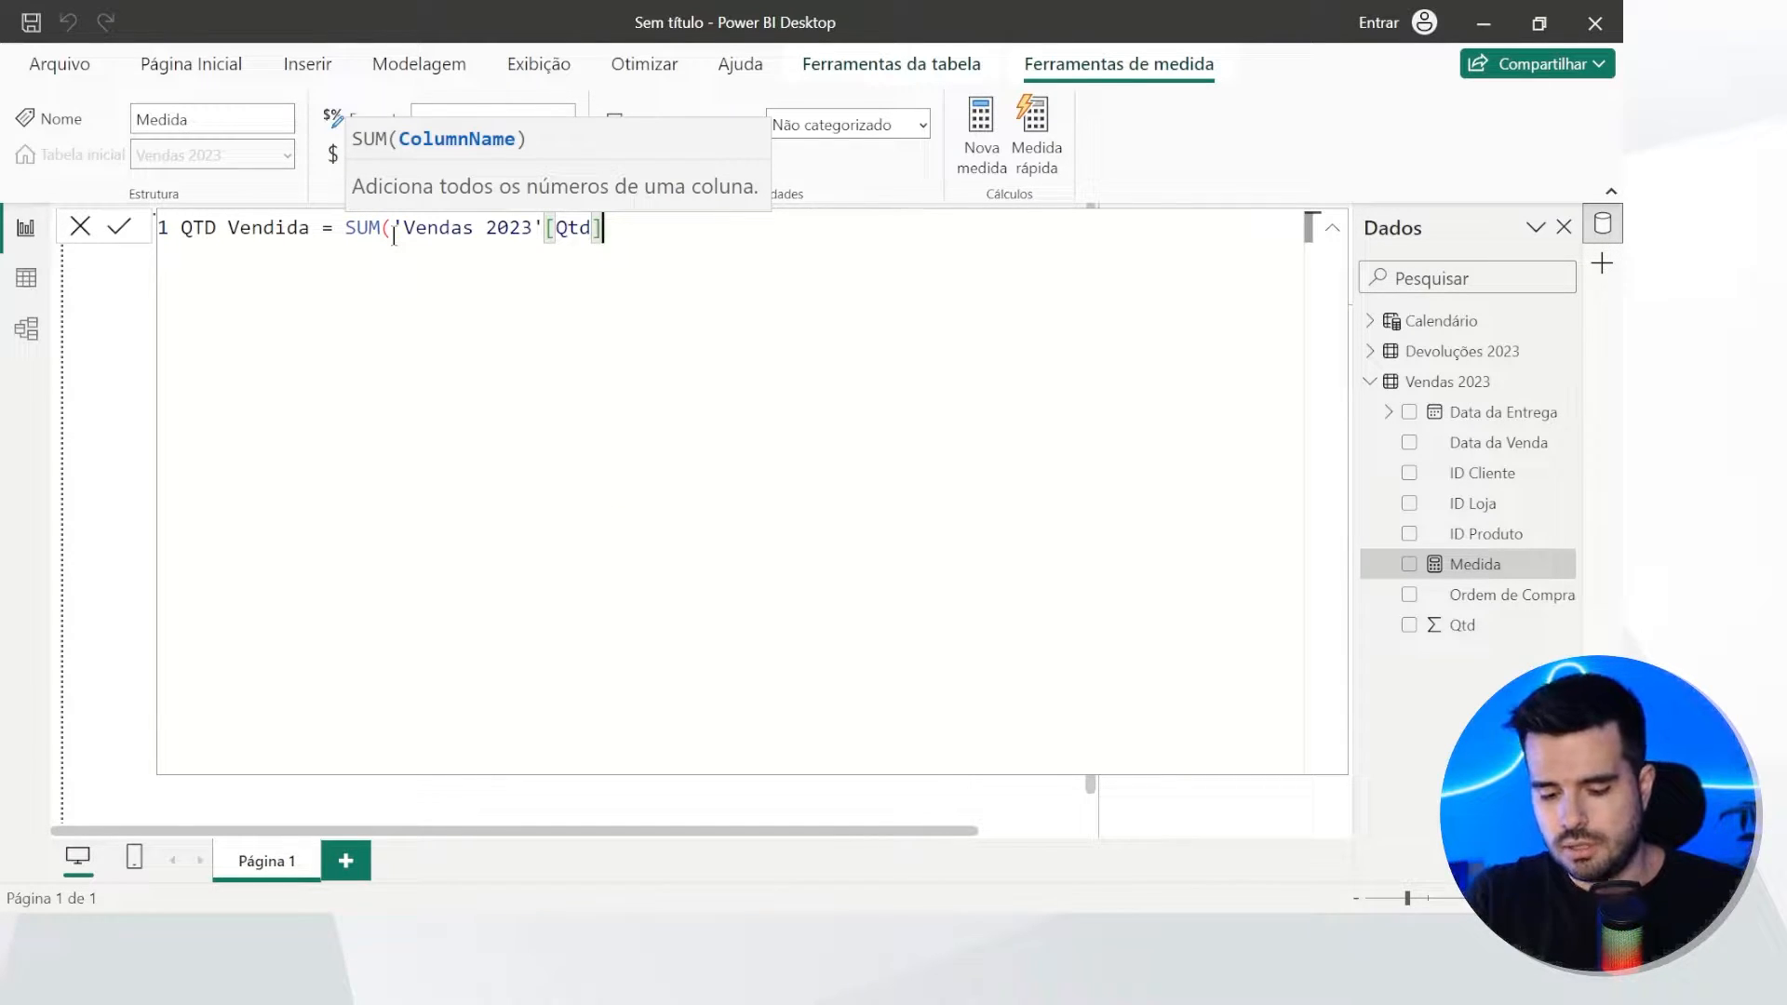
{"action": "type", "text": ")"}
{"action": "key", "text": "Return"}
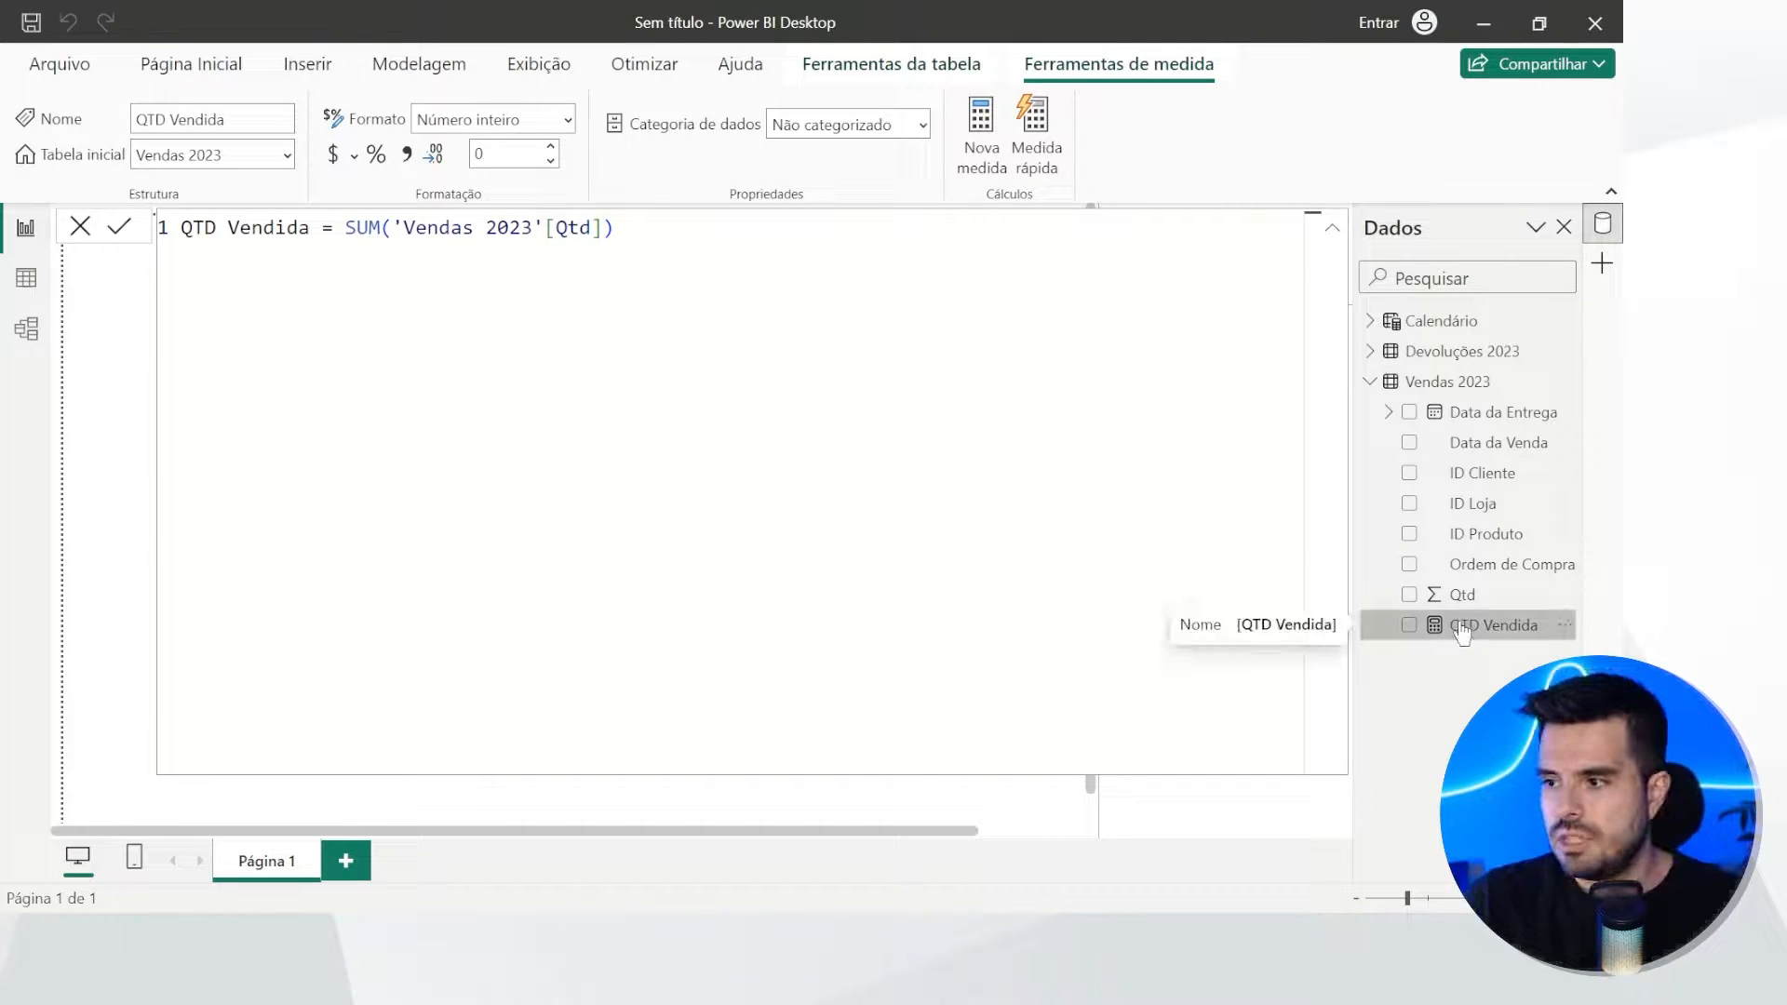
Step: Create a new measure in the Devoluções 2023 table and name it QTD Devoluções in its formula
{"action": "left_click", "coordinate": [1370, 381]}
{"action": "left_click", "coordinate": [1370, 351]}
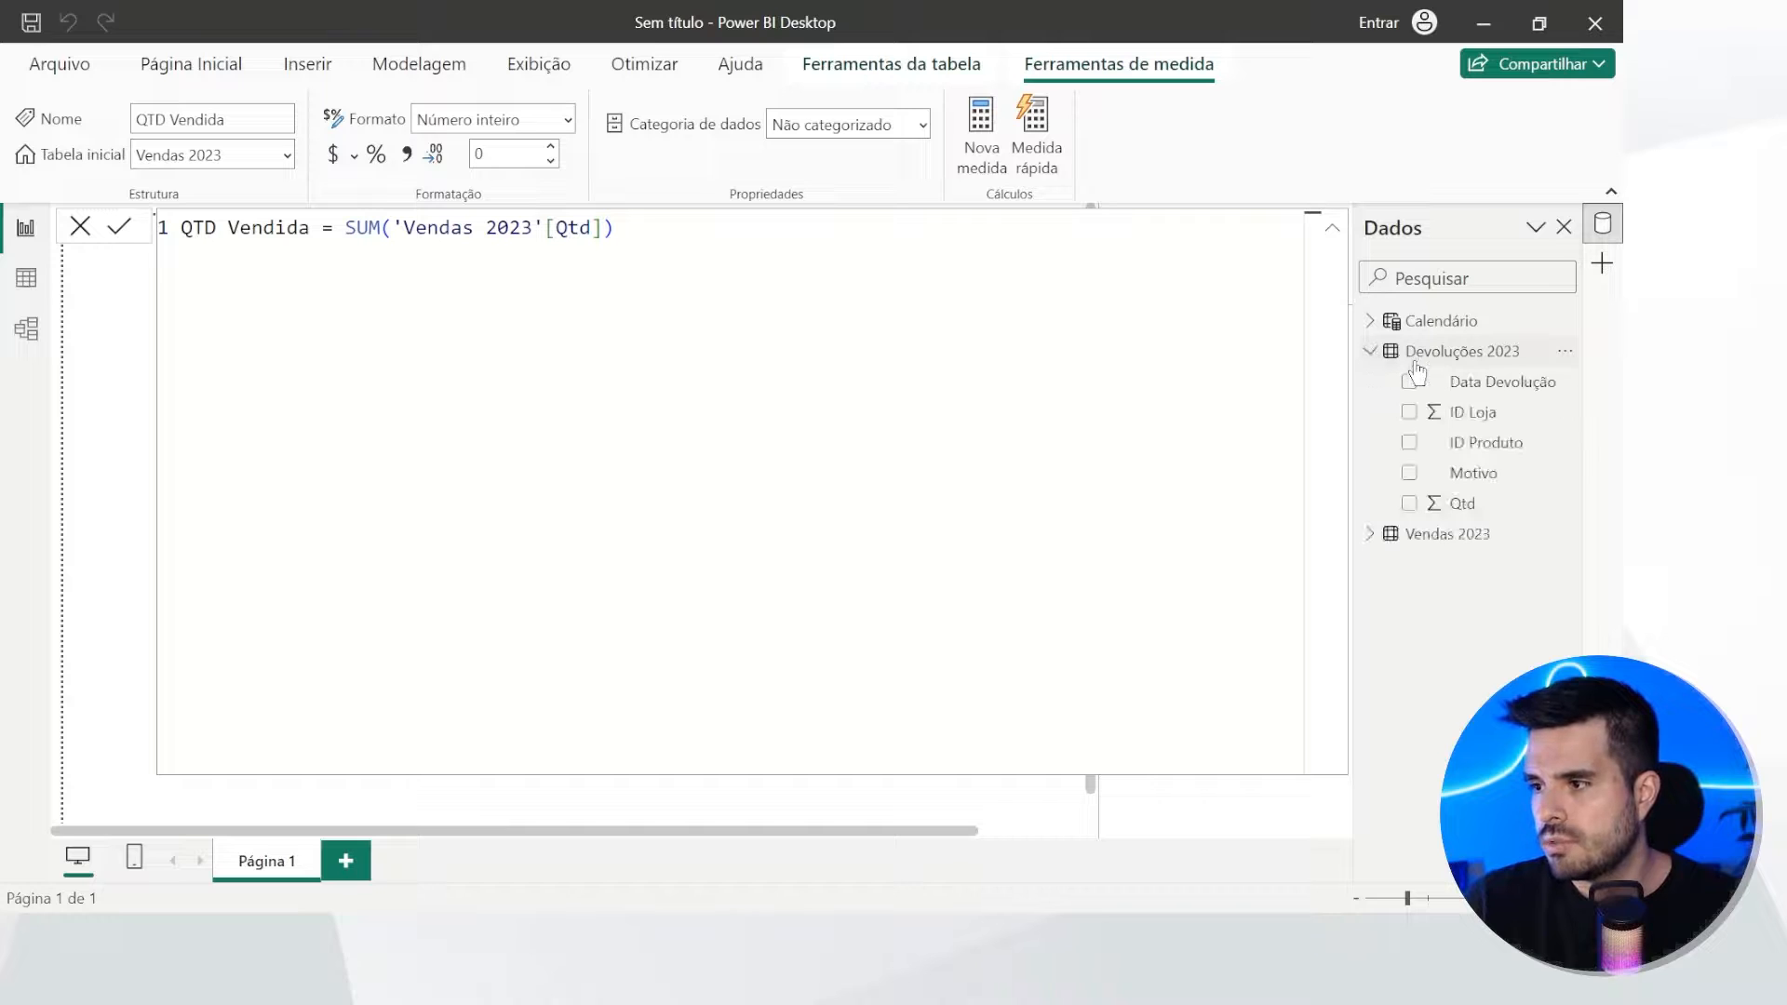
{"action": "right_click", "coordinate": [1494, 449]}
{"action": "left_click", "coordinate": [1181, 545]}
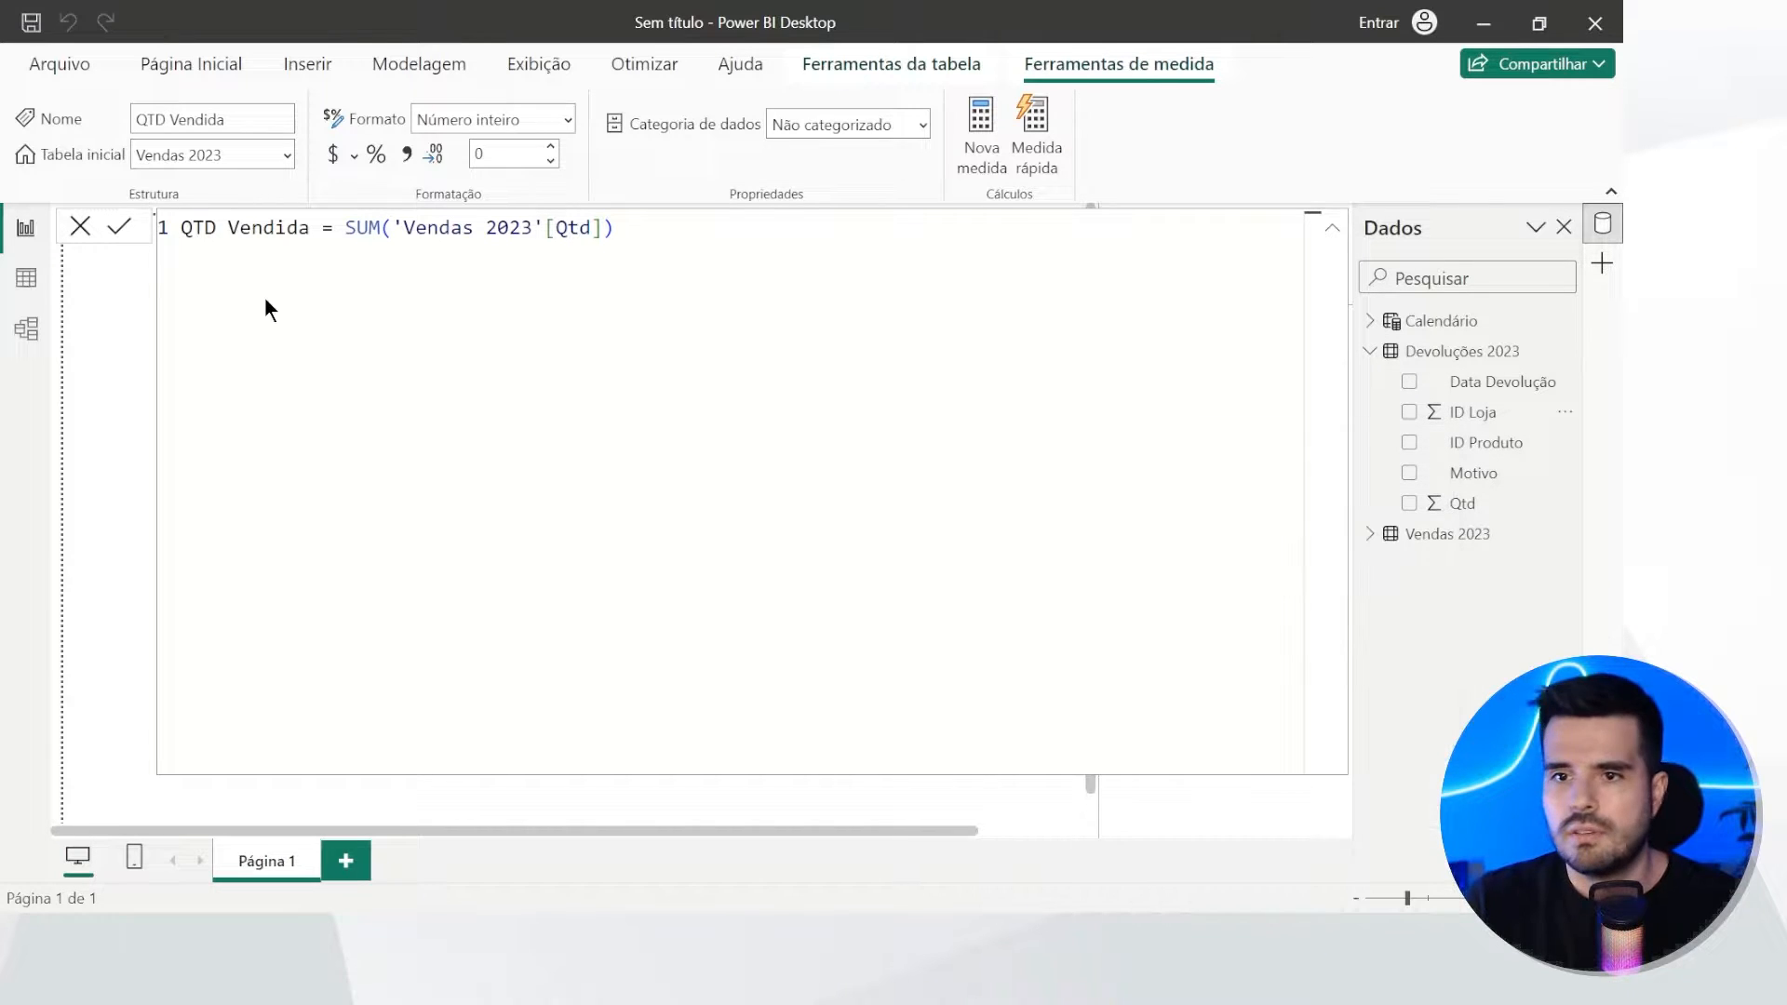
{"action": "double_click", "coordinate": [220, 233]}
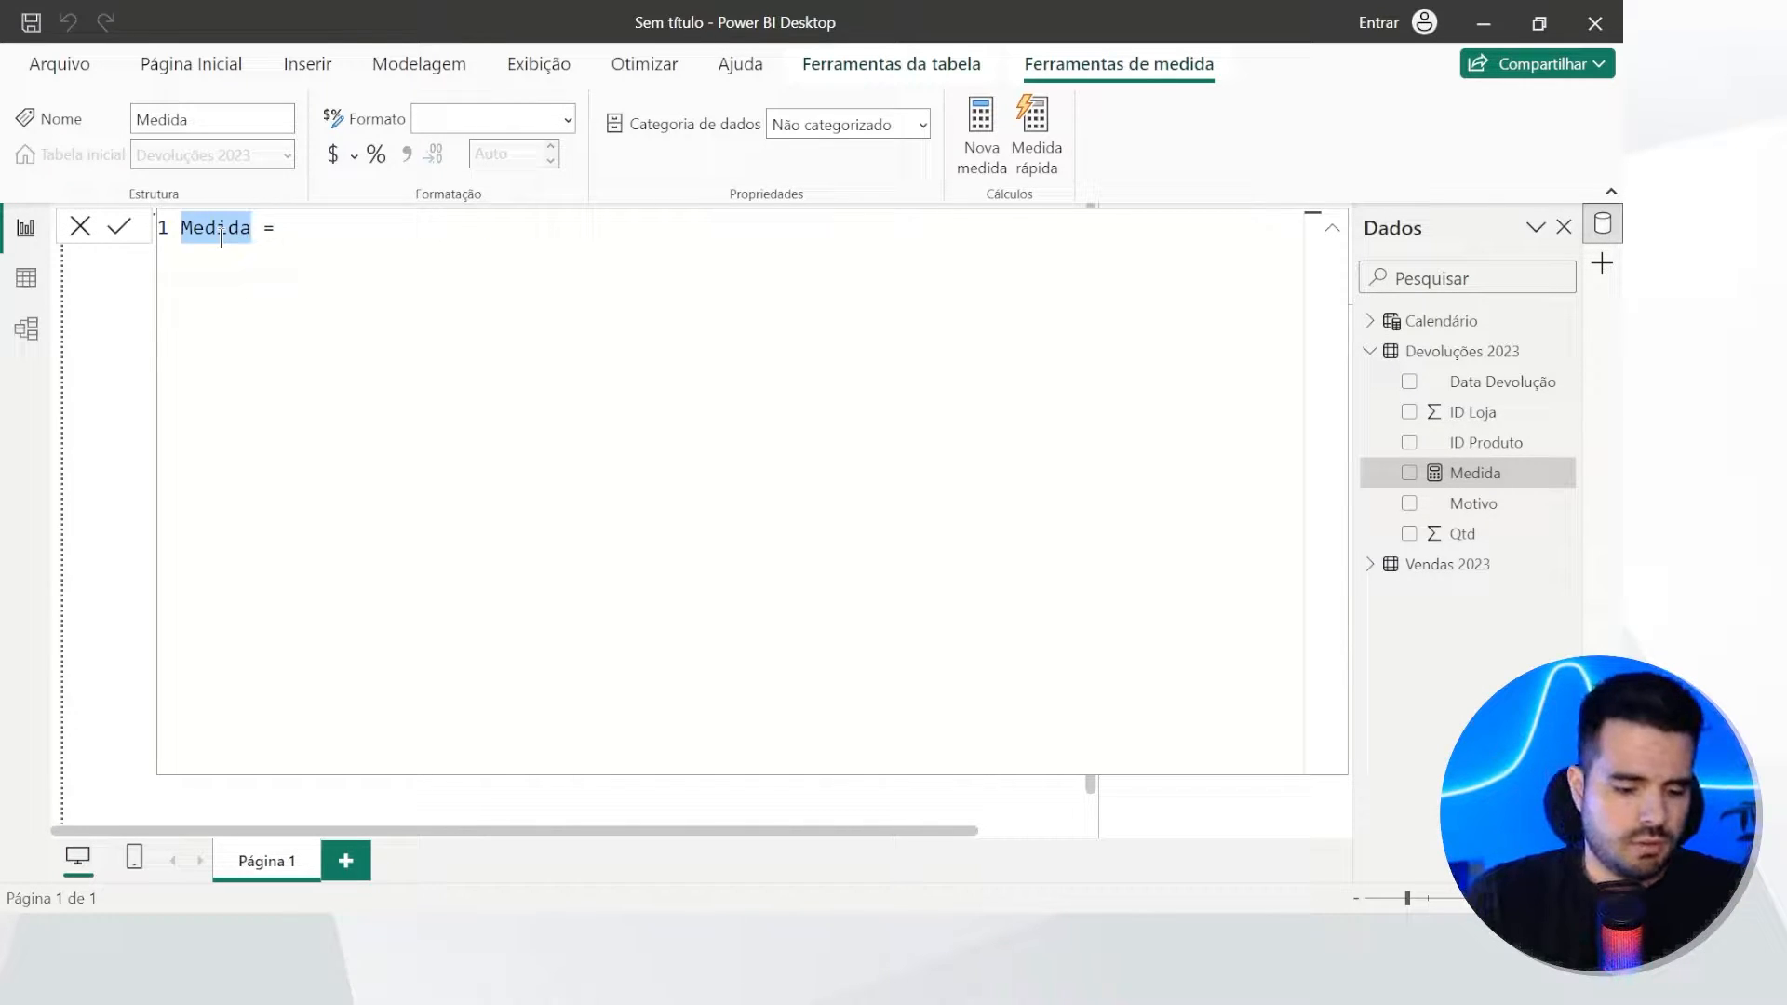
{"action": "type", "text": "qtd"}
{"action": "key", "text": "BackSpace"}
{"action": "key", "text": "BackSpace"}
{"action": "key", "text": "BackSpace"}
{"action": "type", "text": "Q"}
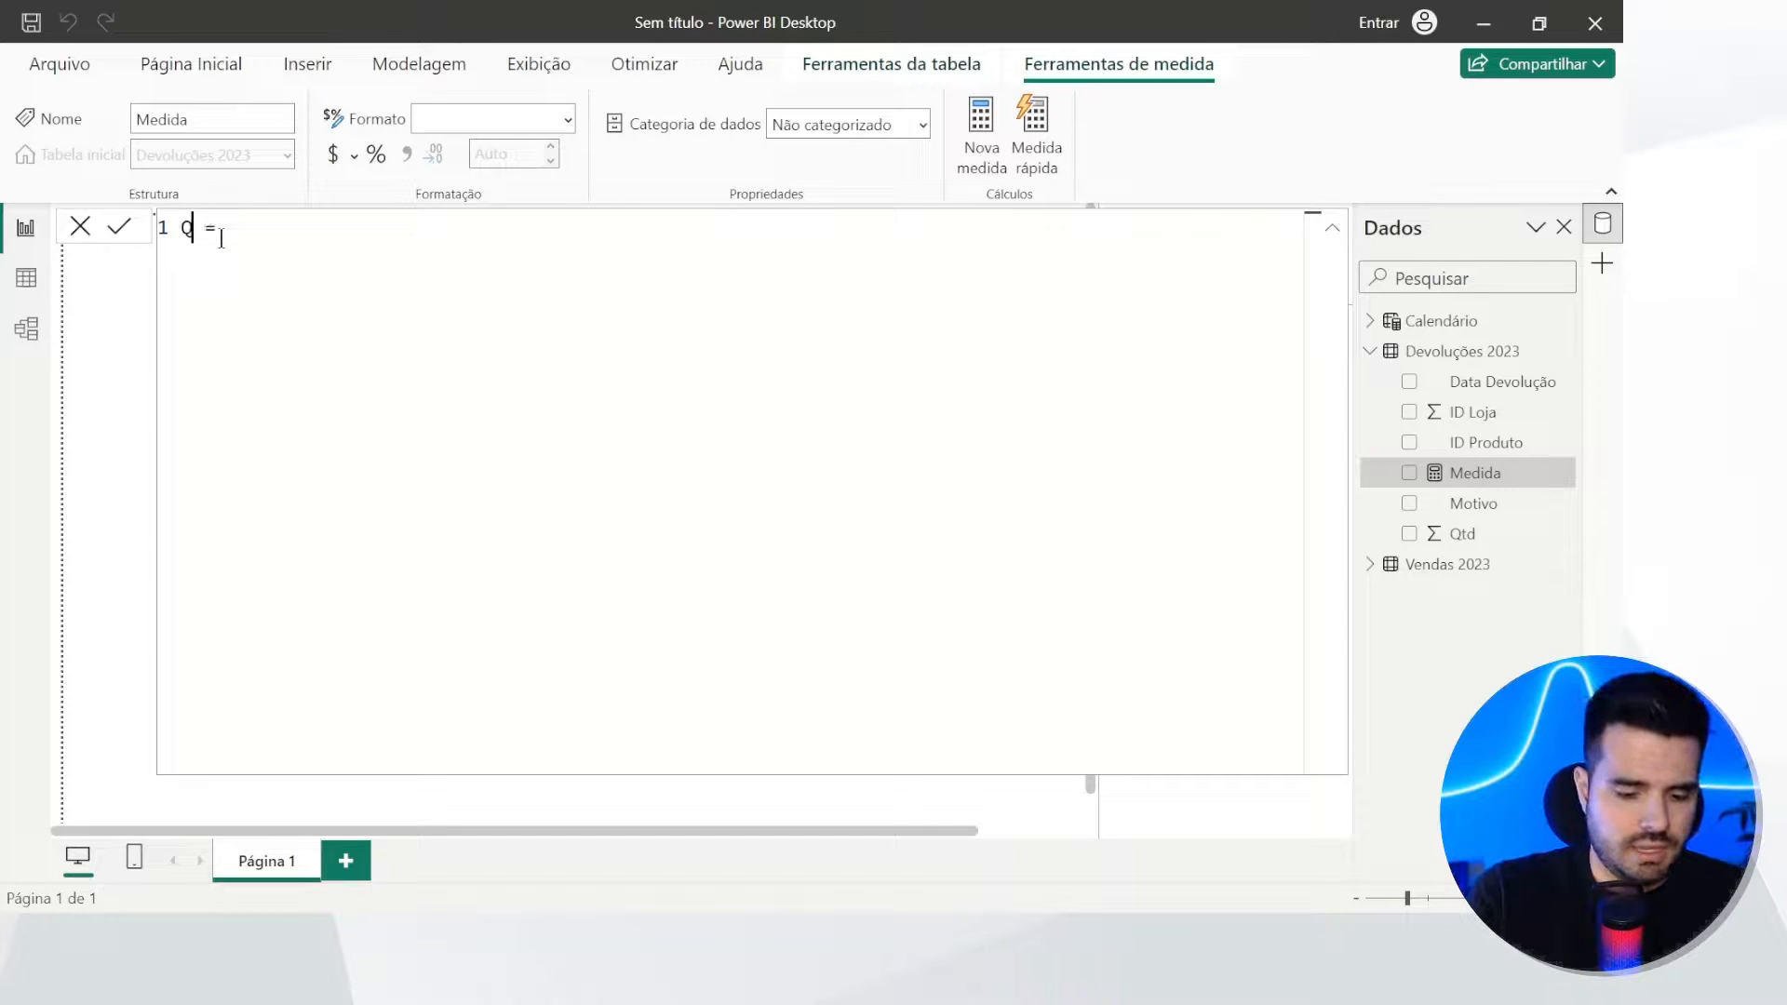
{"action": "type", "text": "TD Devoluções"}
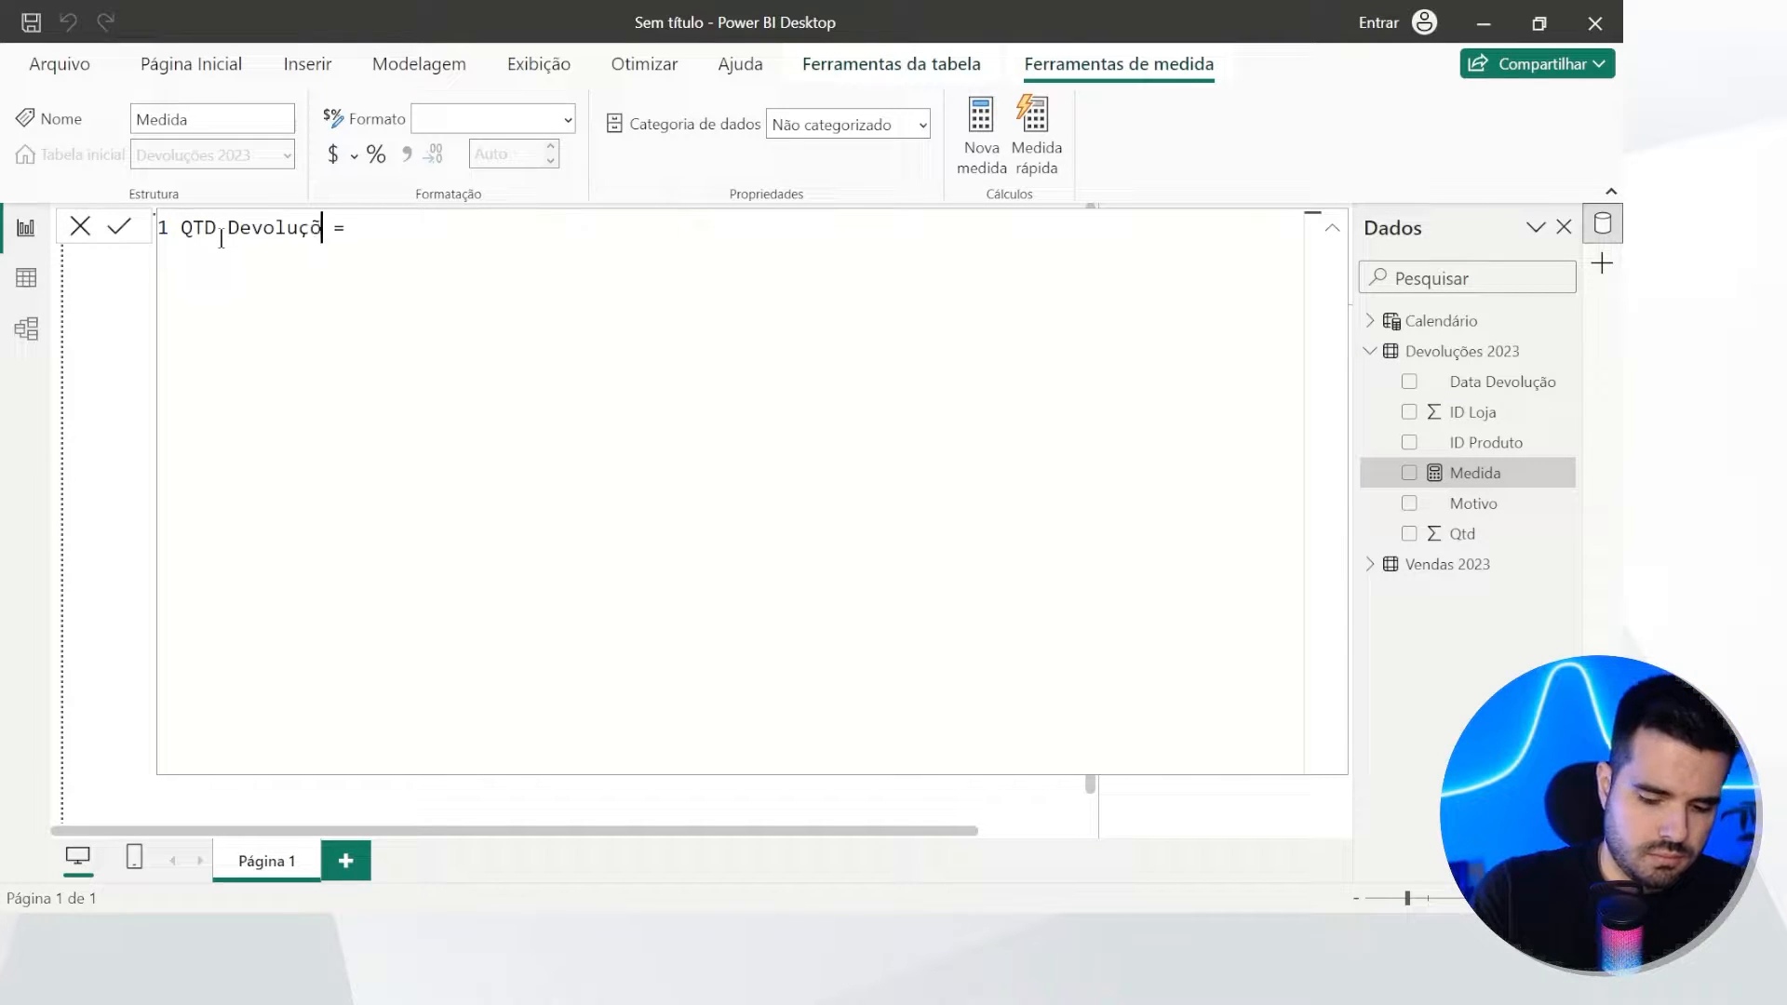
Step: Define the QTD Devoluções measure as SUM('Devoluções 2023'[Qtd ]), commit it and collapse the formula editor
{"action": "left_click", "coordinate": [405, 232]}
{"action": "type", "text": "sum"}
{"action": "key", "text": "Tab"}
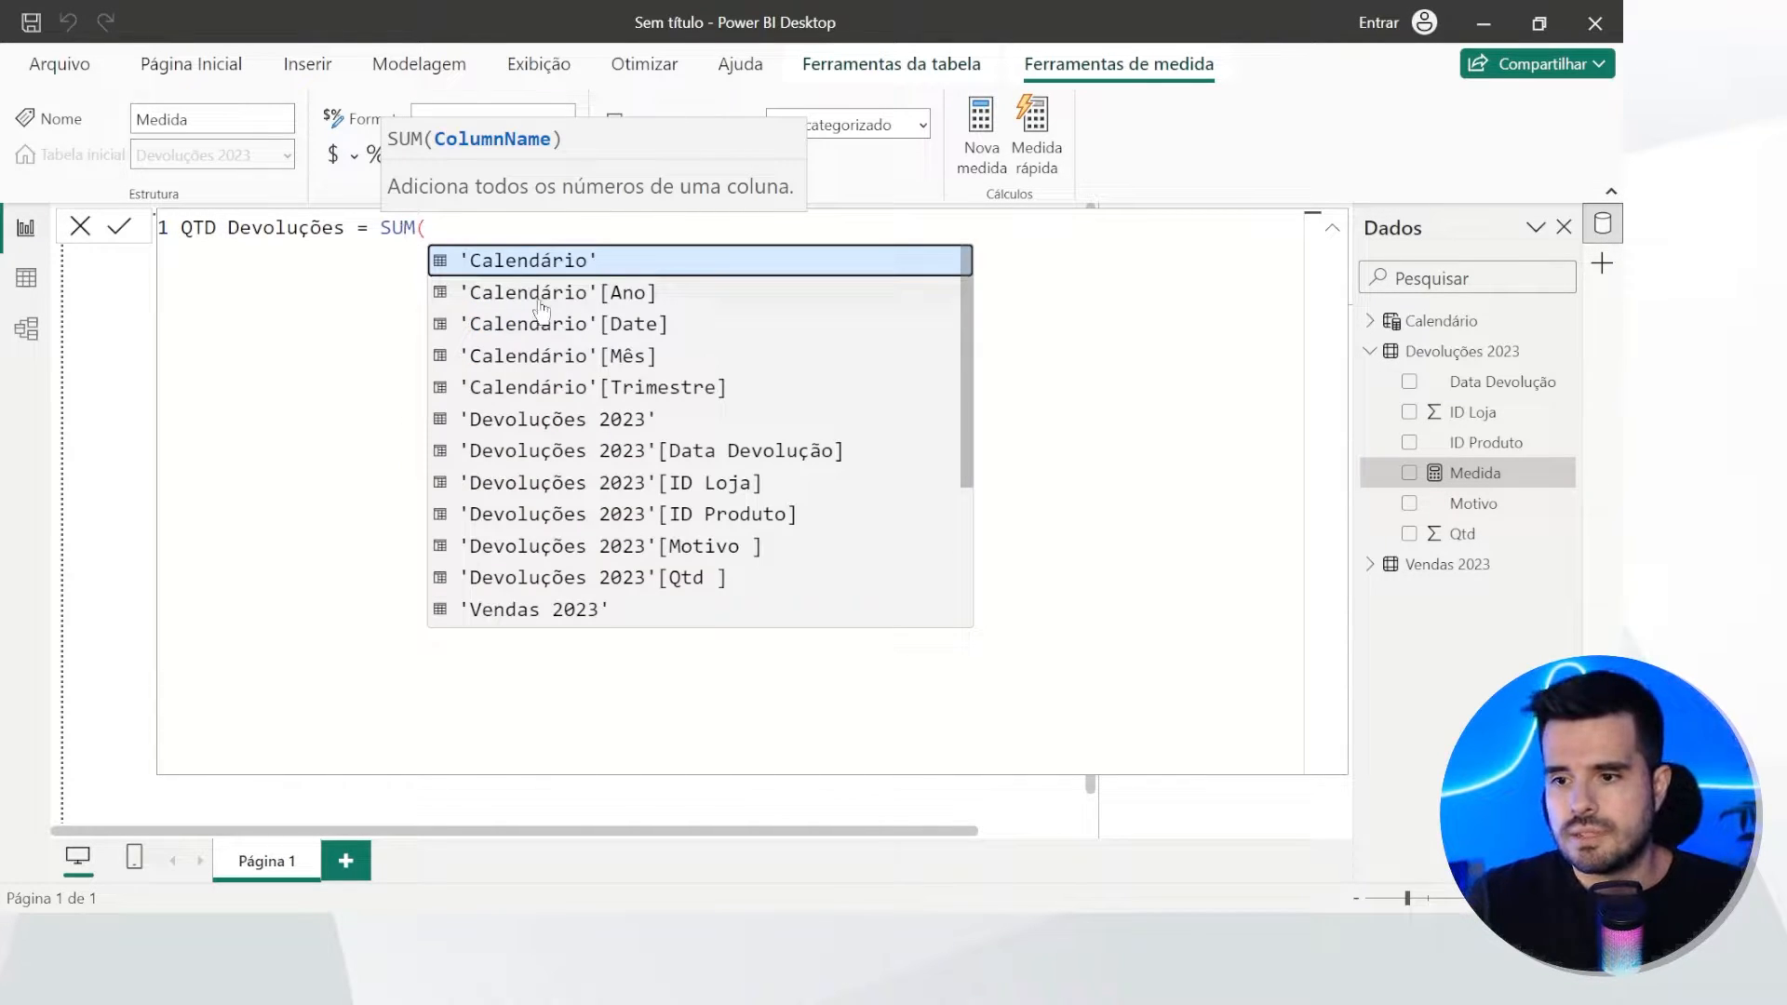
{"action": "left_click", "coordinate": [737, 579]}
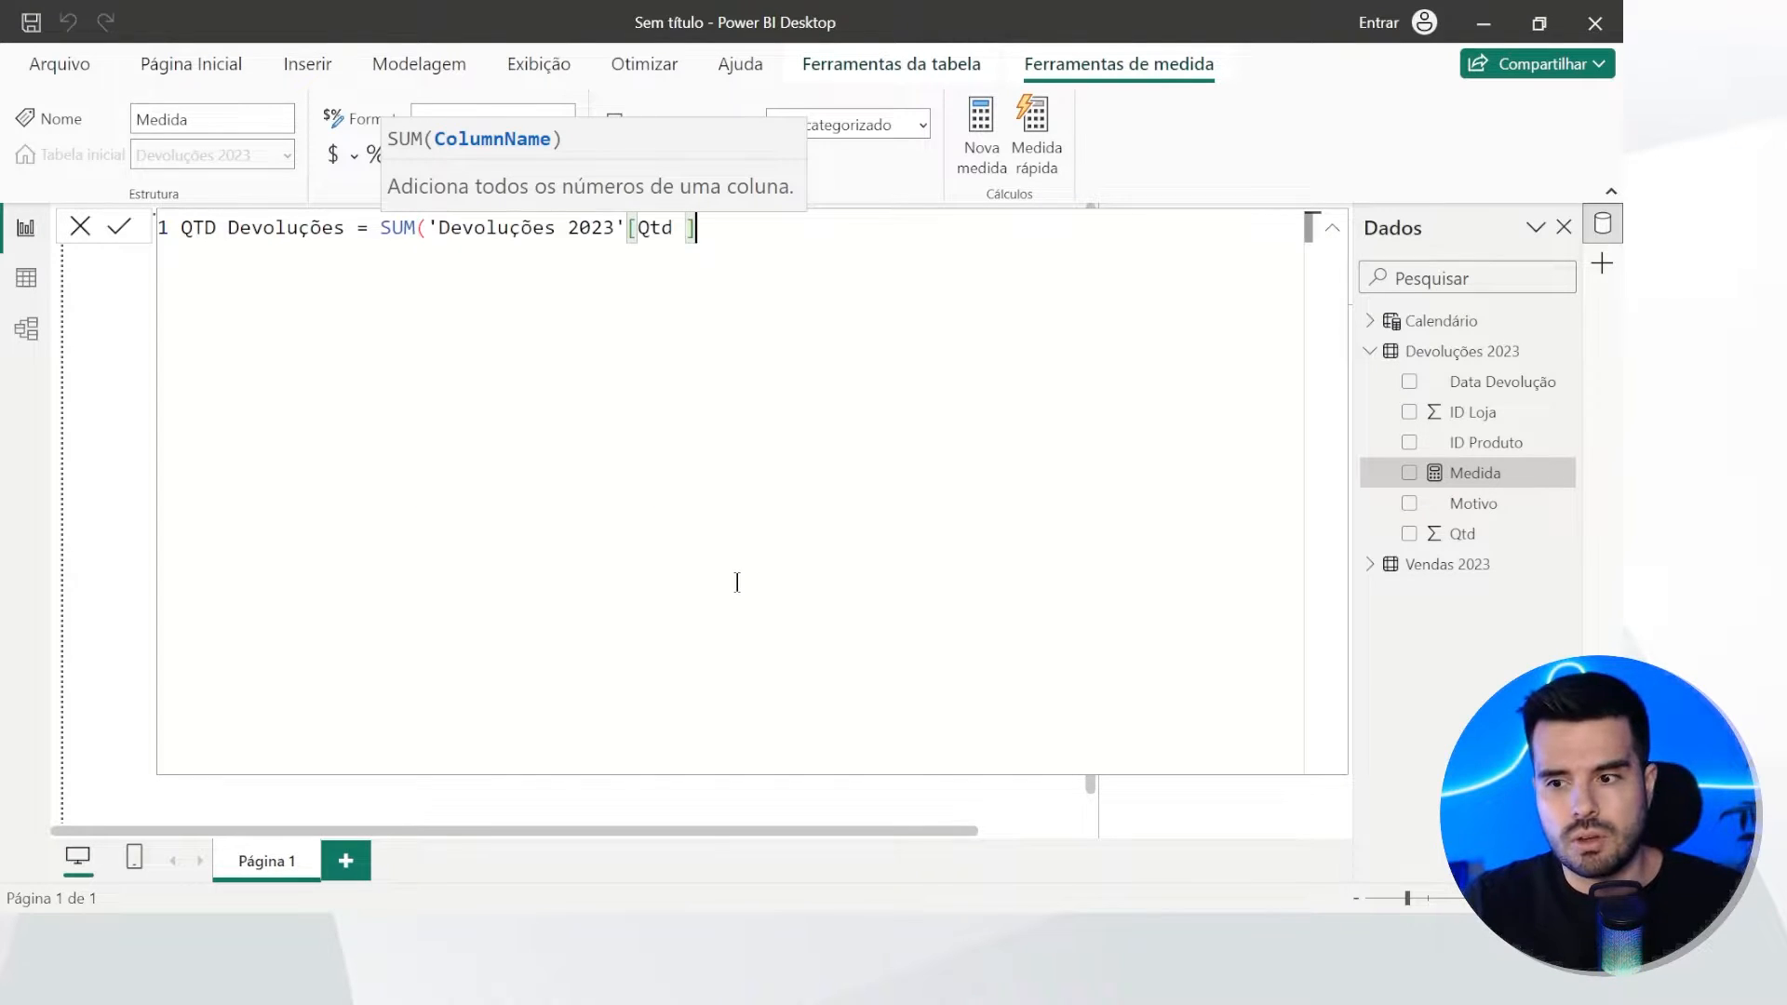
{"action": "type", "text": ")"}
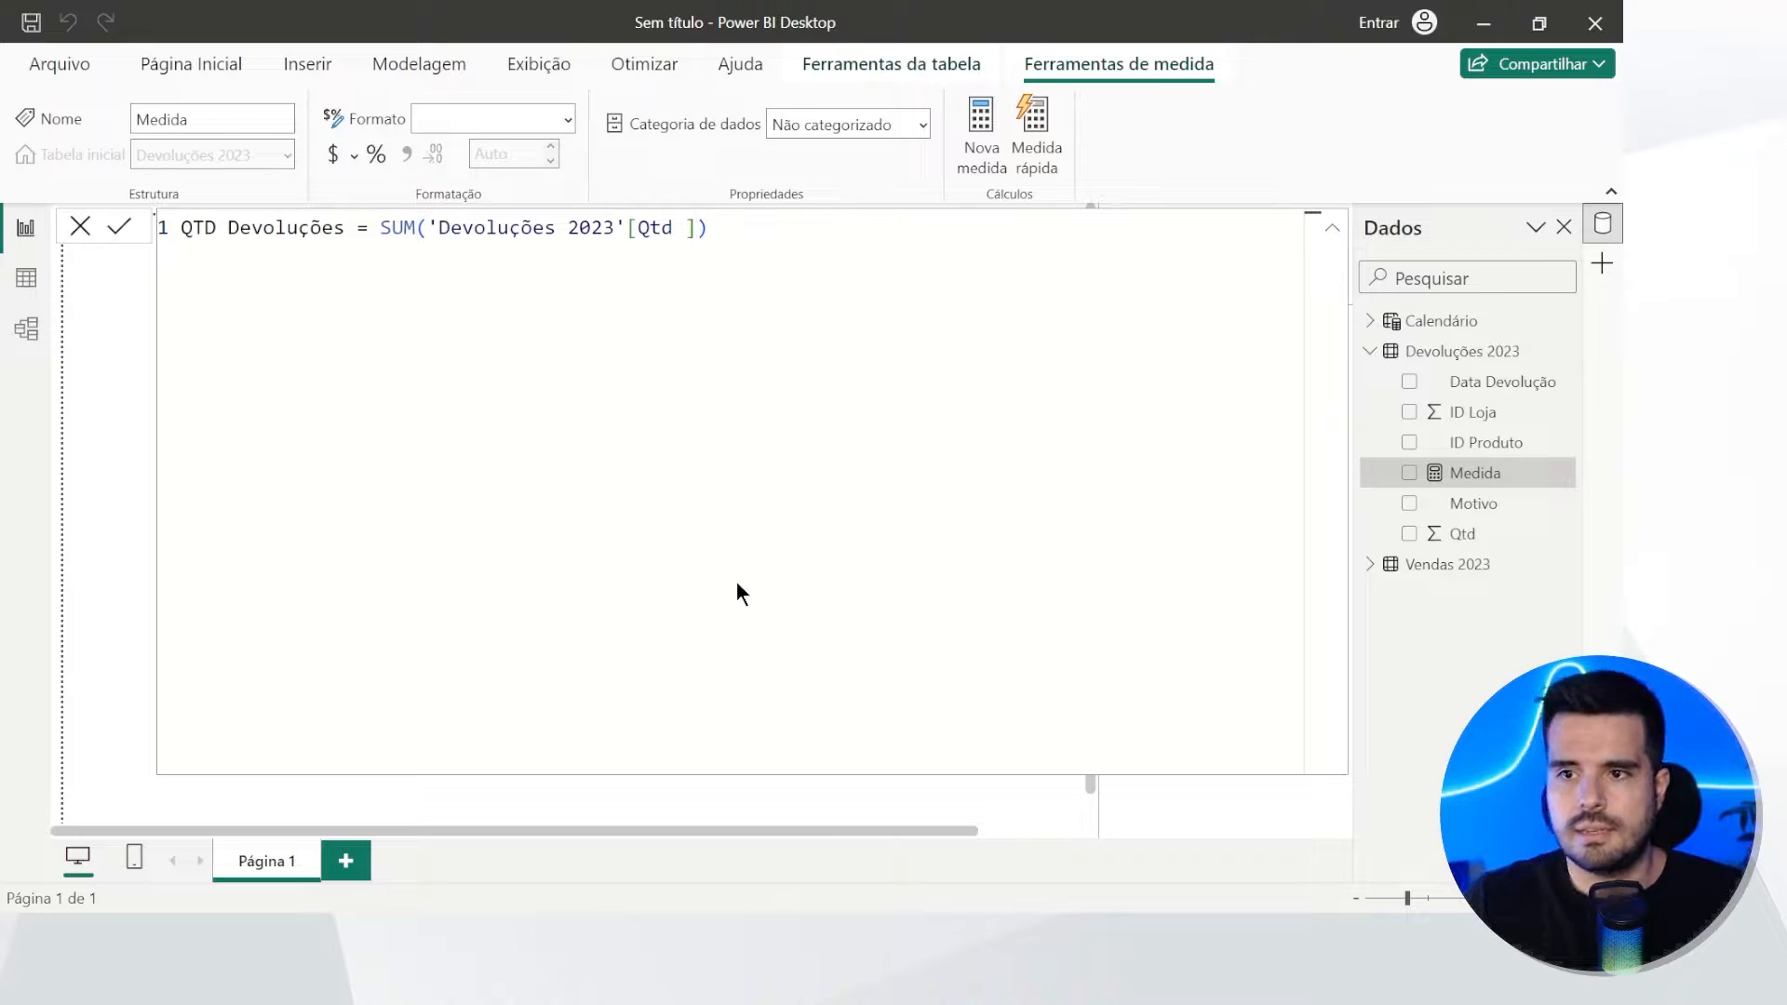
{"action": "key", "text": "Return"}
{"action": "left_click", "coordinate": [1332, 240]}
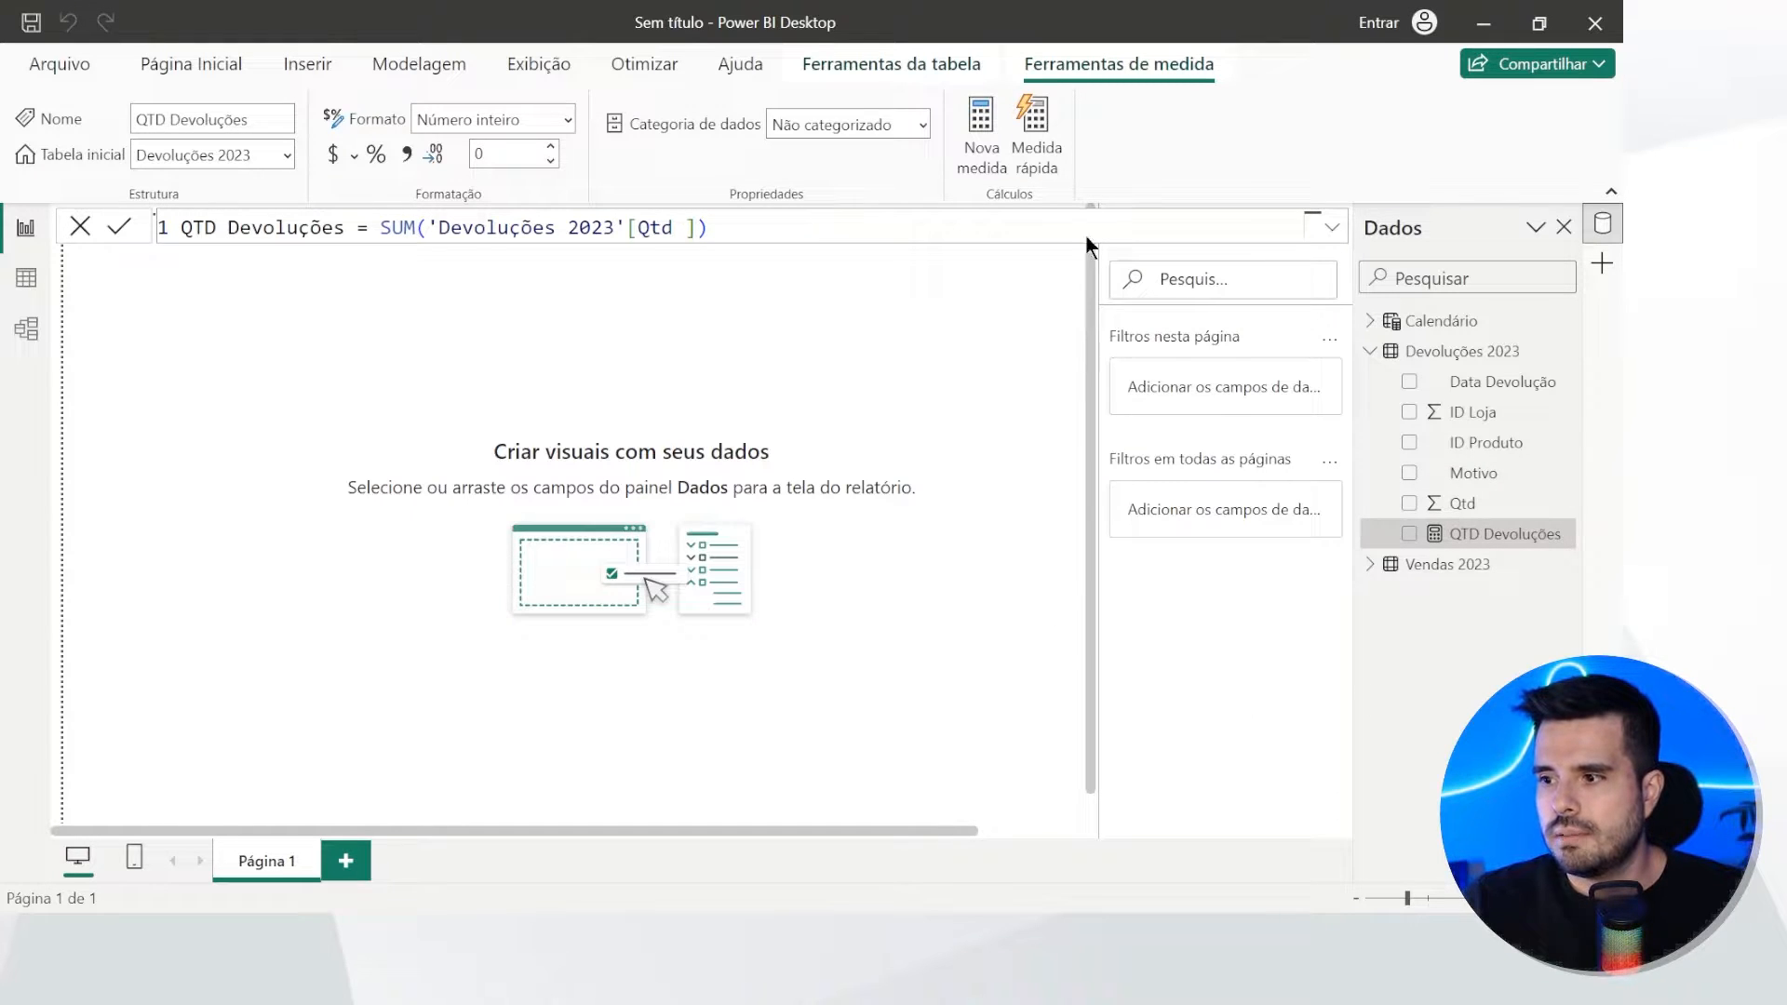
Step: Insert a matrix visual on Página 1 and enlarge it in the page's upper-left area
{"action": "left_click", "coordinate": [1307, 279]}
{"action": "left_click", "coordinate": [1118, 154]}
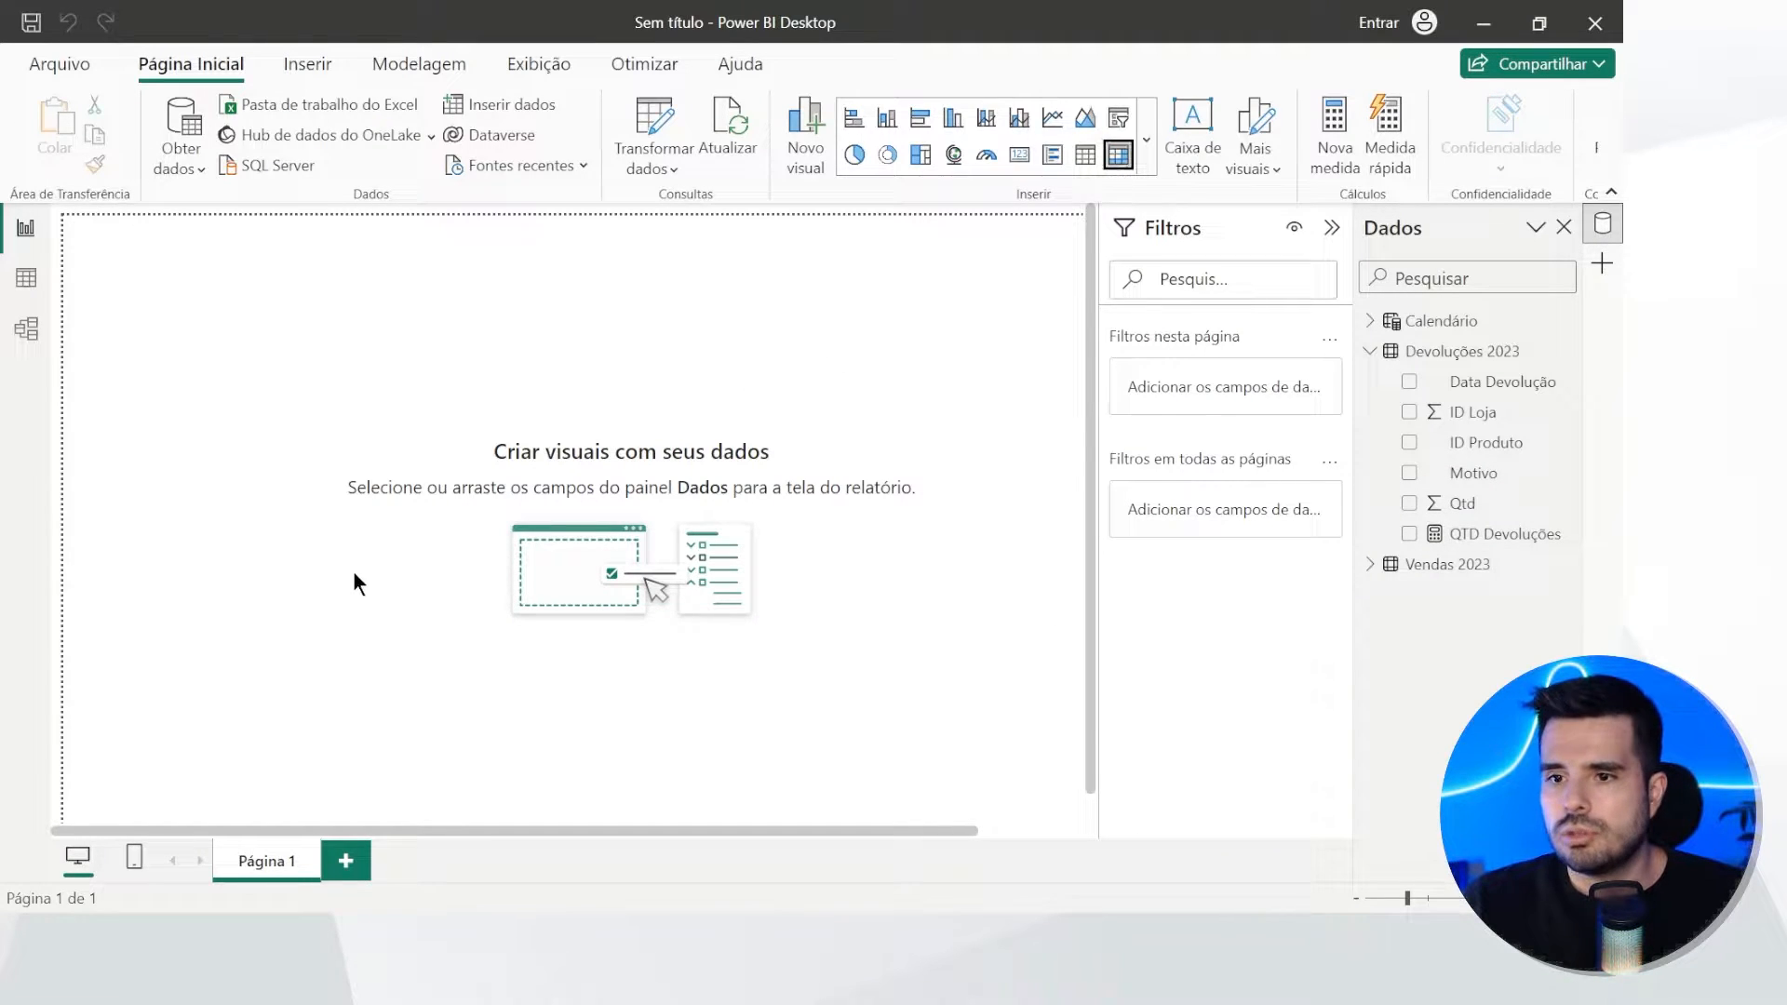
{"action": "left_click_drag", "start_coordinate": [320, 464], "coordinate": [605, 607]}
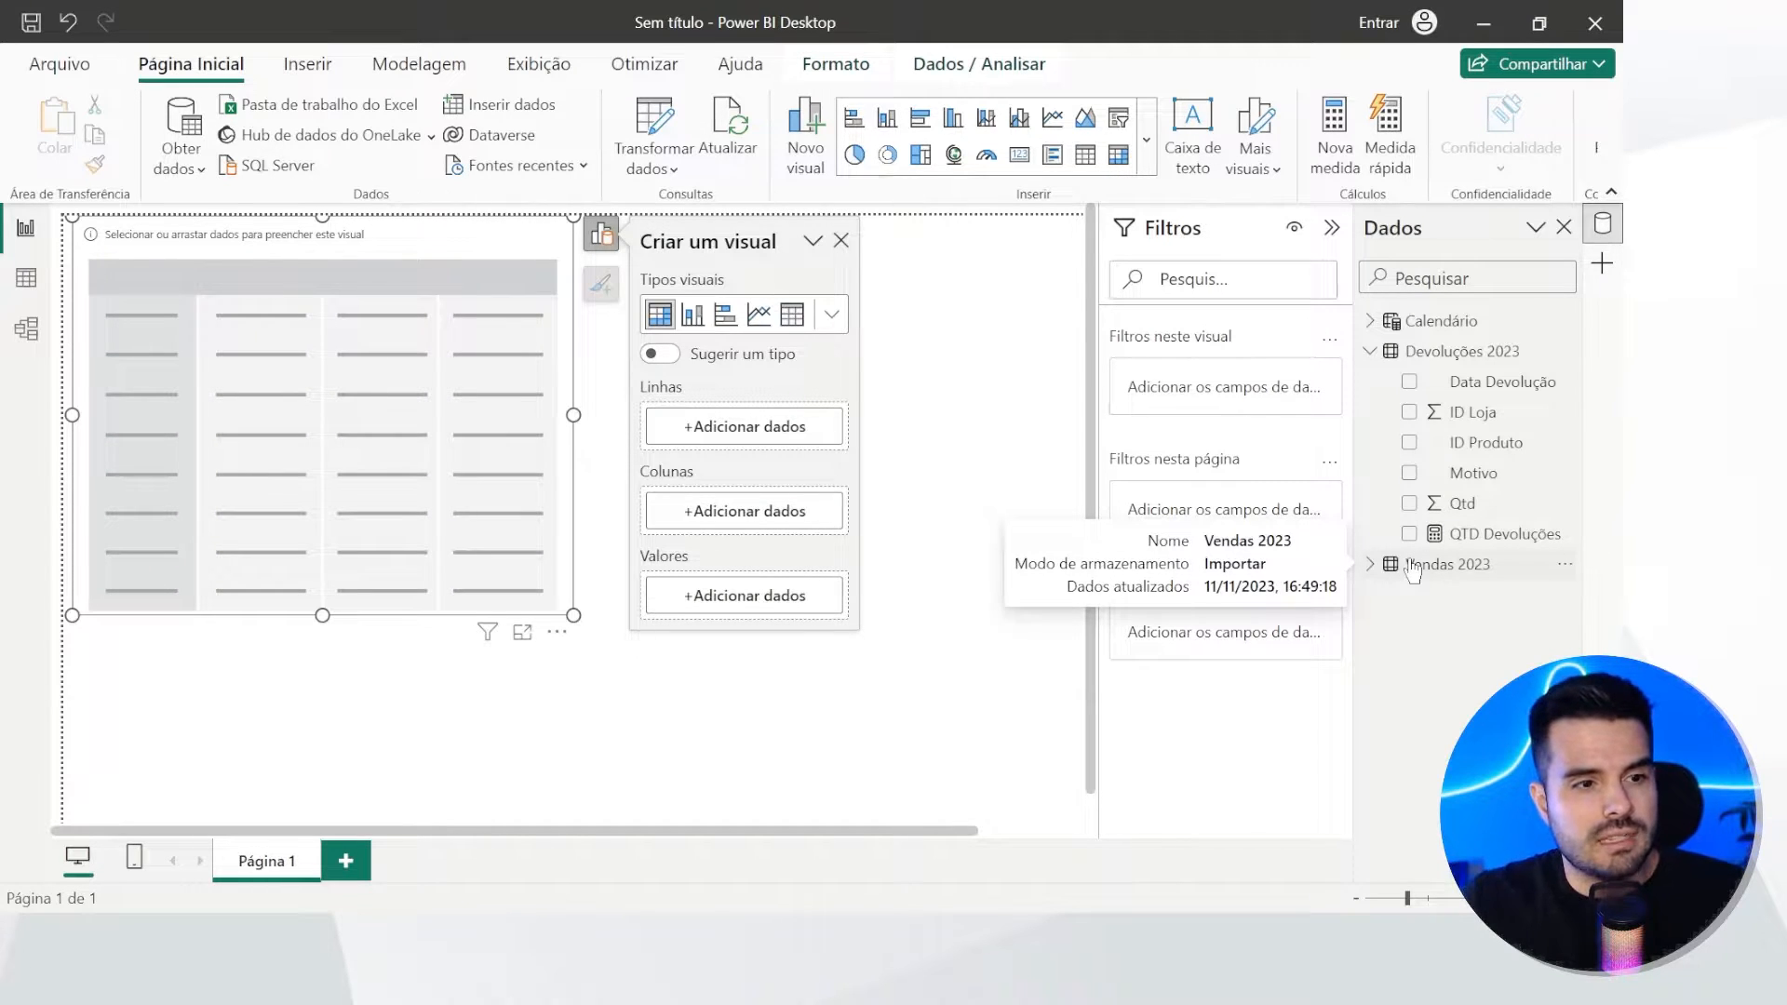
Step: Set Trimestre from the Calendário table as the matrix rows and the QTD Devoluções measure as its values
{"action": "left_click", "coordinate": [1434, 321]}
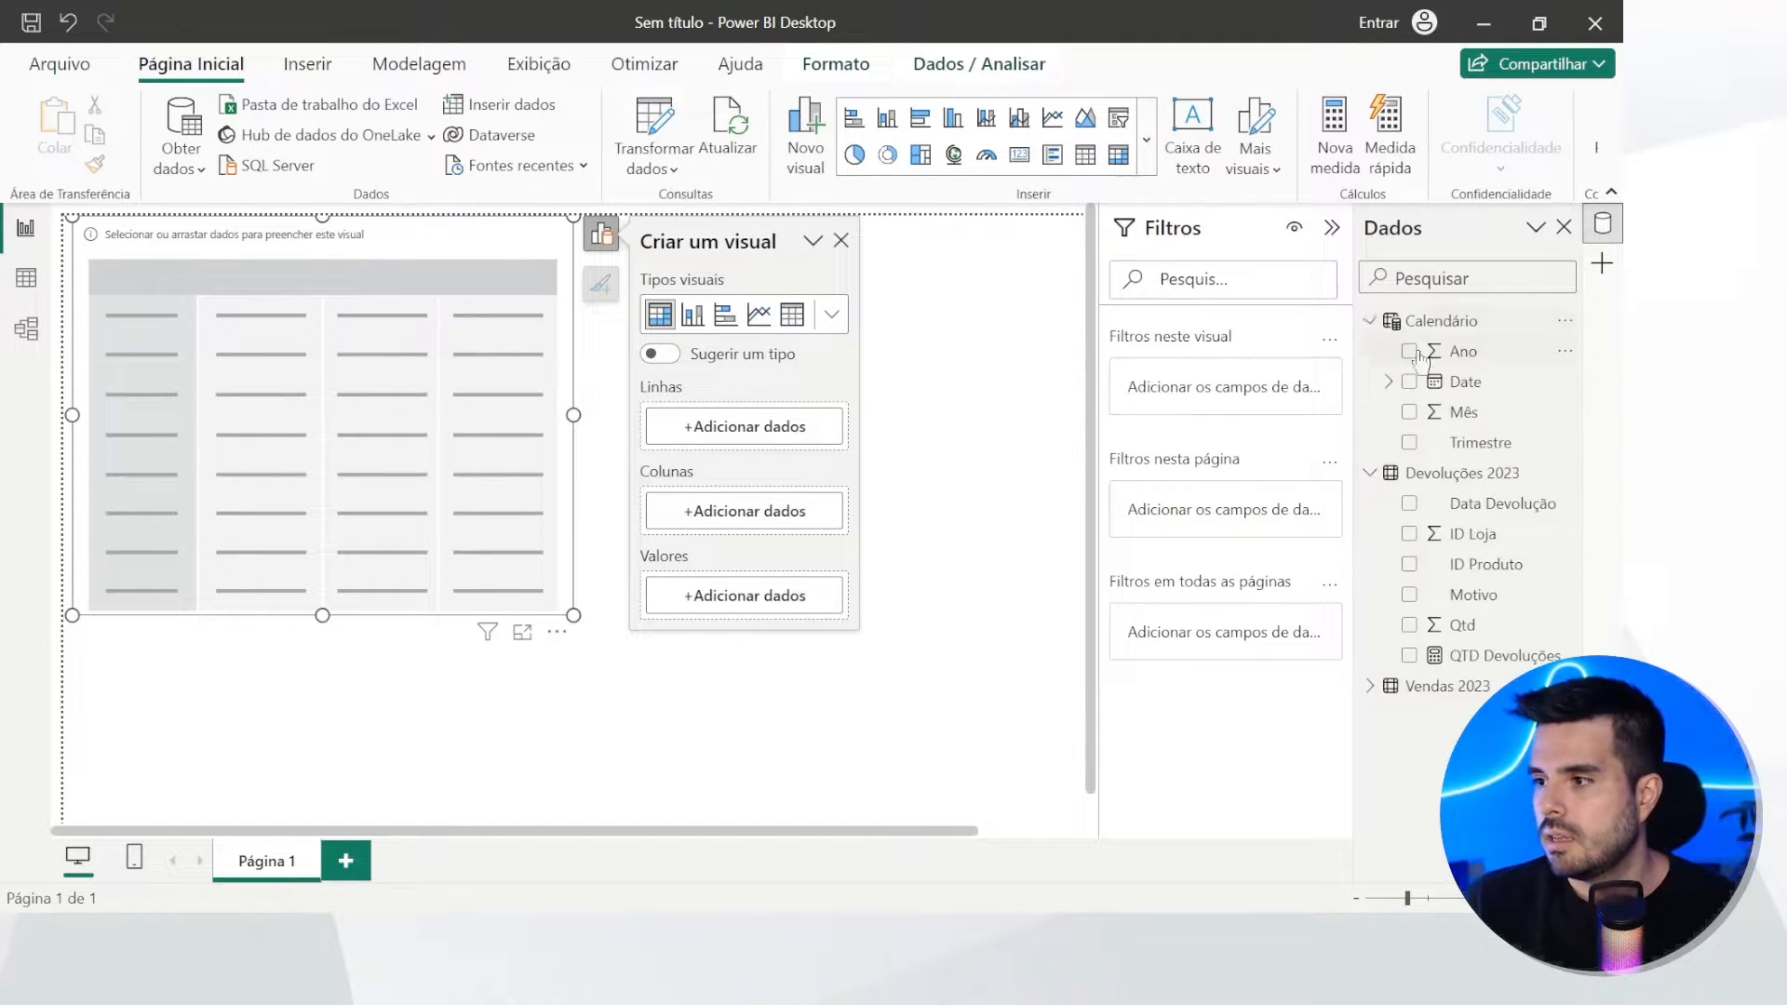
{"action": "left_click_drag", "start_coordinate": [1497, 439], "coordinate": [791, 479]}
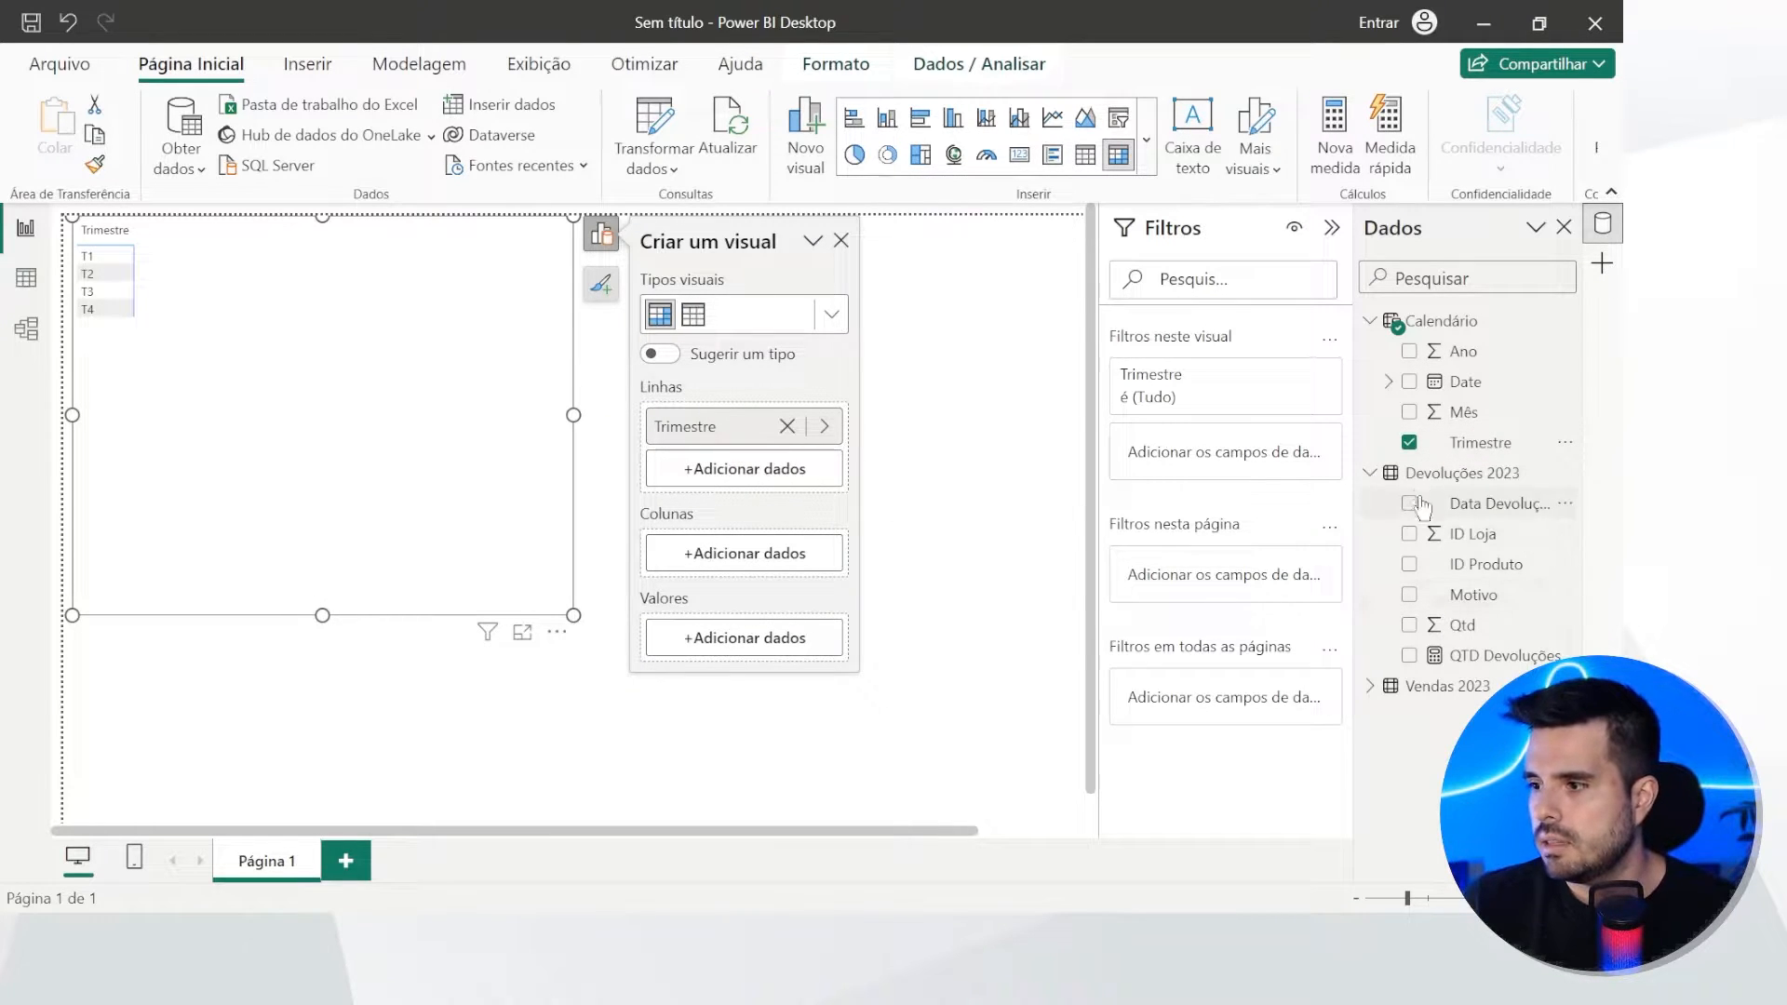
{"action": "left_click_drag", "start_coordinate": [1480, 670], "coordinate": [744, 638]}
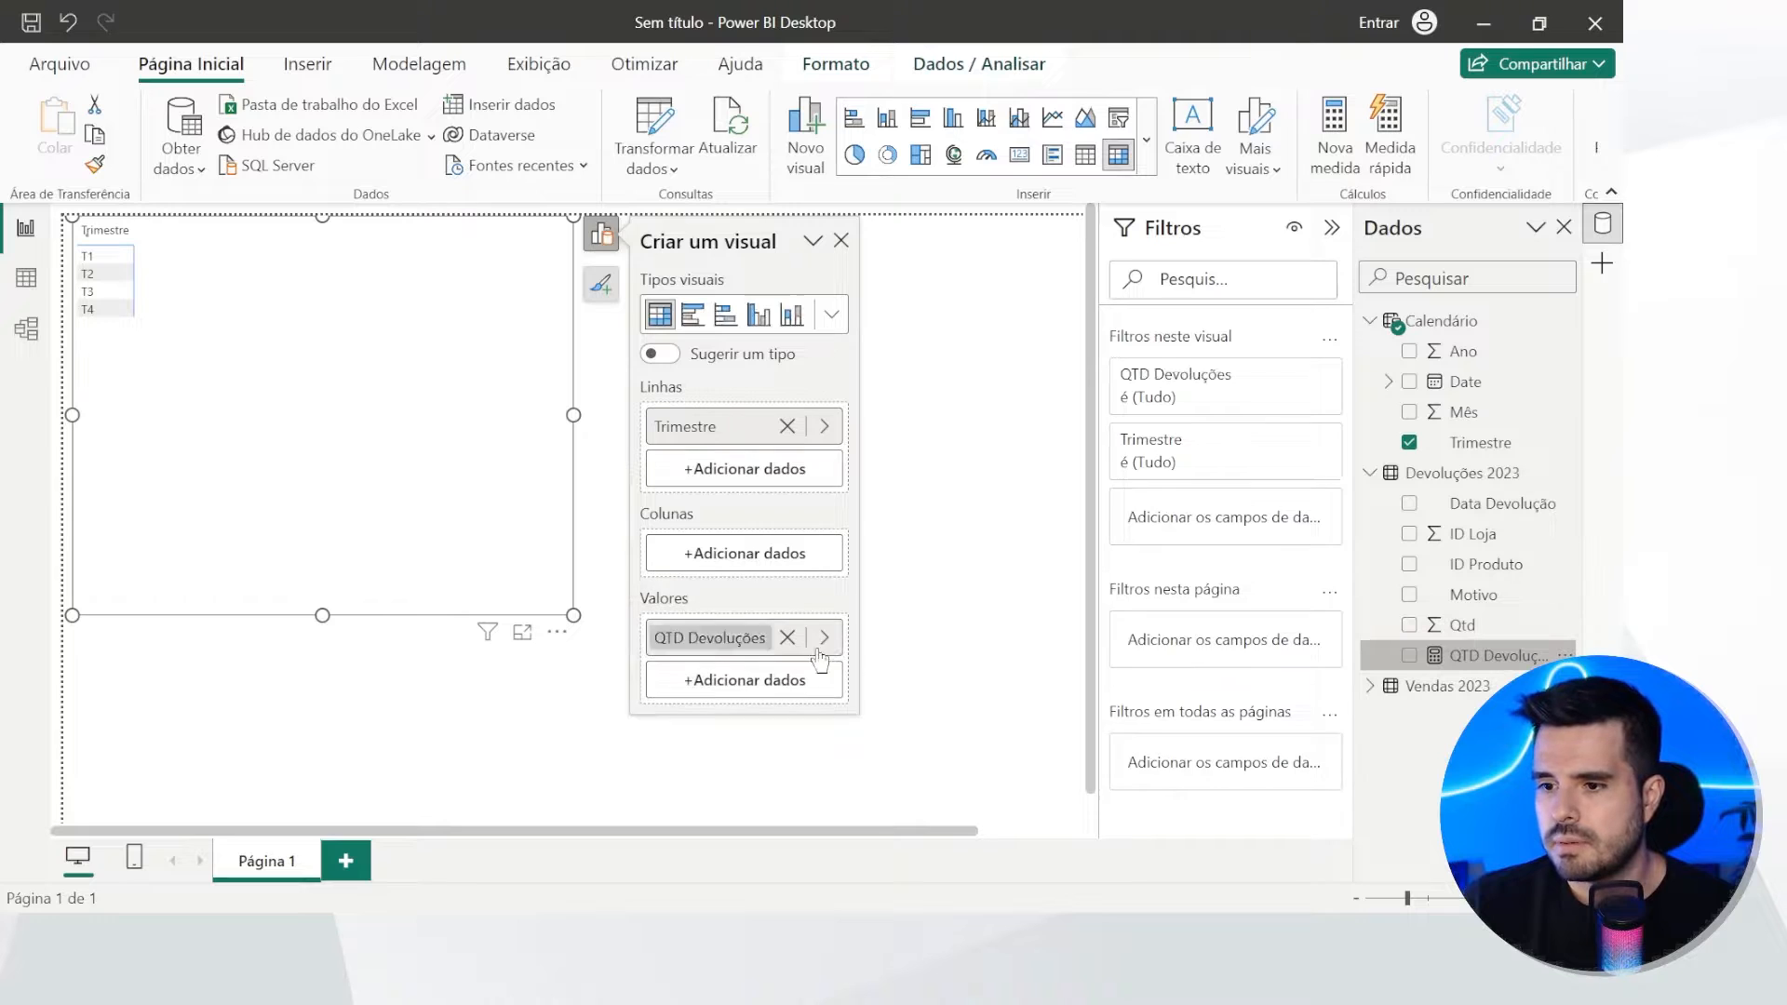
Step: Add the QTD Vendida measure from the Vendas 2023 table to the matrix values
{"action": "left_click", "coordinate": [1390, 691]}
{"action": "scroll", "coordinate": [1531, 782], "scroll_direction": "down", "scroll_amount": 1}
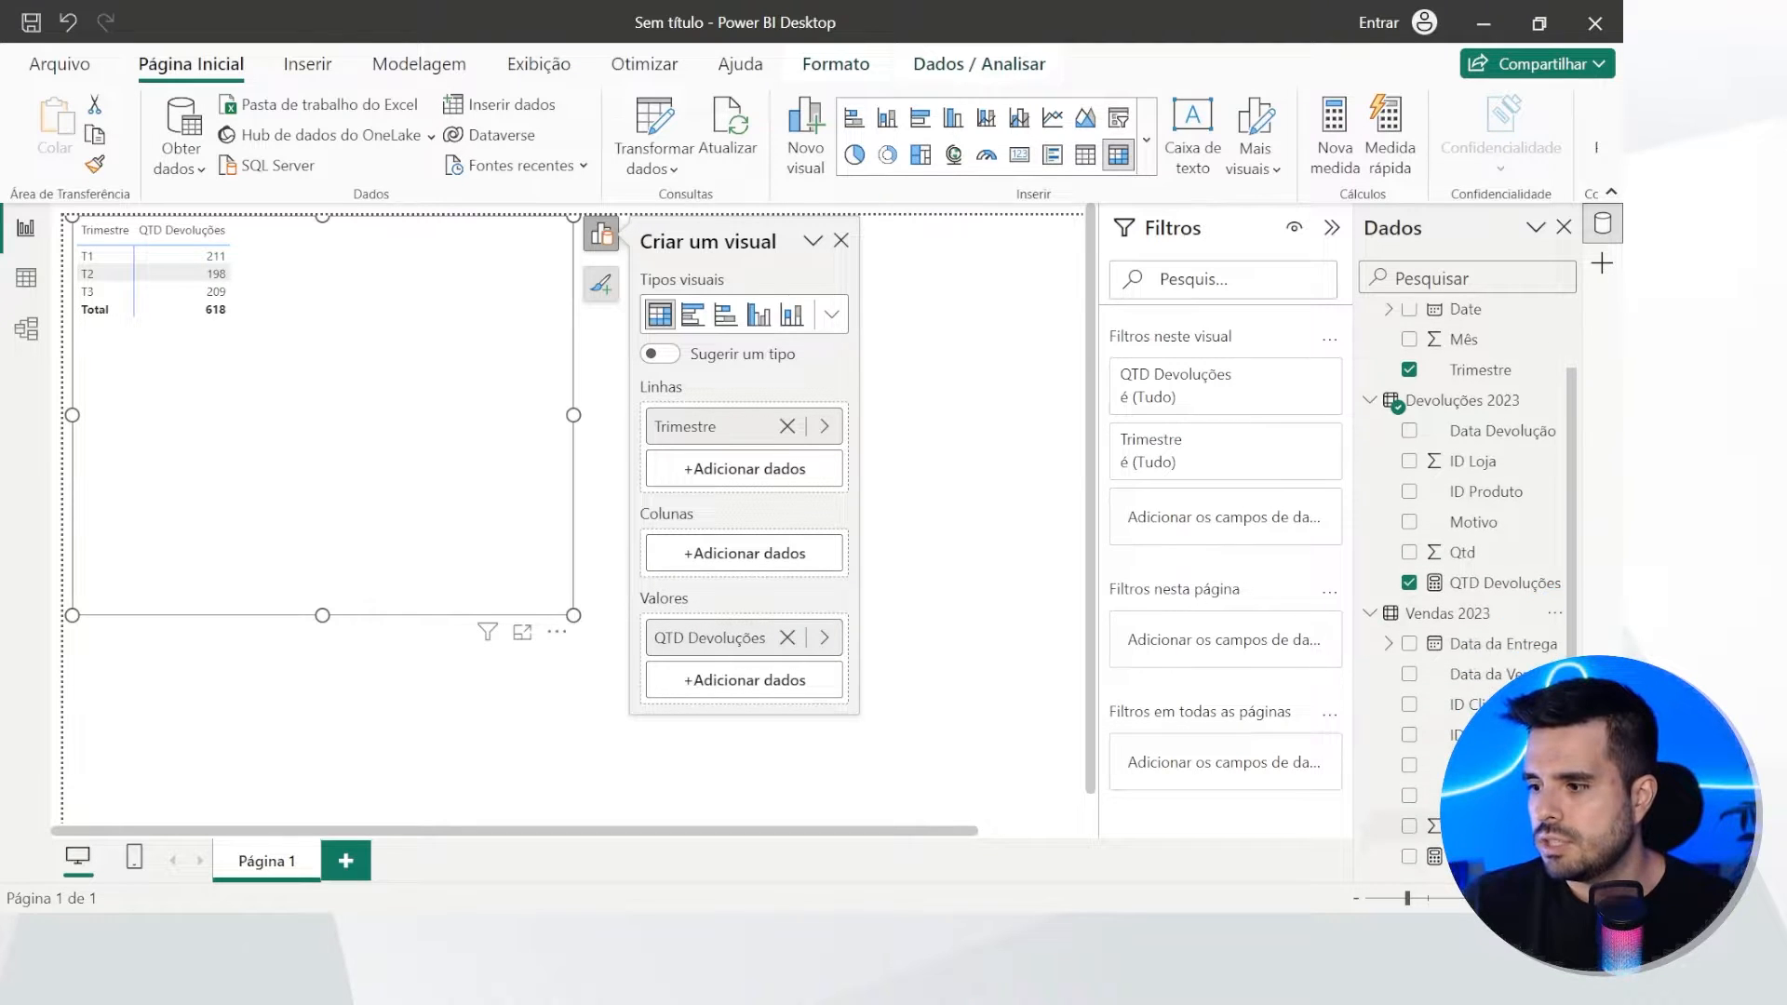
{"action": "left_click_drag", "start_coordinate": [1480, 856], "coordinate": [753, 672]}
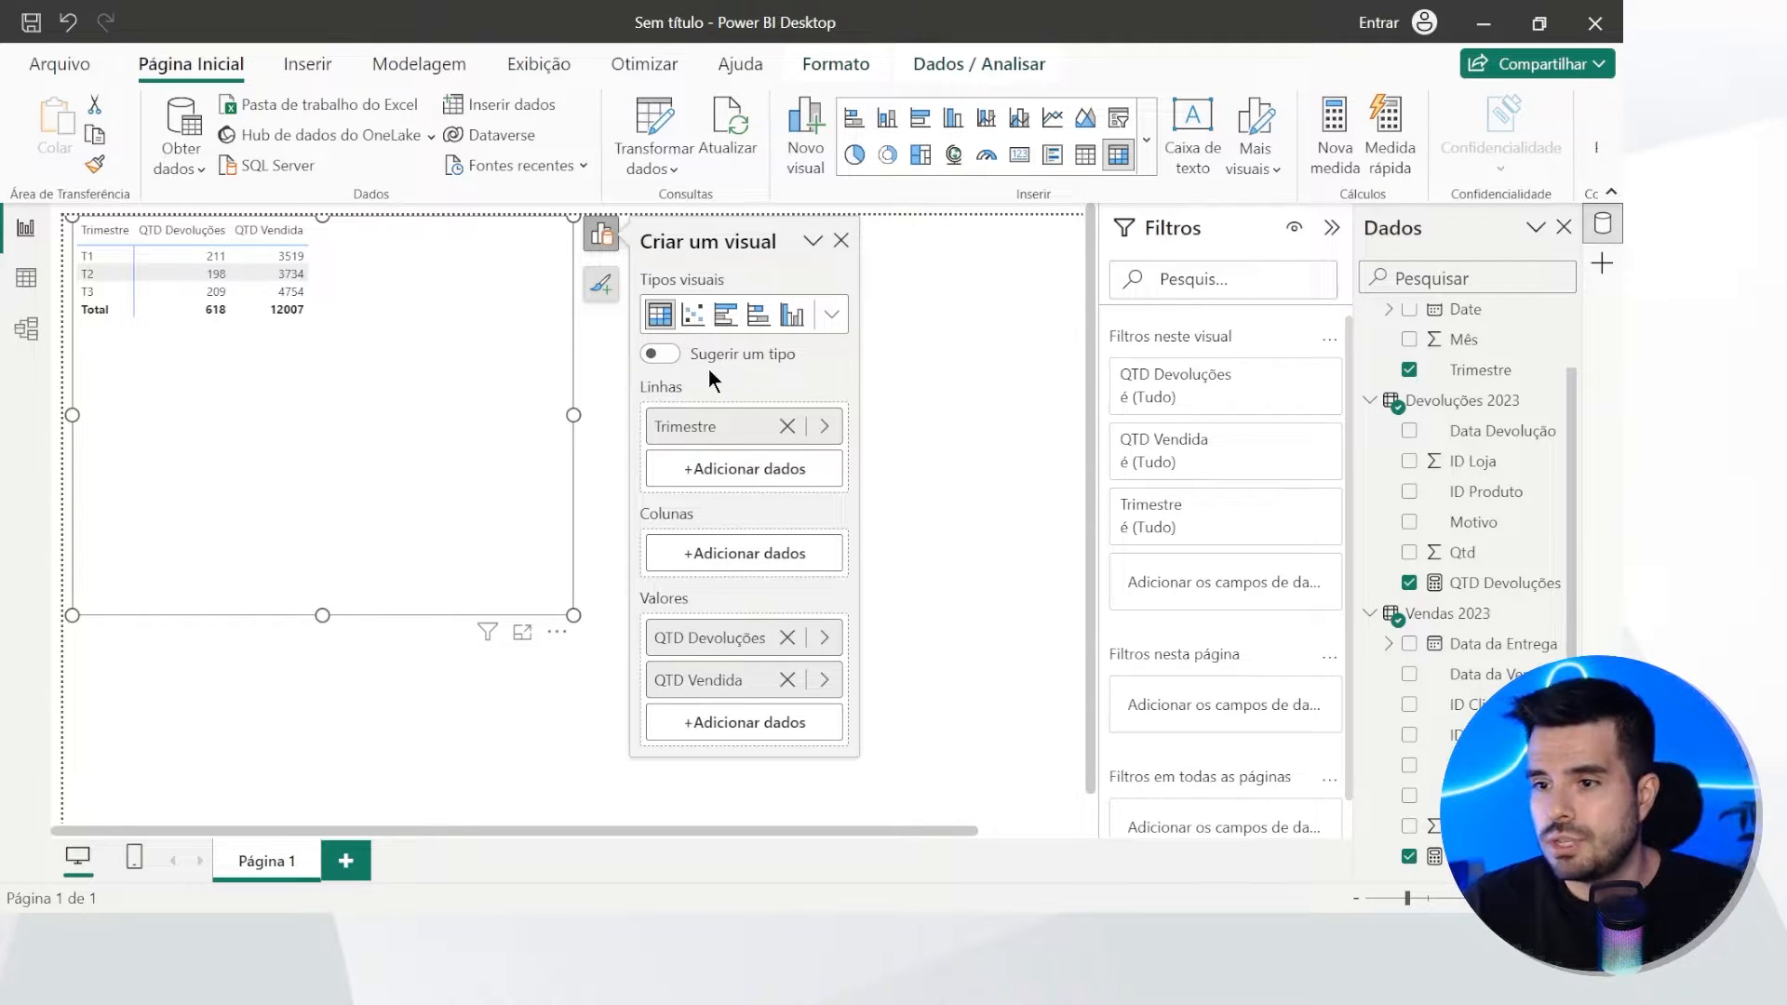
Step: Set the matrix's global font size to 25 and deselect the visual
{"action": "left_click", "coordinate": [610, 282]}
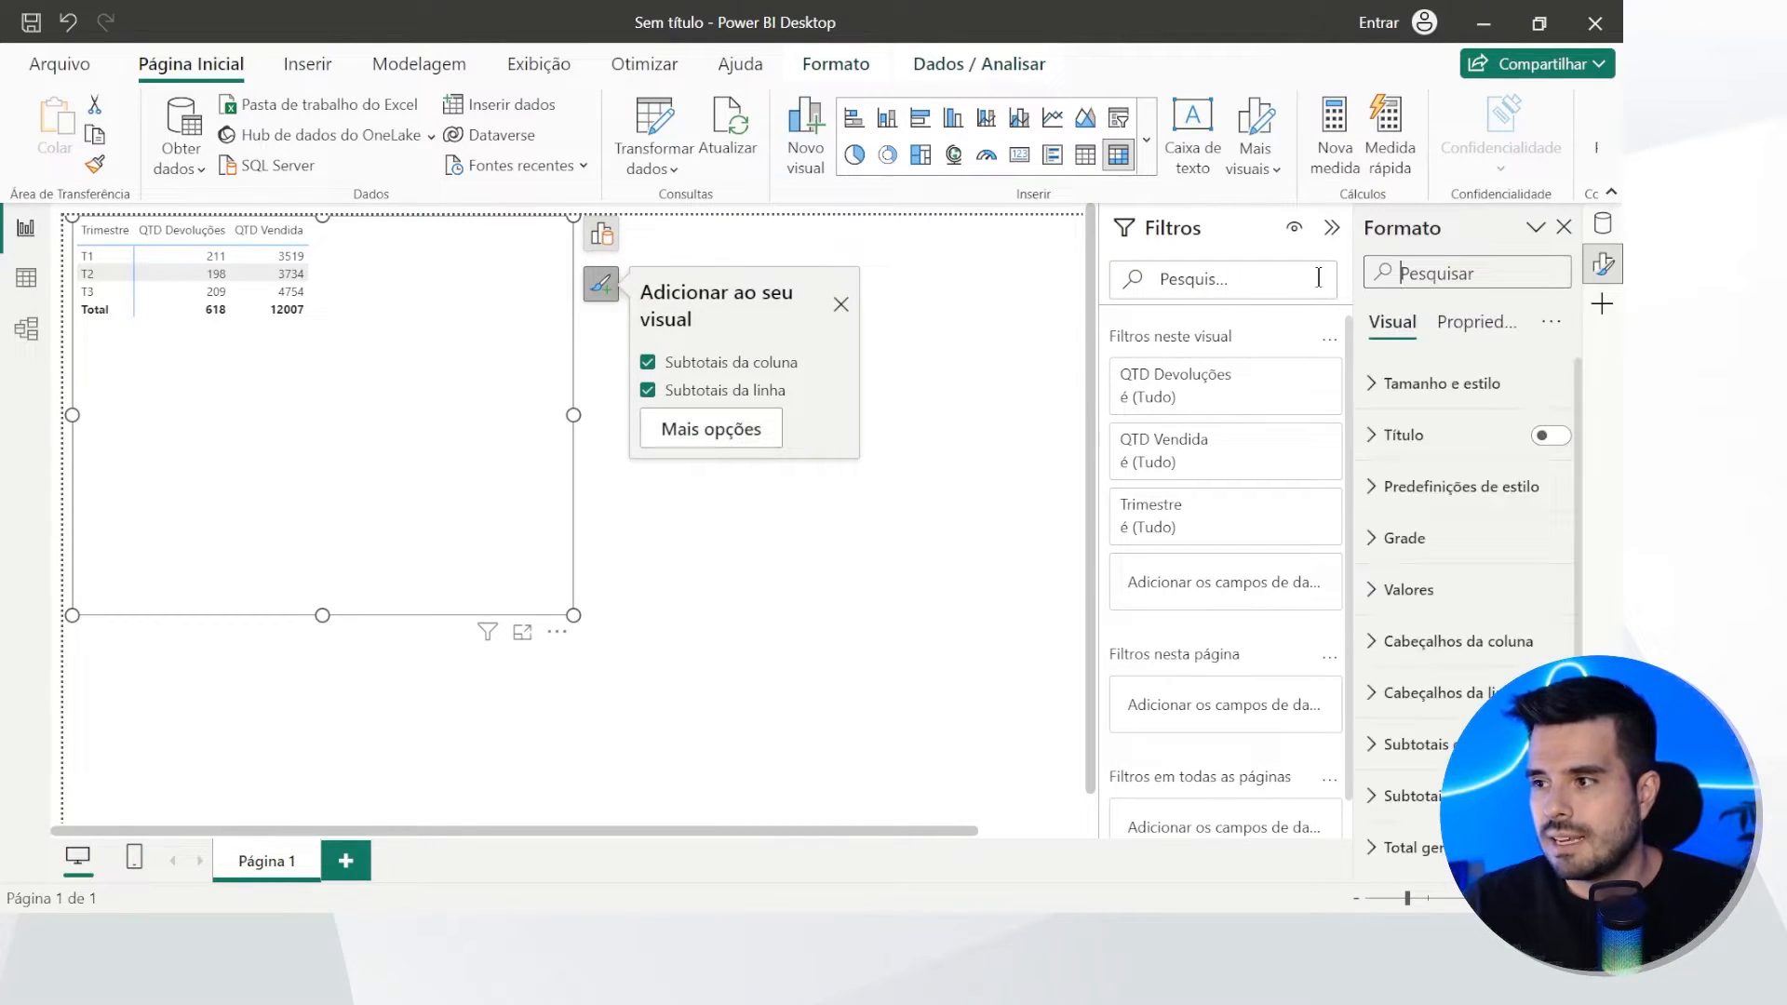
{"action": "left_click", "coordinate": [1452, 272]}
{"action": "type", "text": "fonte"}
{"action": "scroll", "coordinate": [1432, 655], "scroll_direction": "down", "scroll_amount": 3}
{"action": "left_click_drag", "start_coordinate": [1396, 648], "coordinate": [1356, 645]}
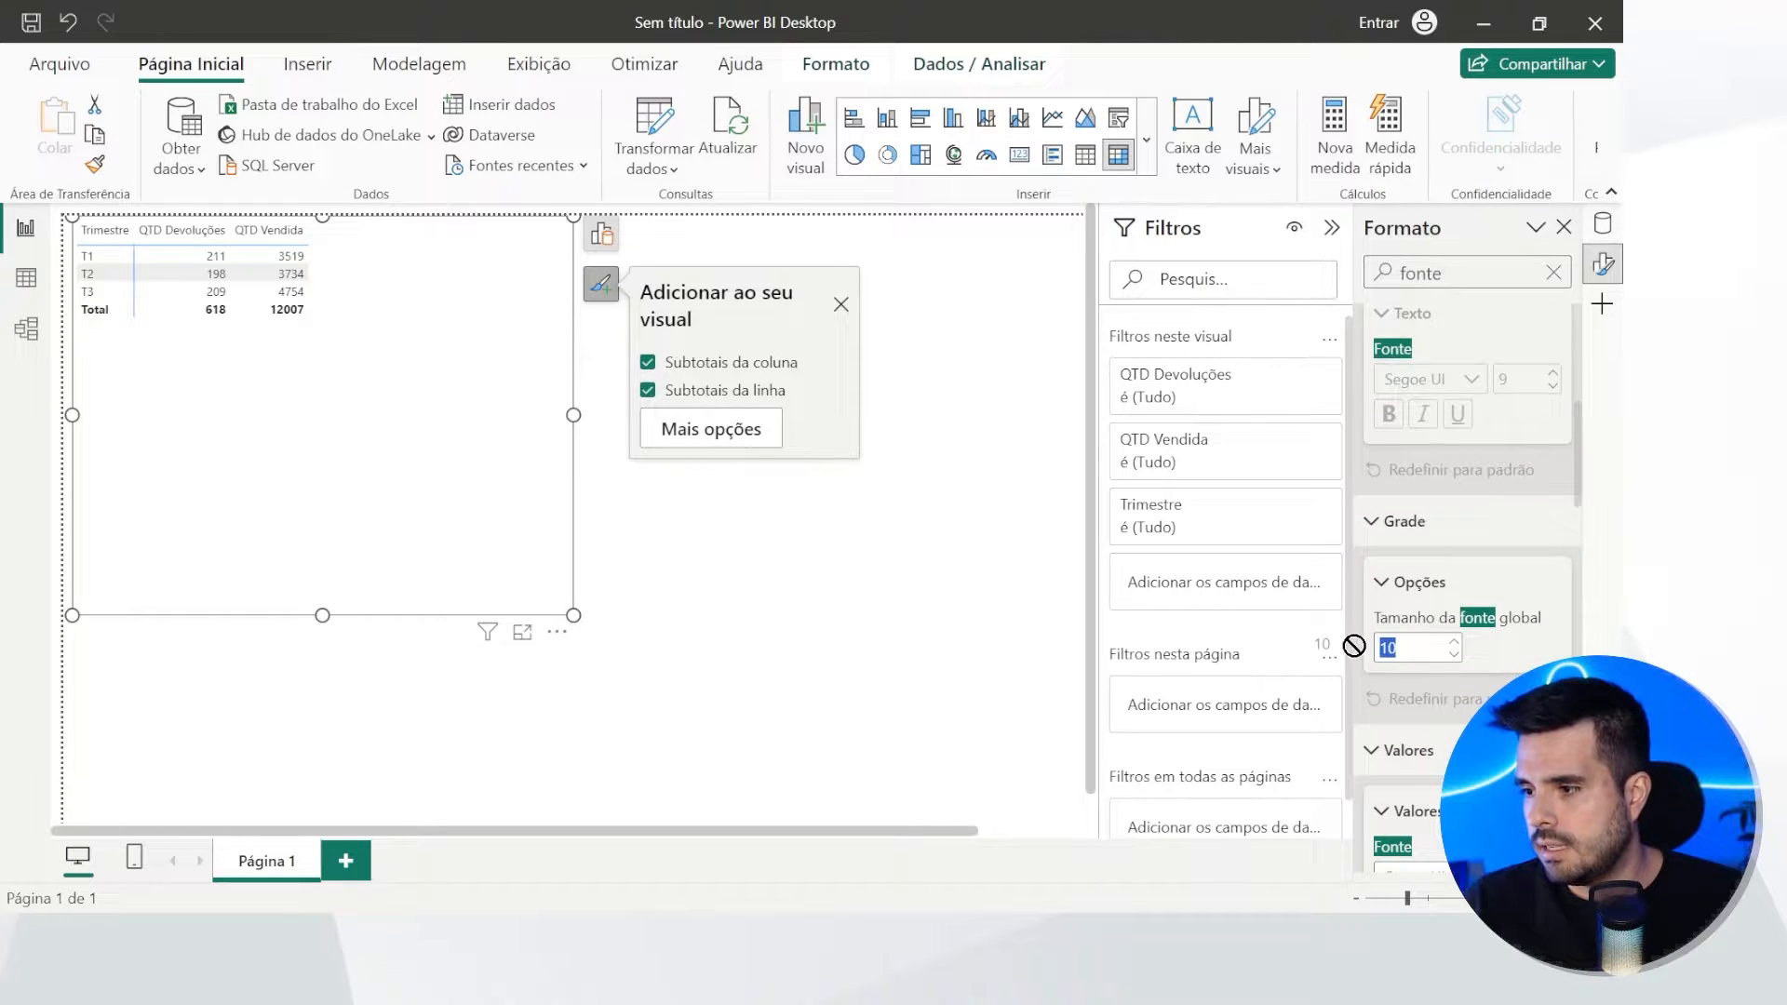
{"action": "type", "text": "25"}
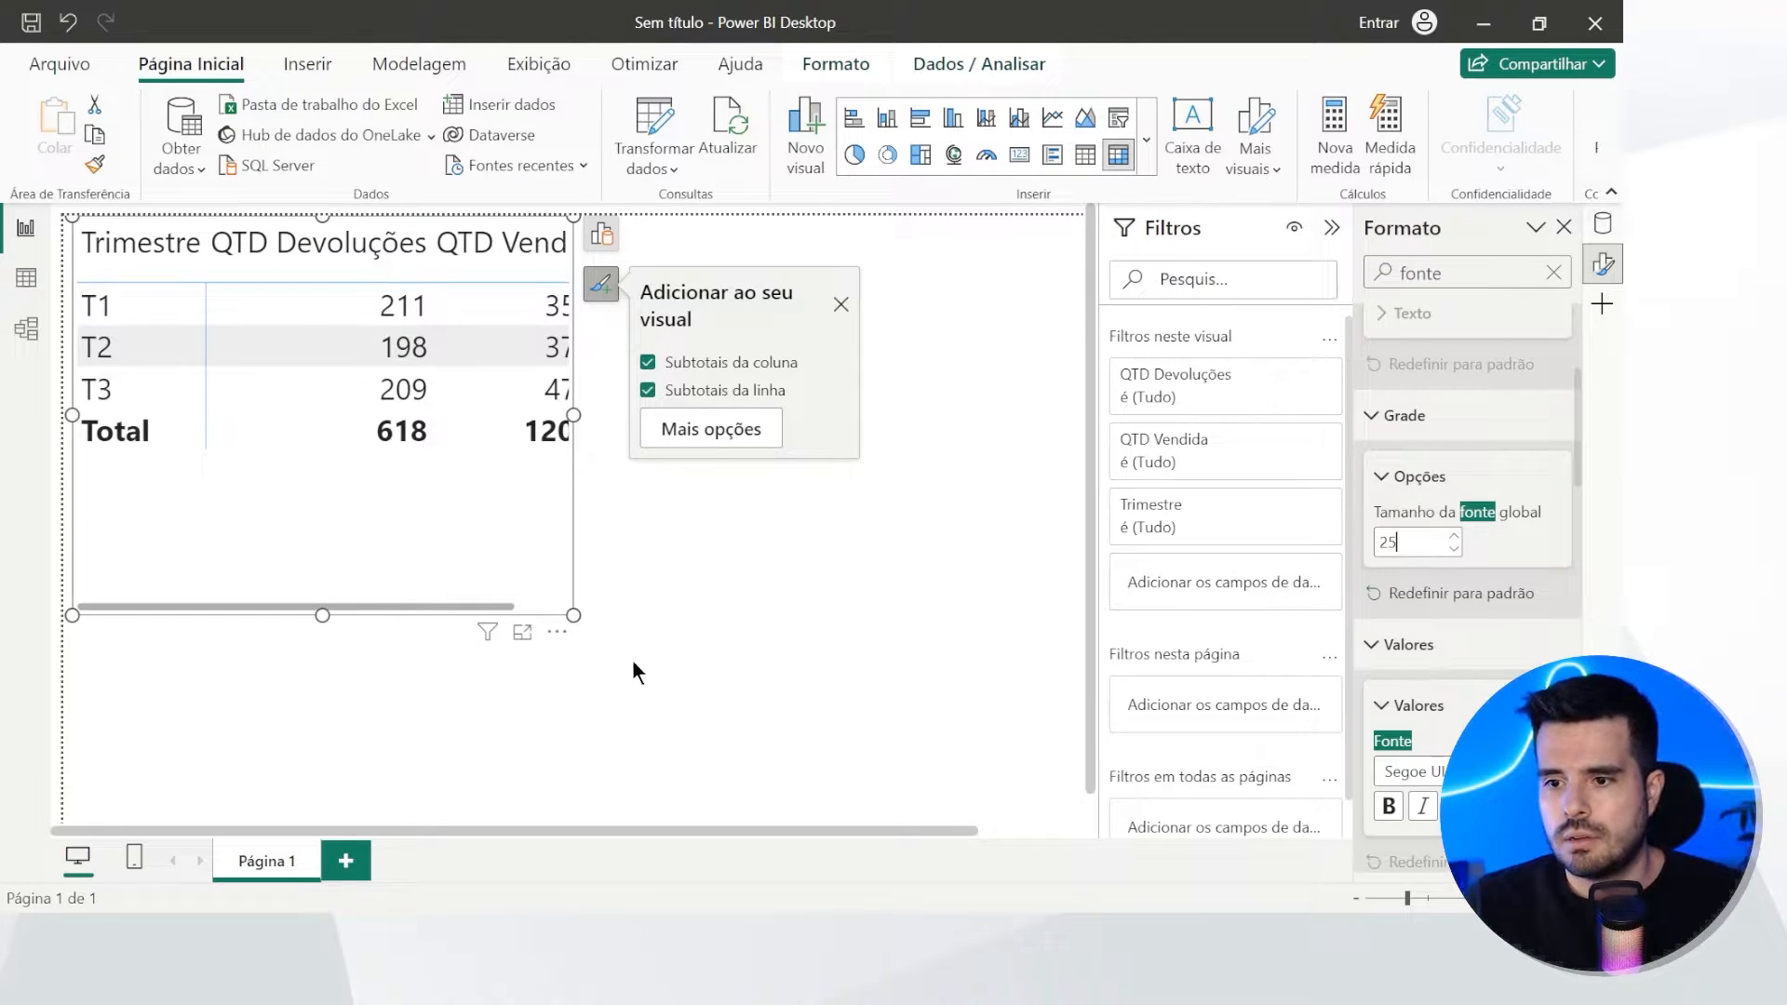
{"action": "left_click", "coordinate": [851, 614]}
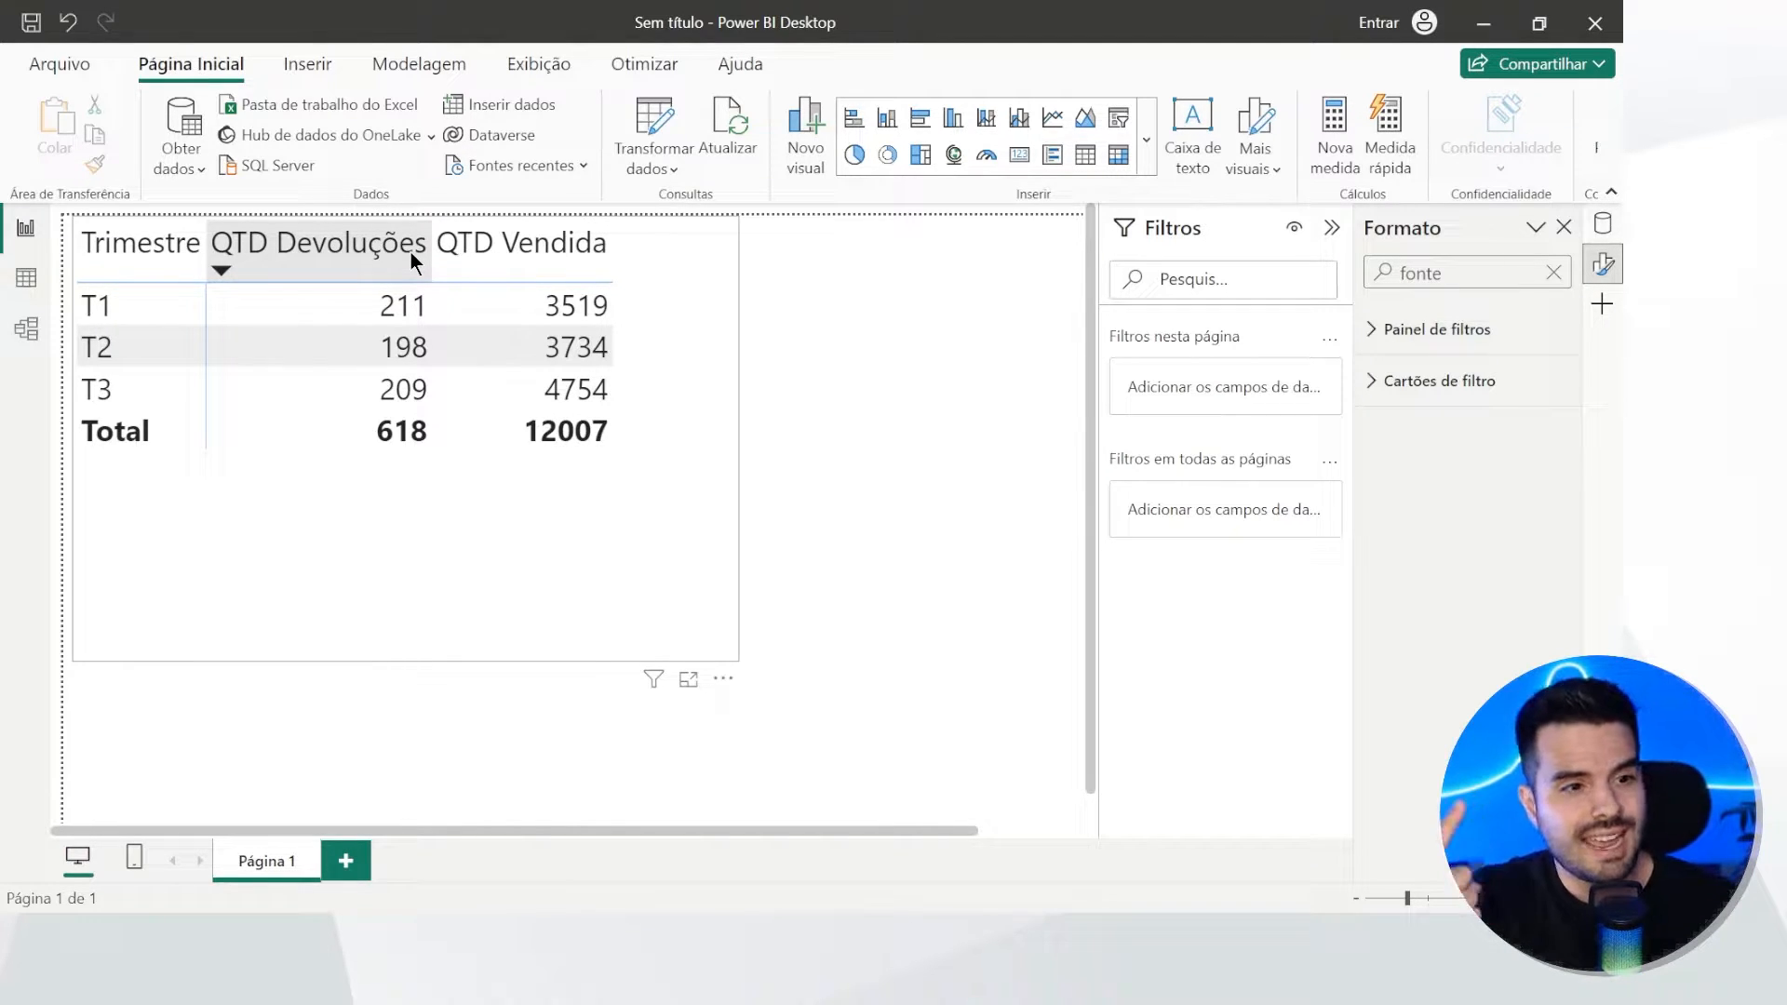
Step: Examine the rows and date columns of the Devoluções 2023 and Vendas 2023 tables, returning to the report page
{"action": "left_click", "coordinate": [26, 277]}
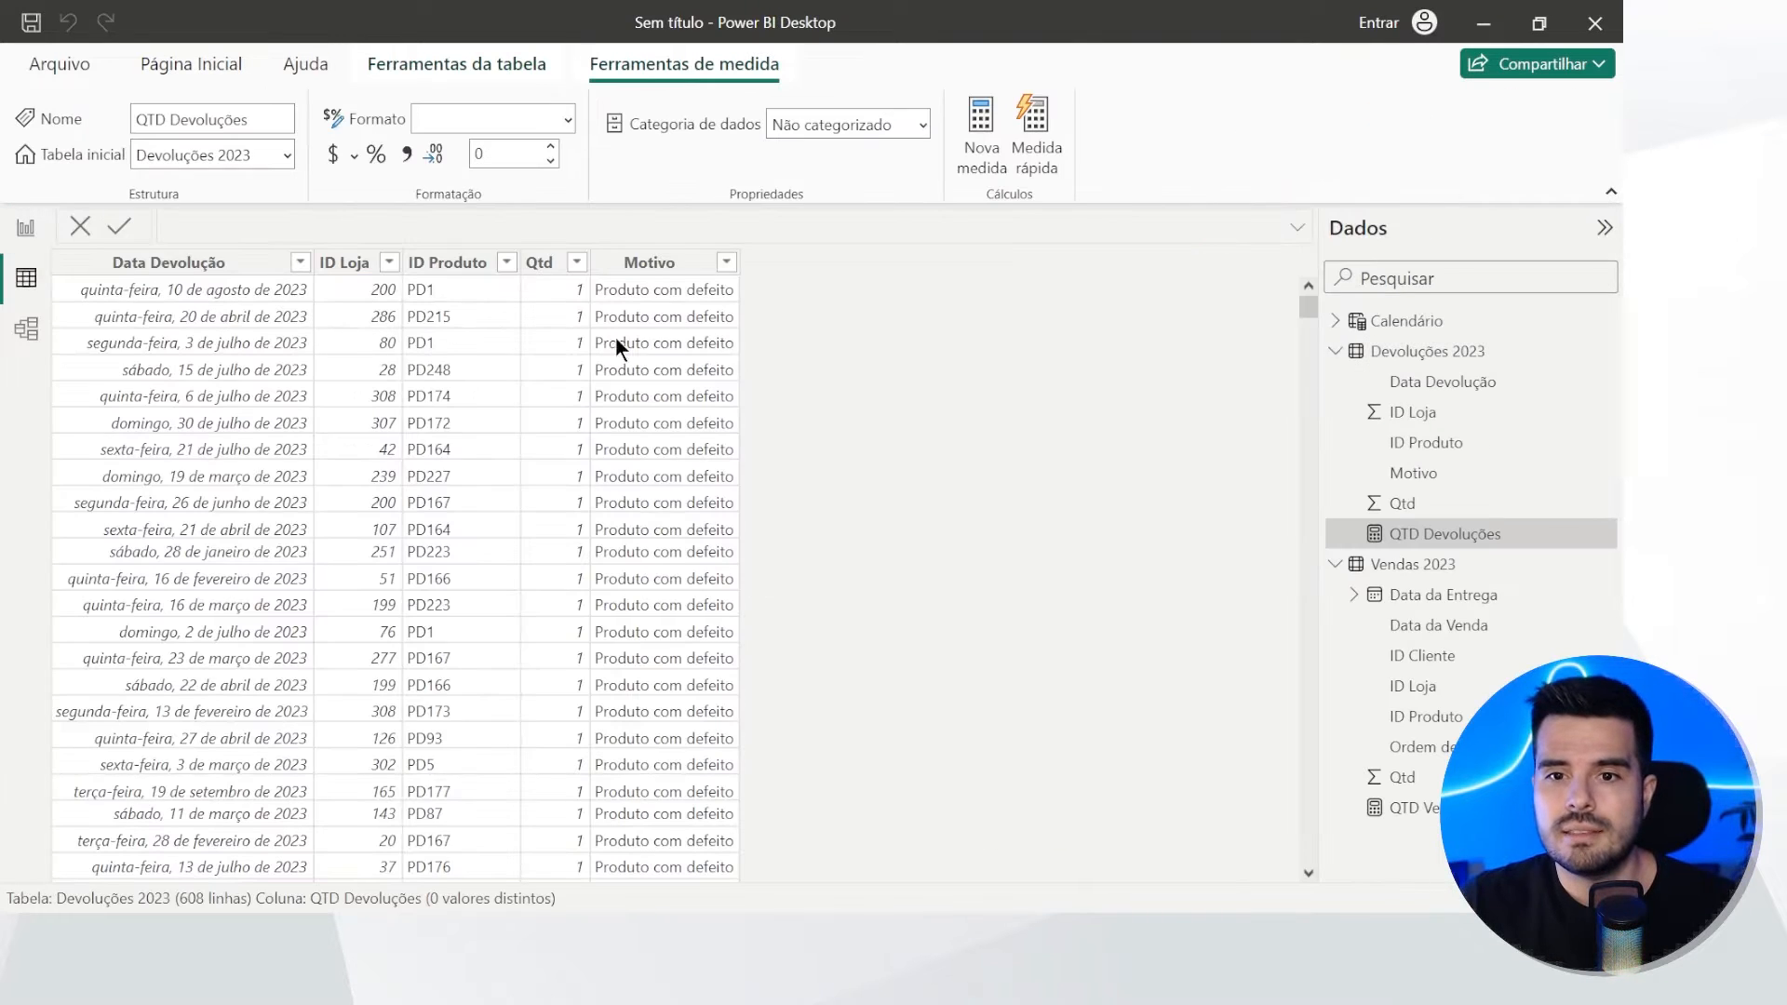
{"action": "left_click", "coordinate": [1410, 565]}
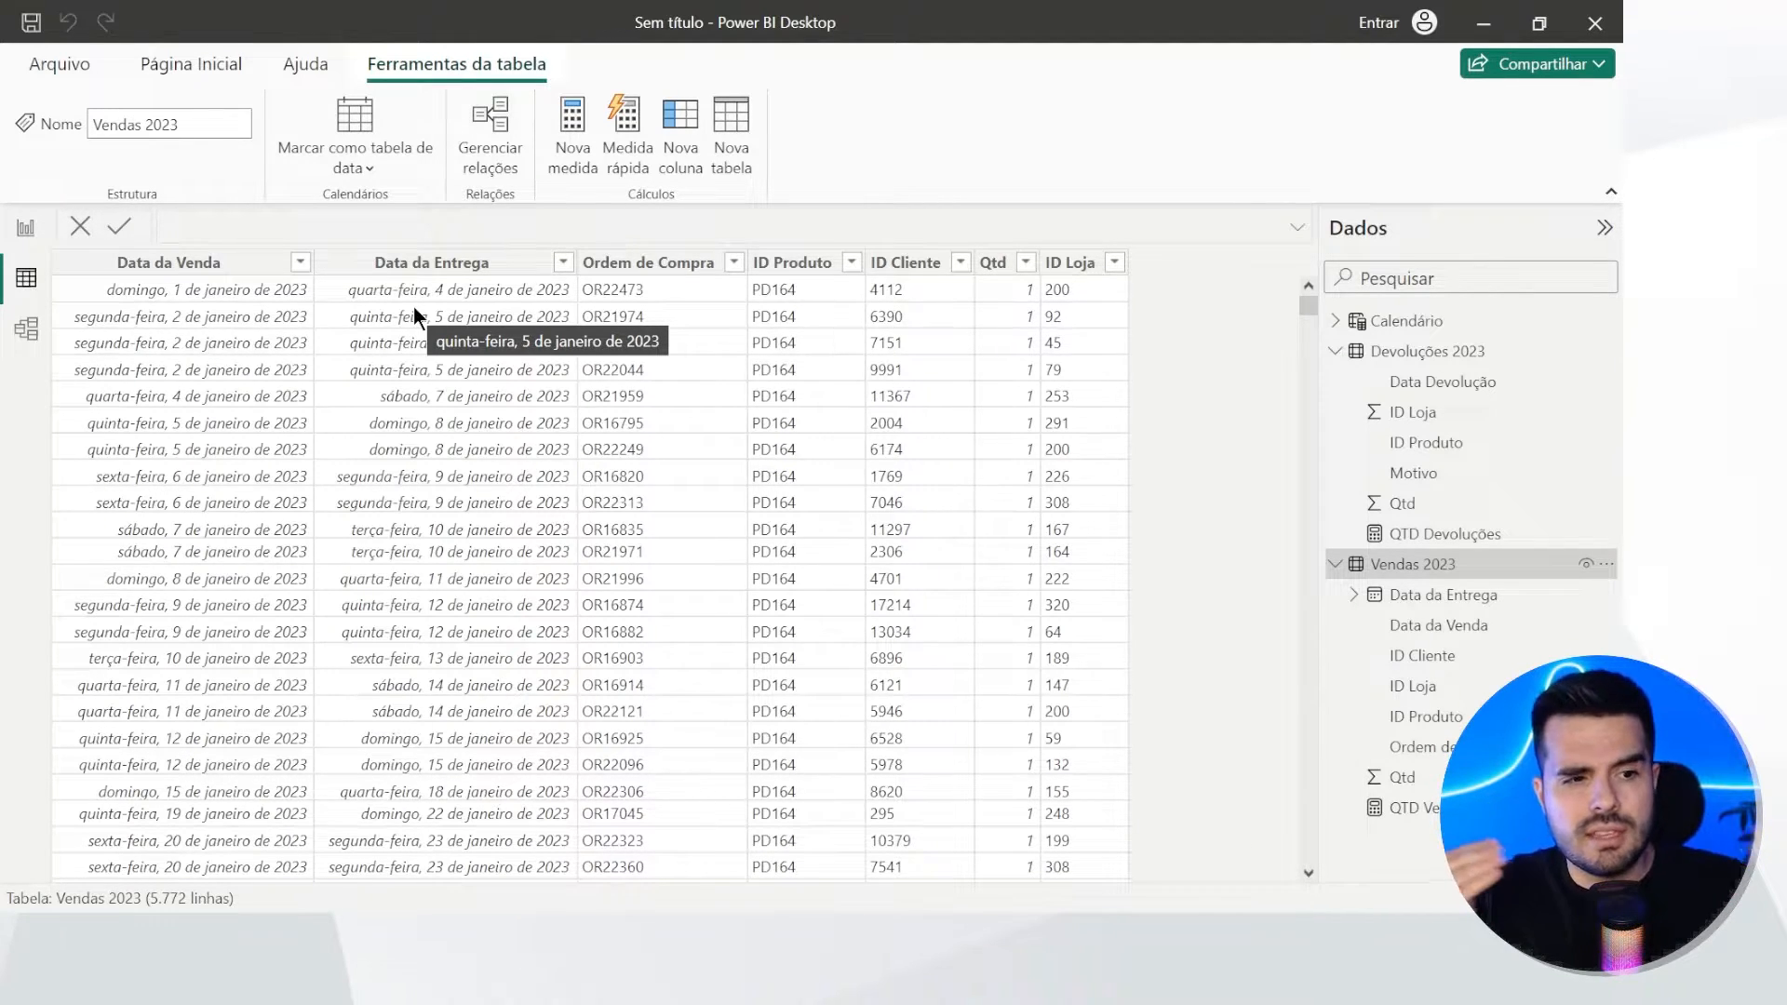
{"action": "left_click", "coordinate": [23, 229]}
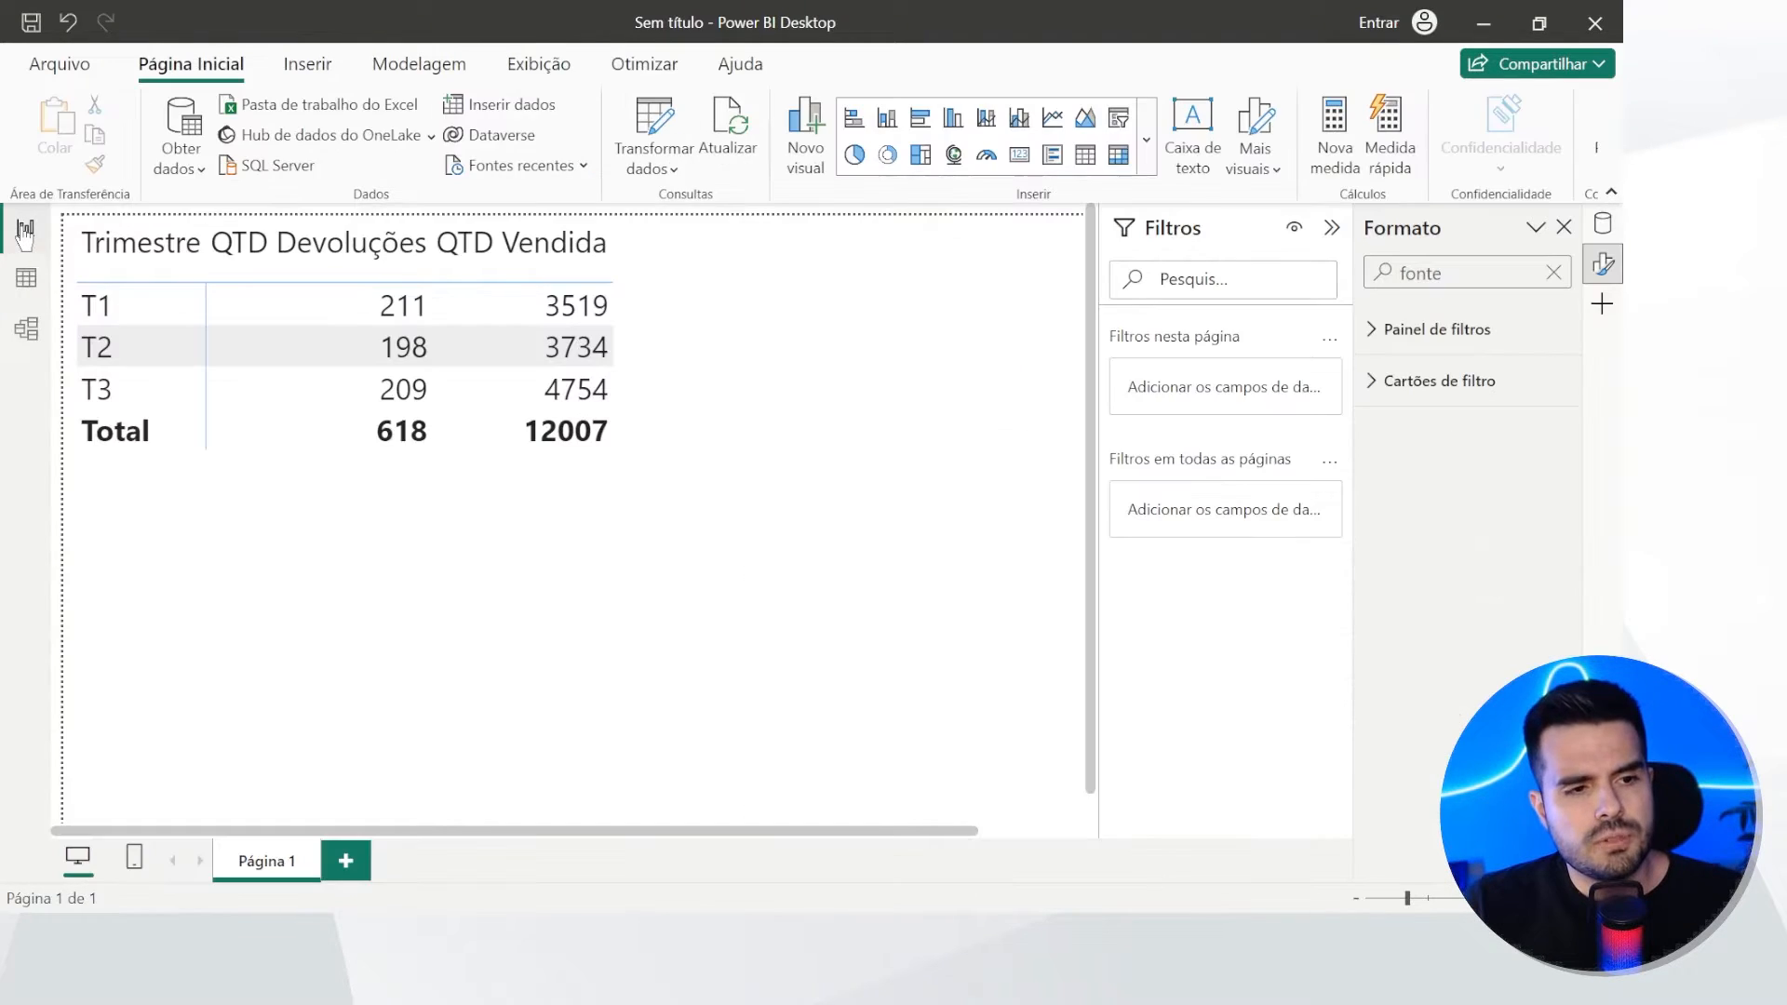
Step: Create a relationship in the model between Date in Calendário and Data da Entrega in Vendas 2023
{"action": "left_click", "coordinate": [28, 344]}
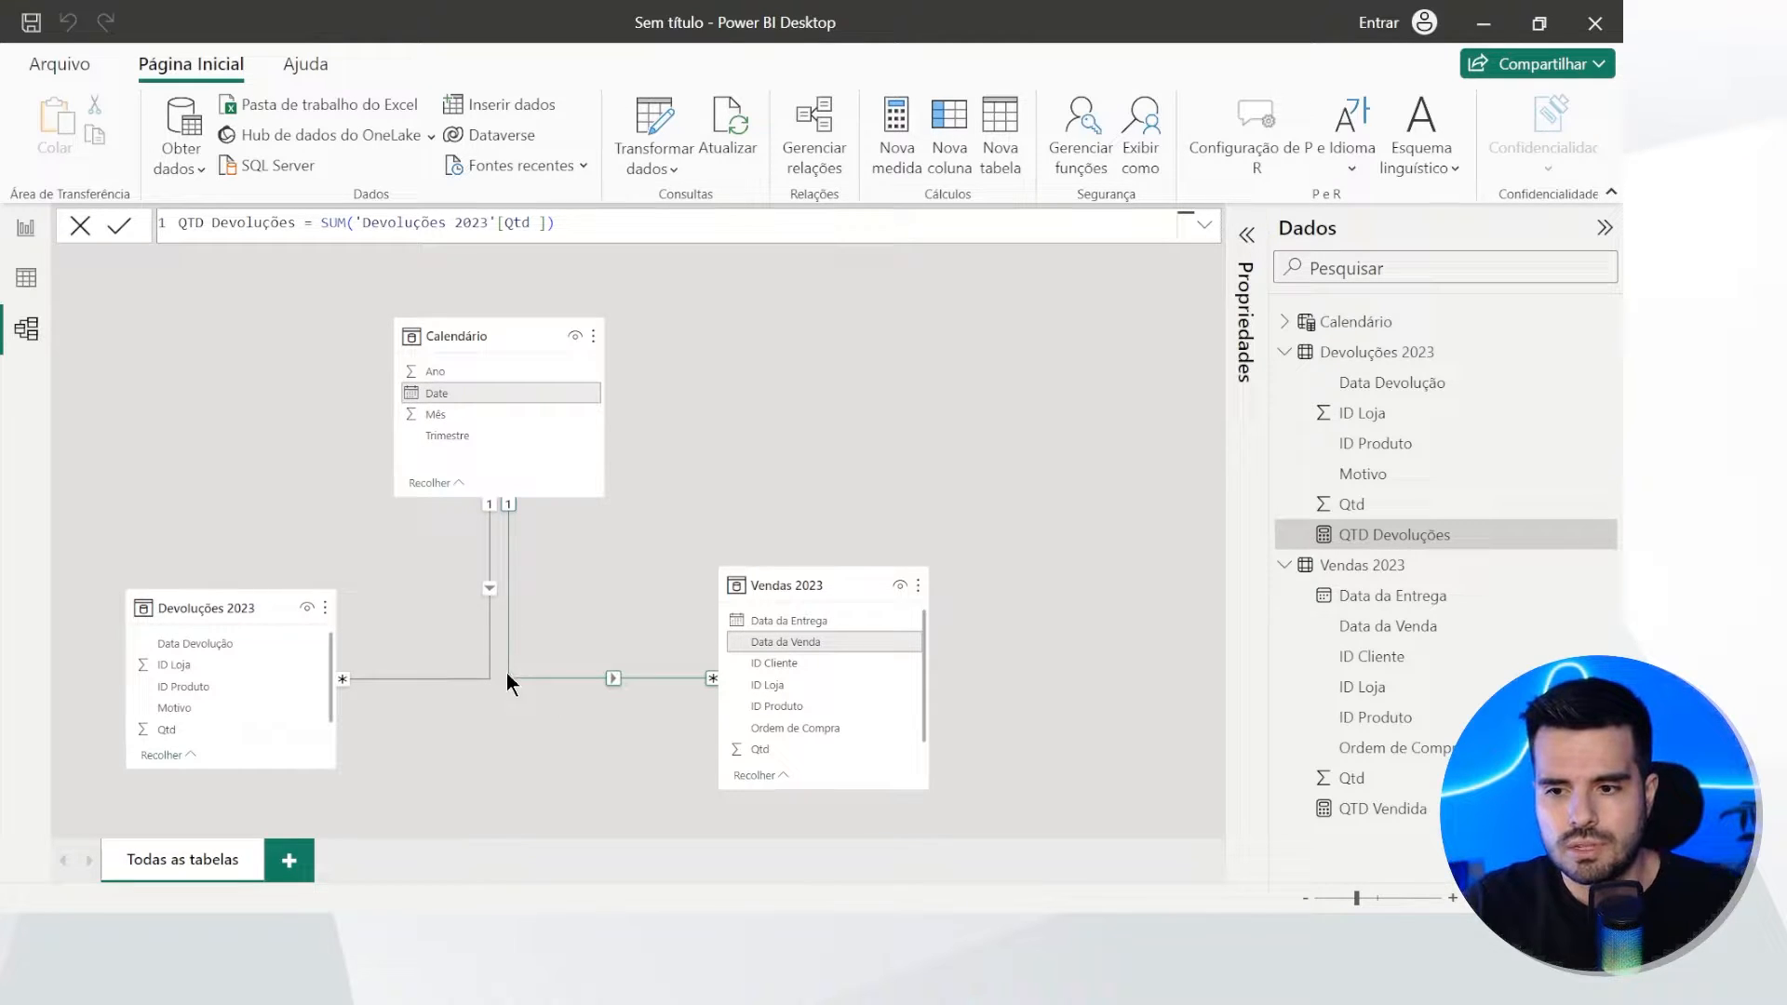
{"action": "scroll", "coordinate": [511, 672], "scroll_direction": "up", "scroll_amount": 2}
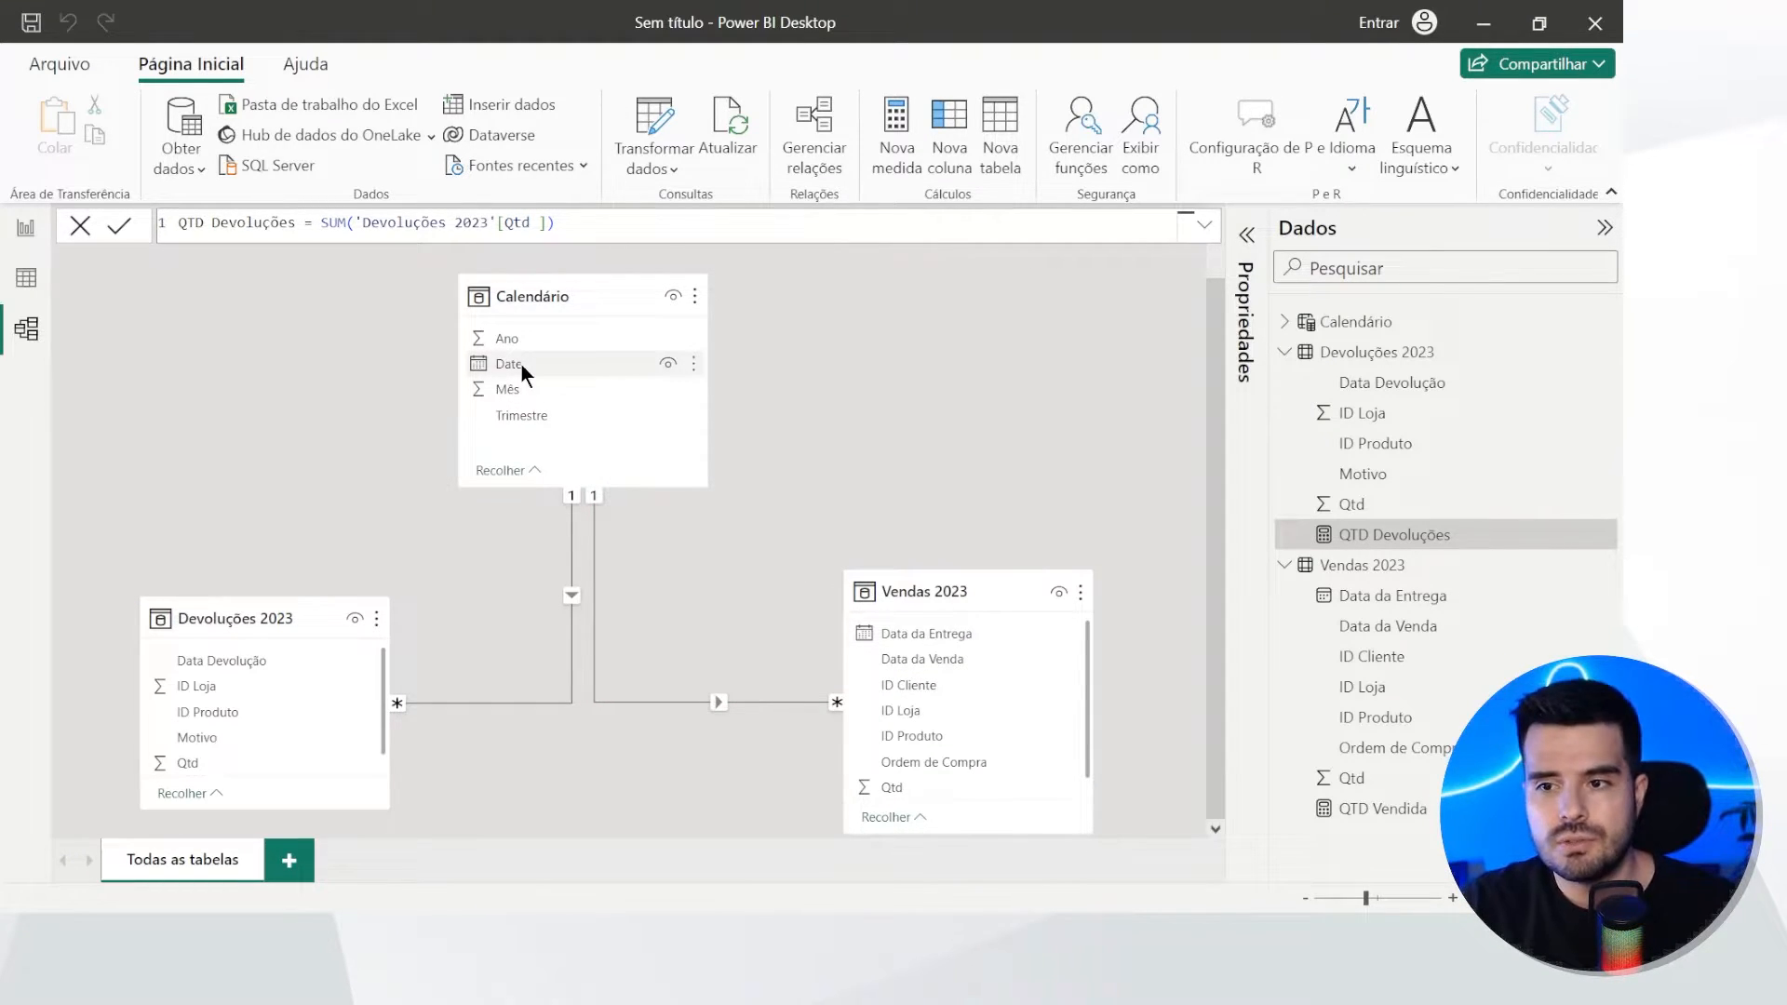
{"action": "left_click_drag", "start_coordinate": [521, 363], "coordinate": [920, 640]}
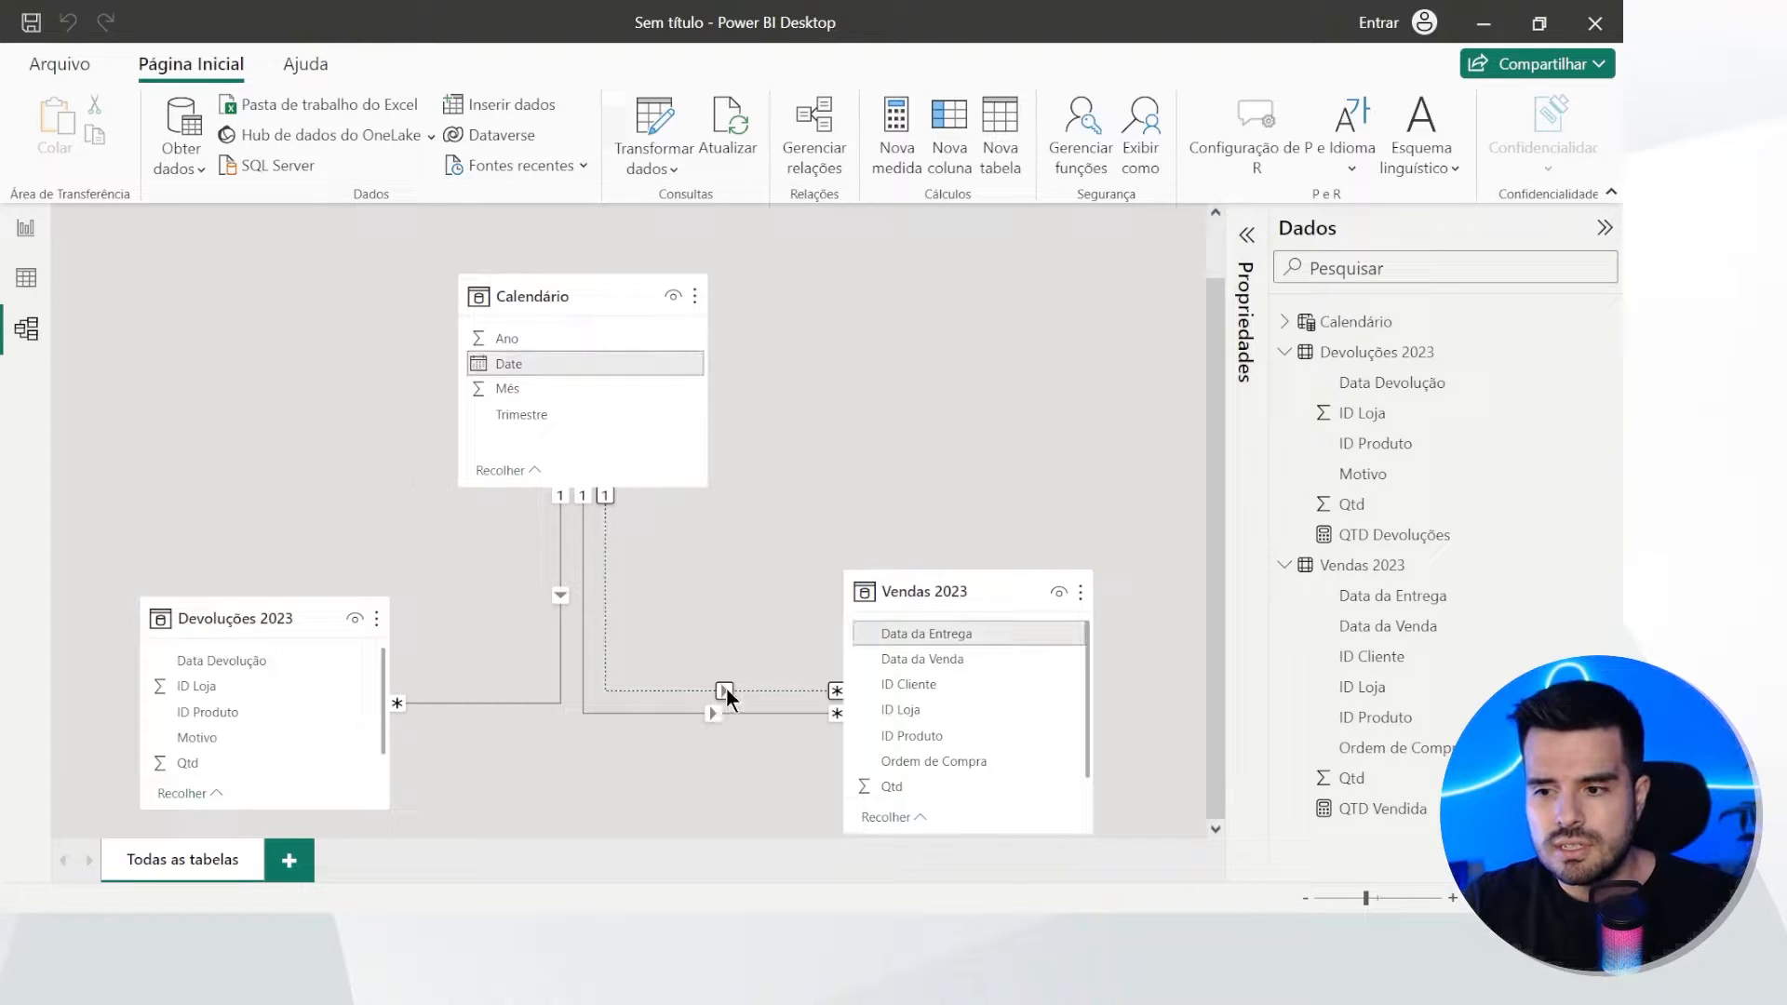
Step: Inspect the settings of the Data da Entrega relationship without changing them and return to the report page
{"action": "double_click", "coordinate": [726, 690]}
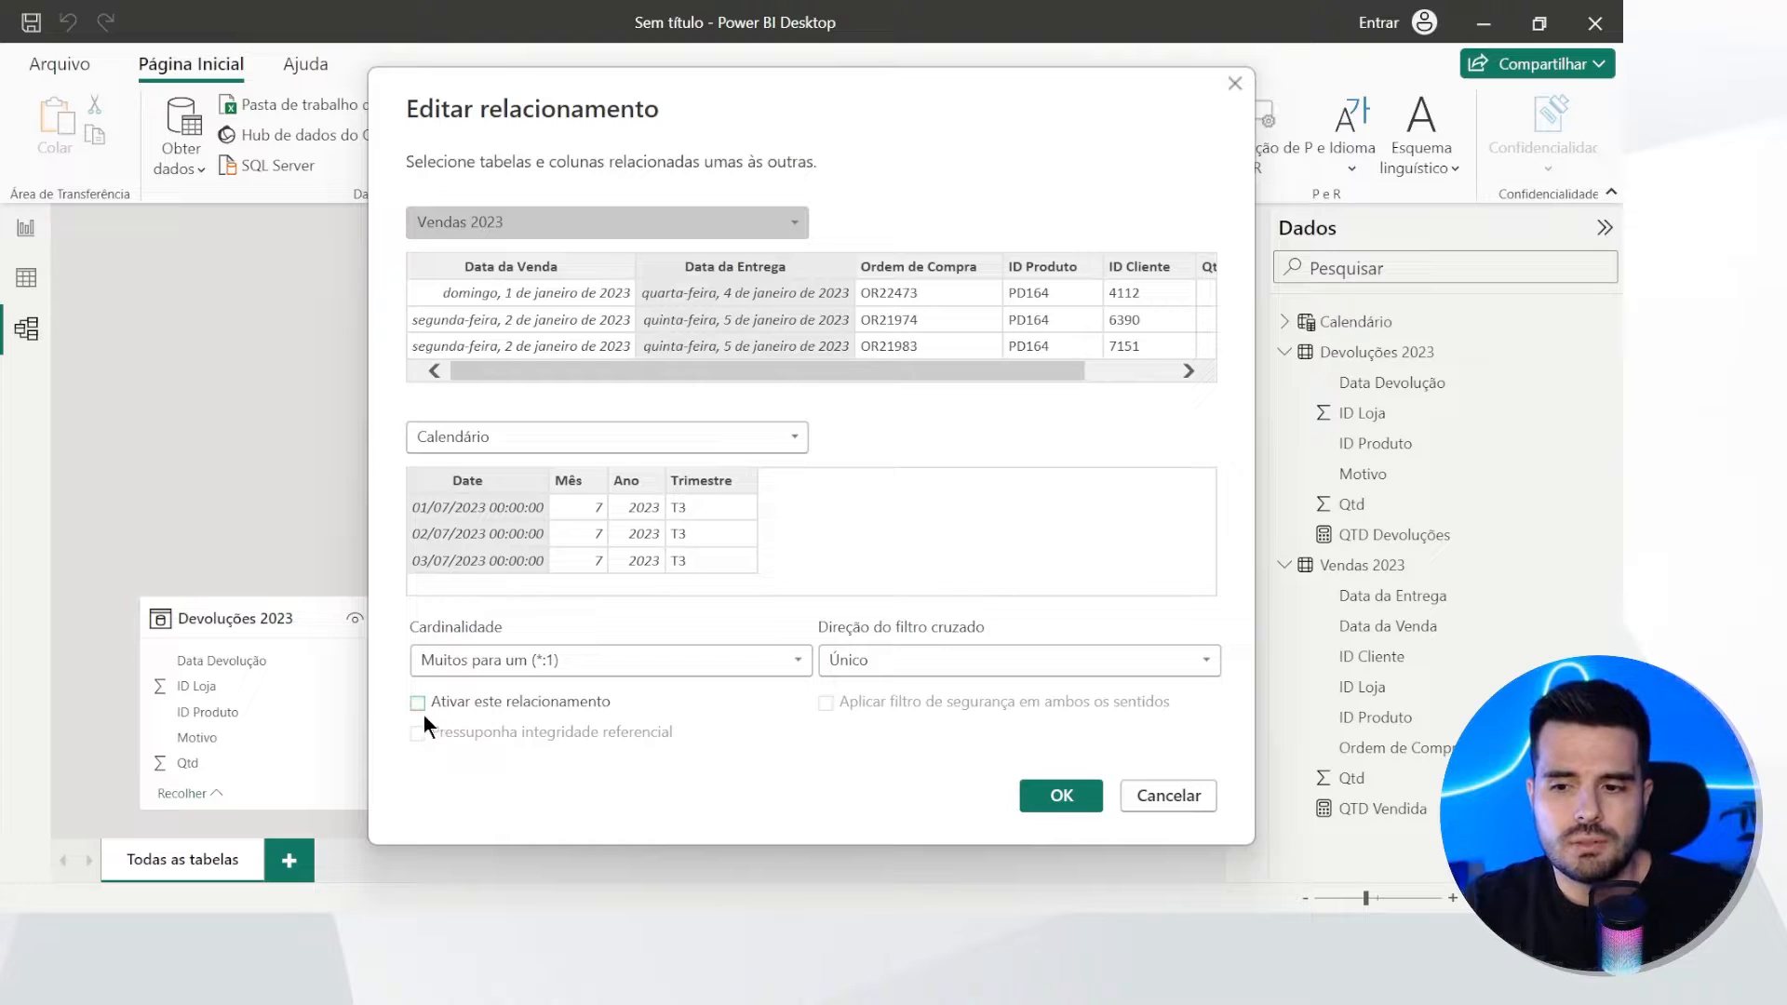
{"action": "left_click", "coordinate": [1163, 793]}
{"action": "left_click", "coordinate": [26, 228]}
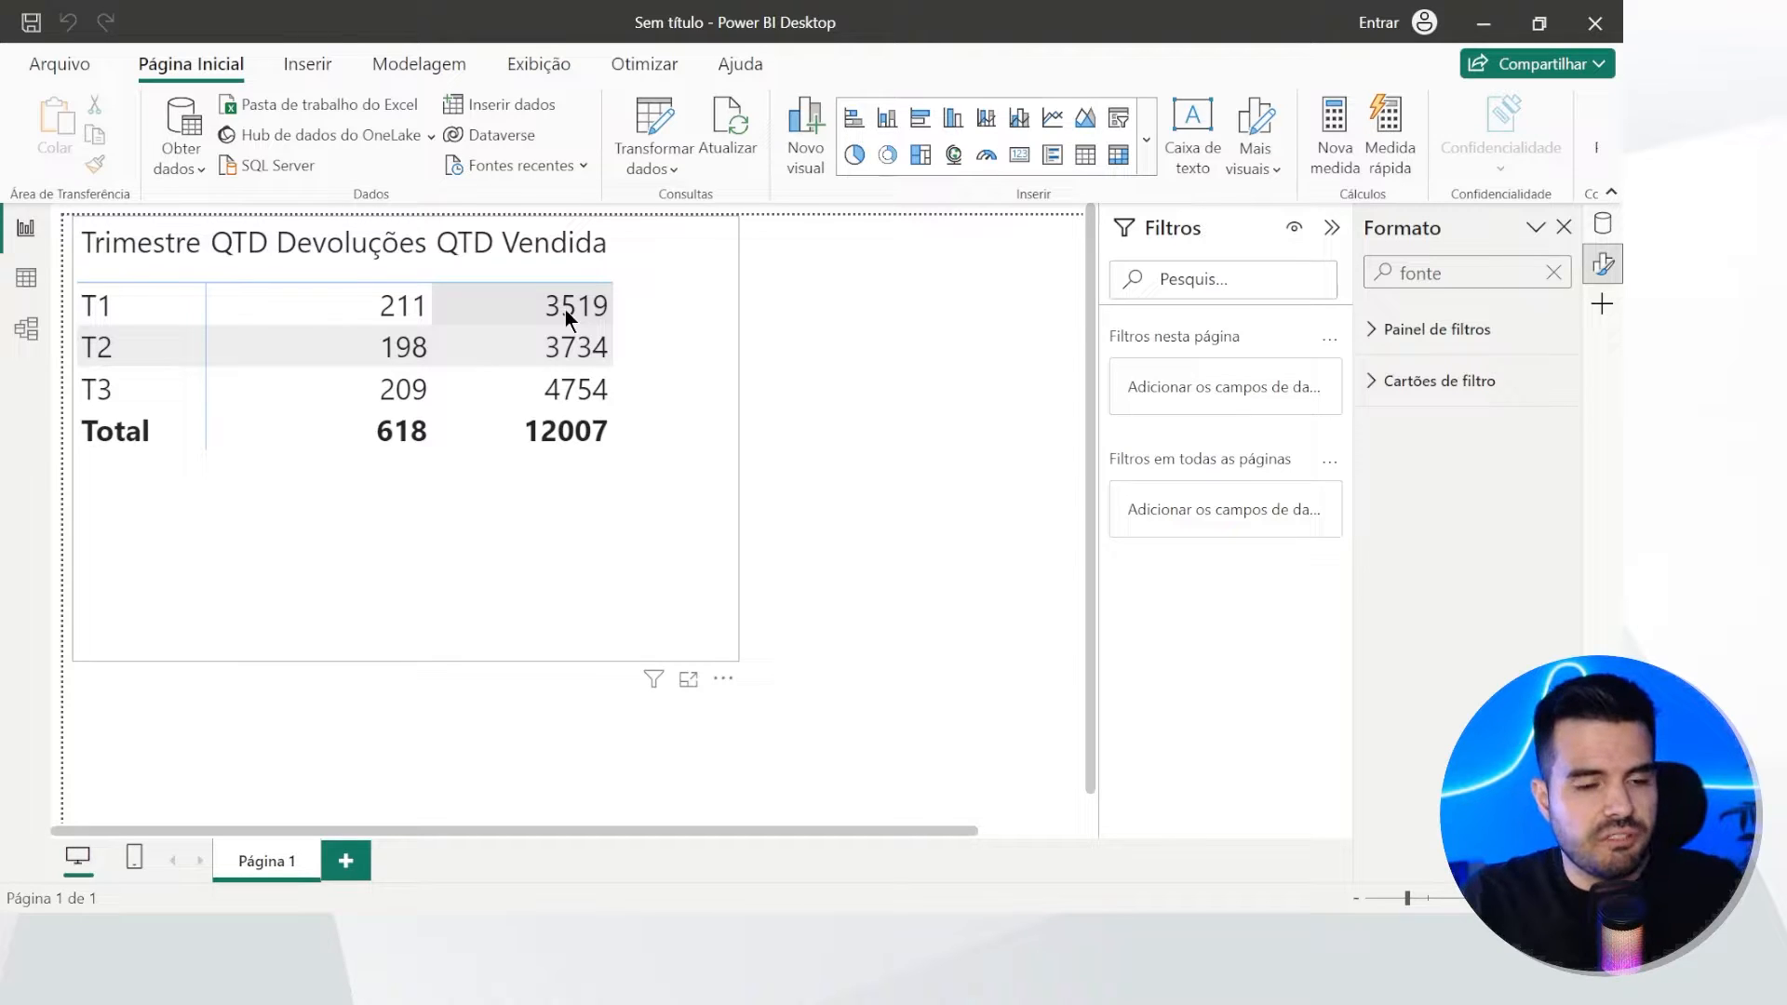
Step: Try to activate the Data da Entrega relationship between Vendas 2023 and Calendário
{"action": "left_click", "coordinate": [28, 333]}
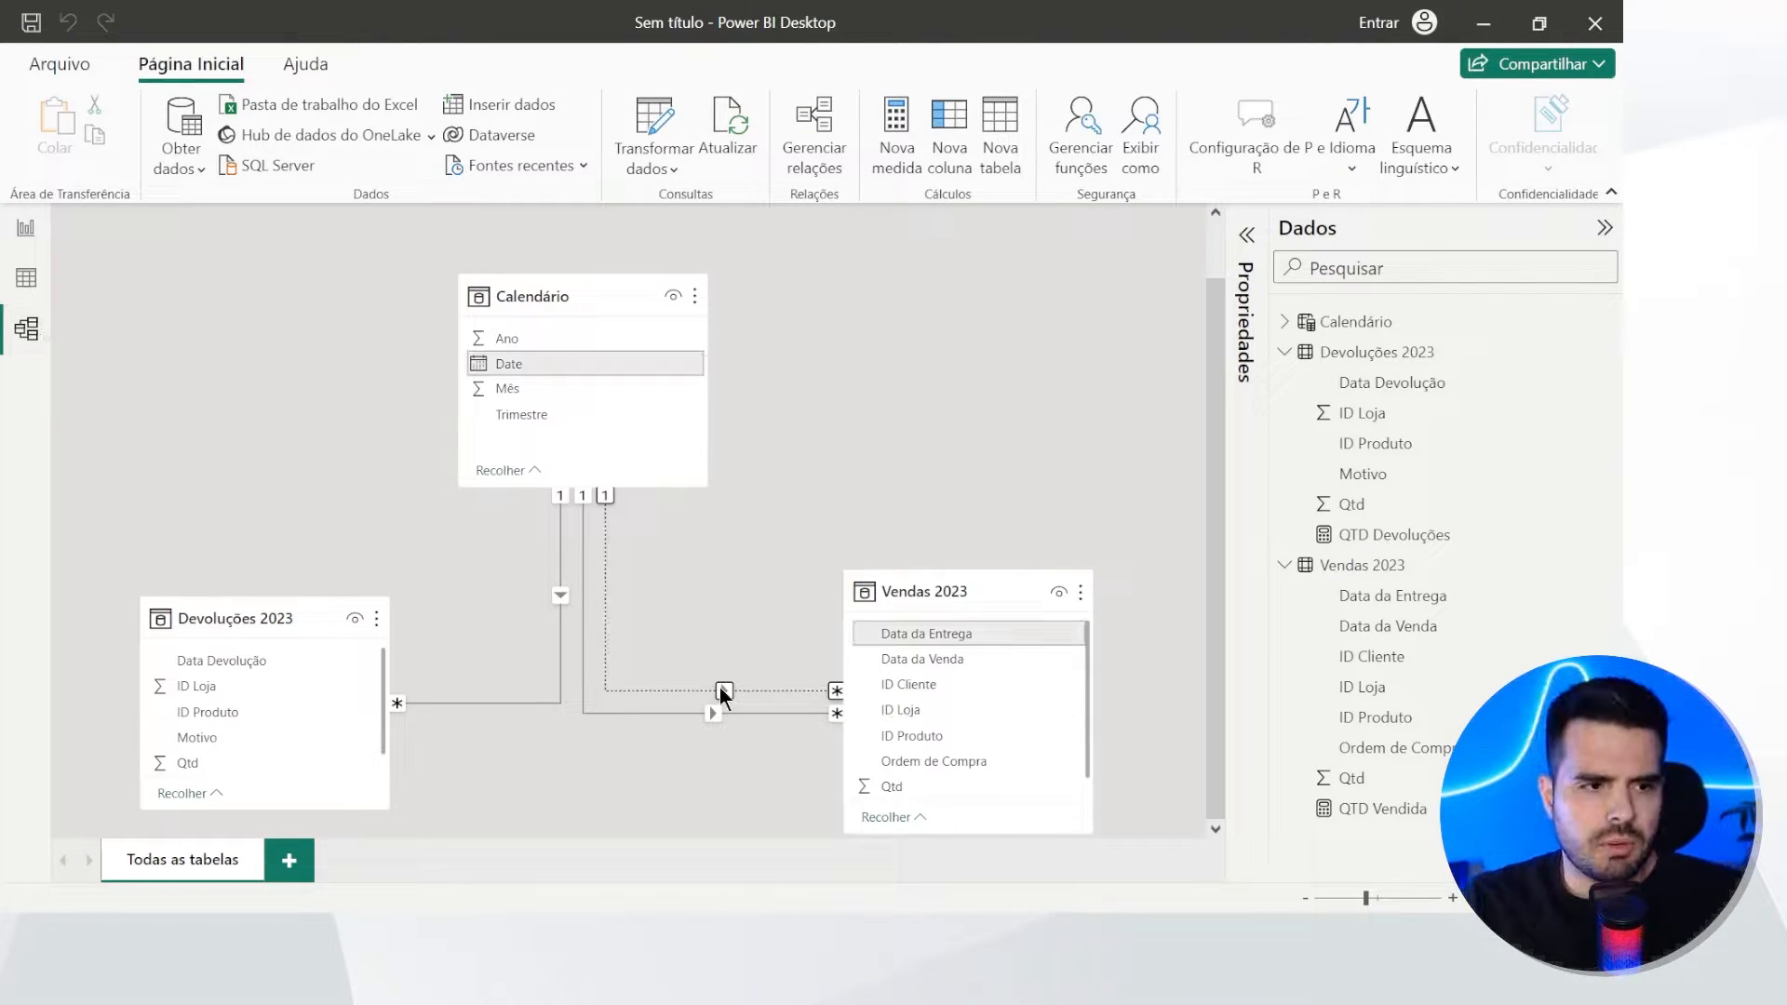
{"action": "double_click", "coordinate": [724, 690]}
{"action": "left_click", "coordinate": [419, 703]}
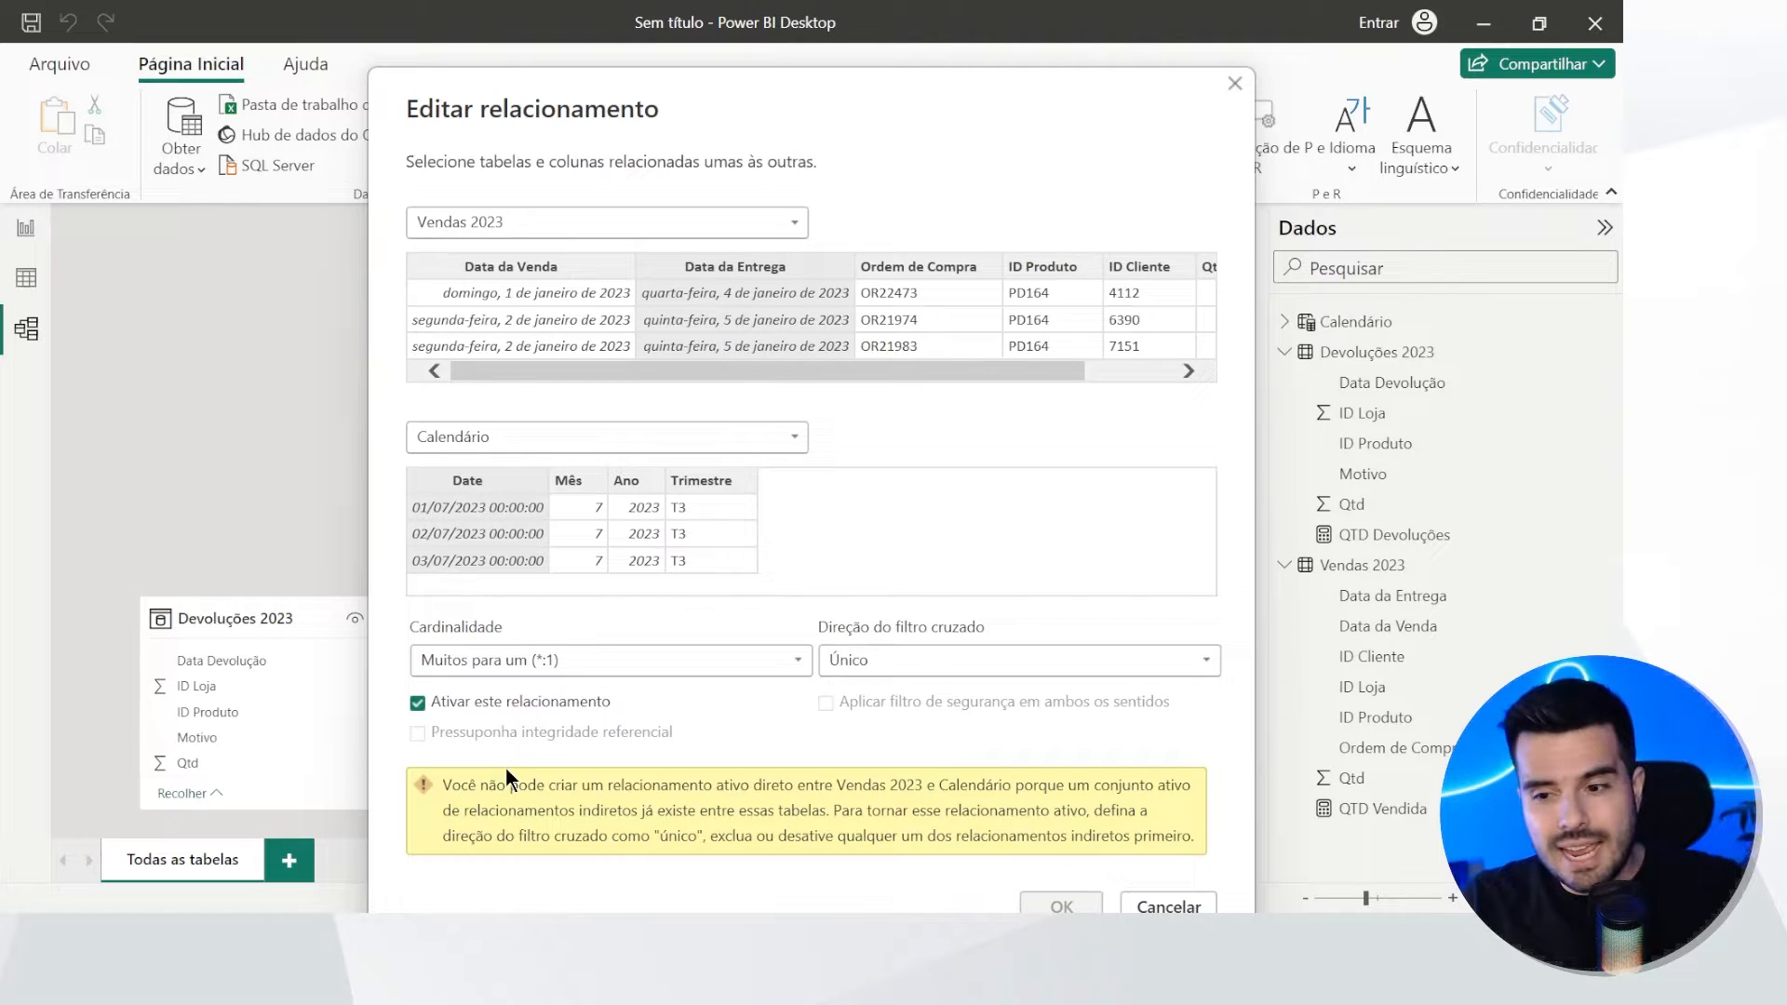
{"action": "left_click", "coordinate": [477, 702]}
{"action": "left_click", "coordinate": [1062, 907]}
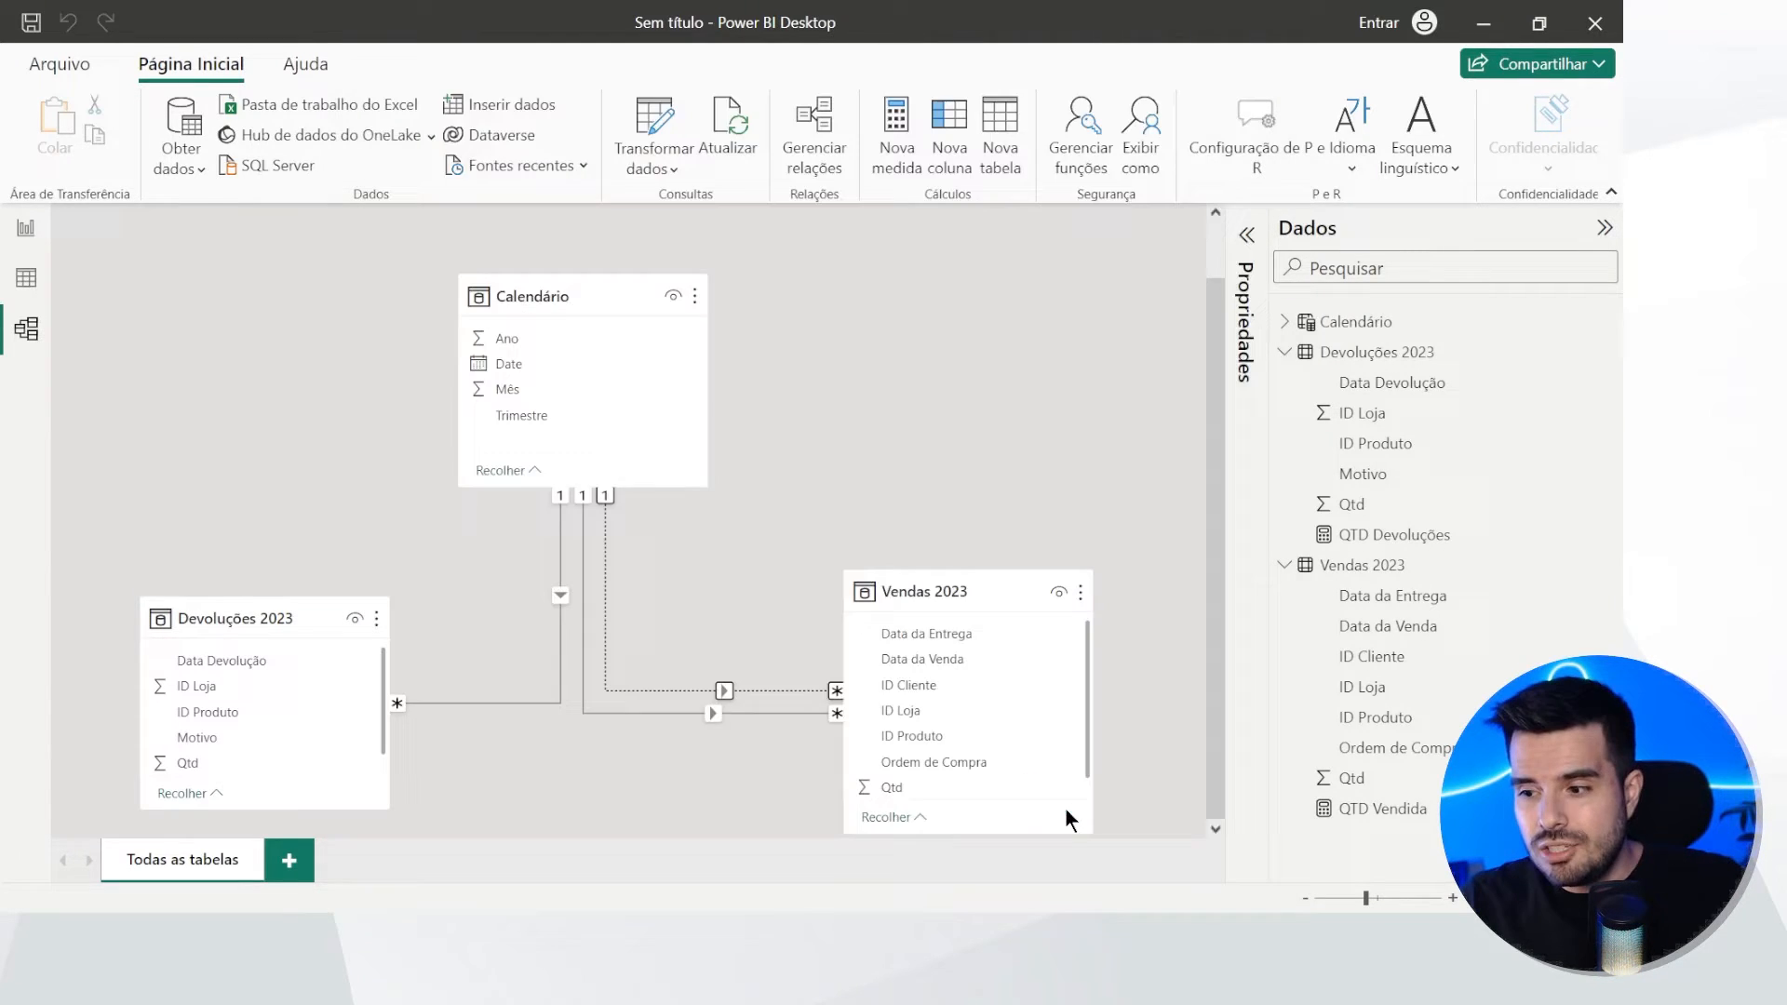
Step: Deactivate the Data da Venda relationship between Vendas 2023 and Calendário and activate the Data da Entrega one instead
{"action": "double_click", "coordinate": [706, 710]}
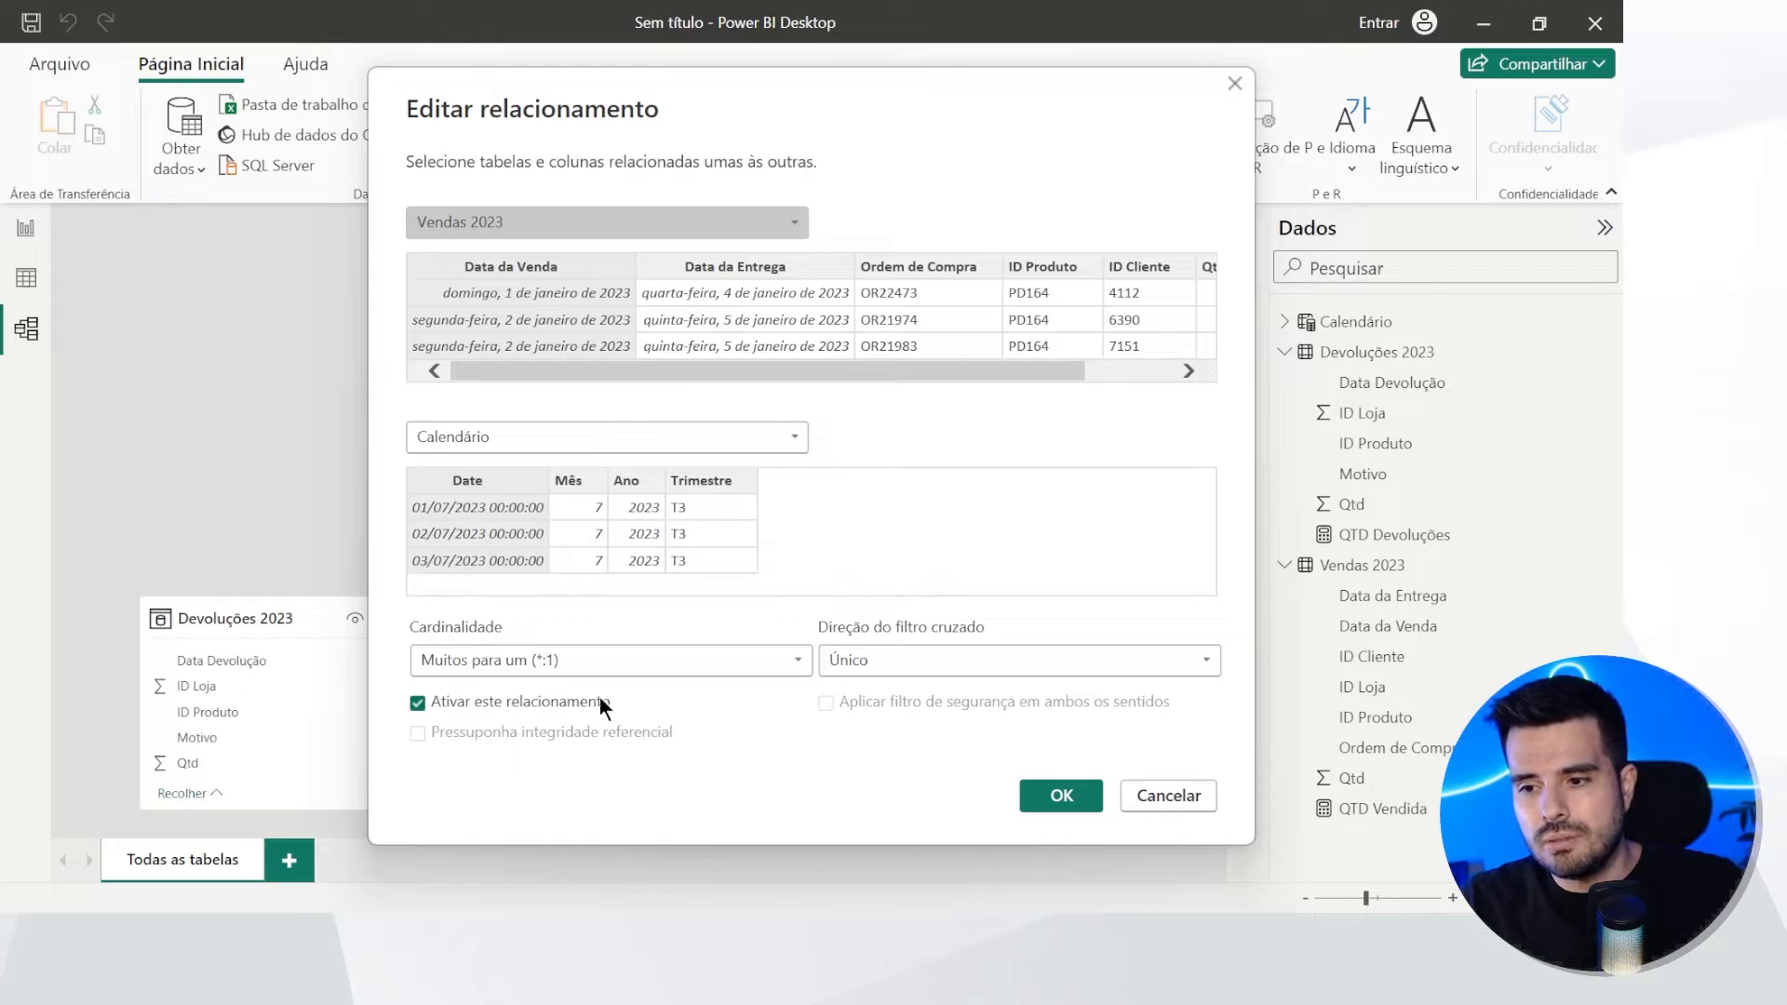
{"action": "left_click", "coordinate": [601, 705]}
{"action": "left_click", "coordinate": [1061, 906]}
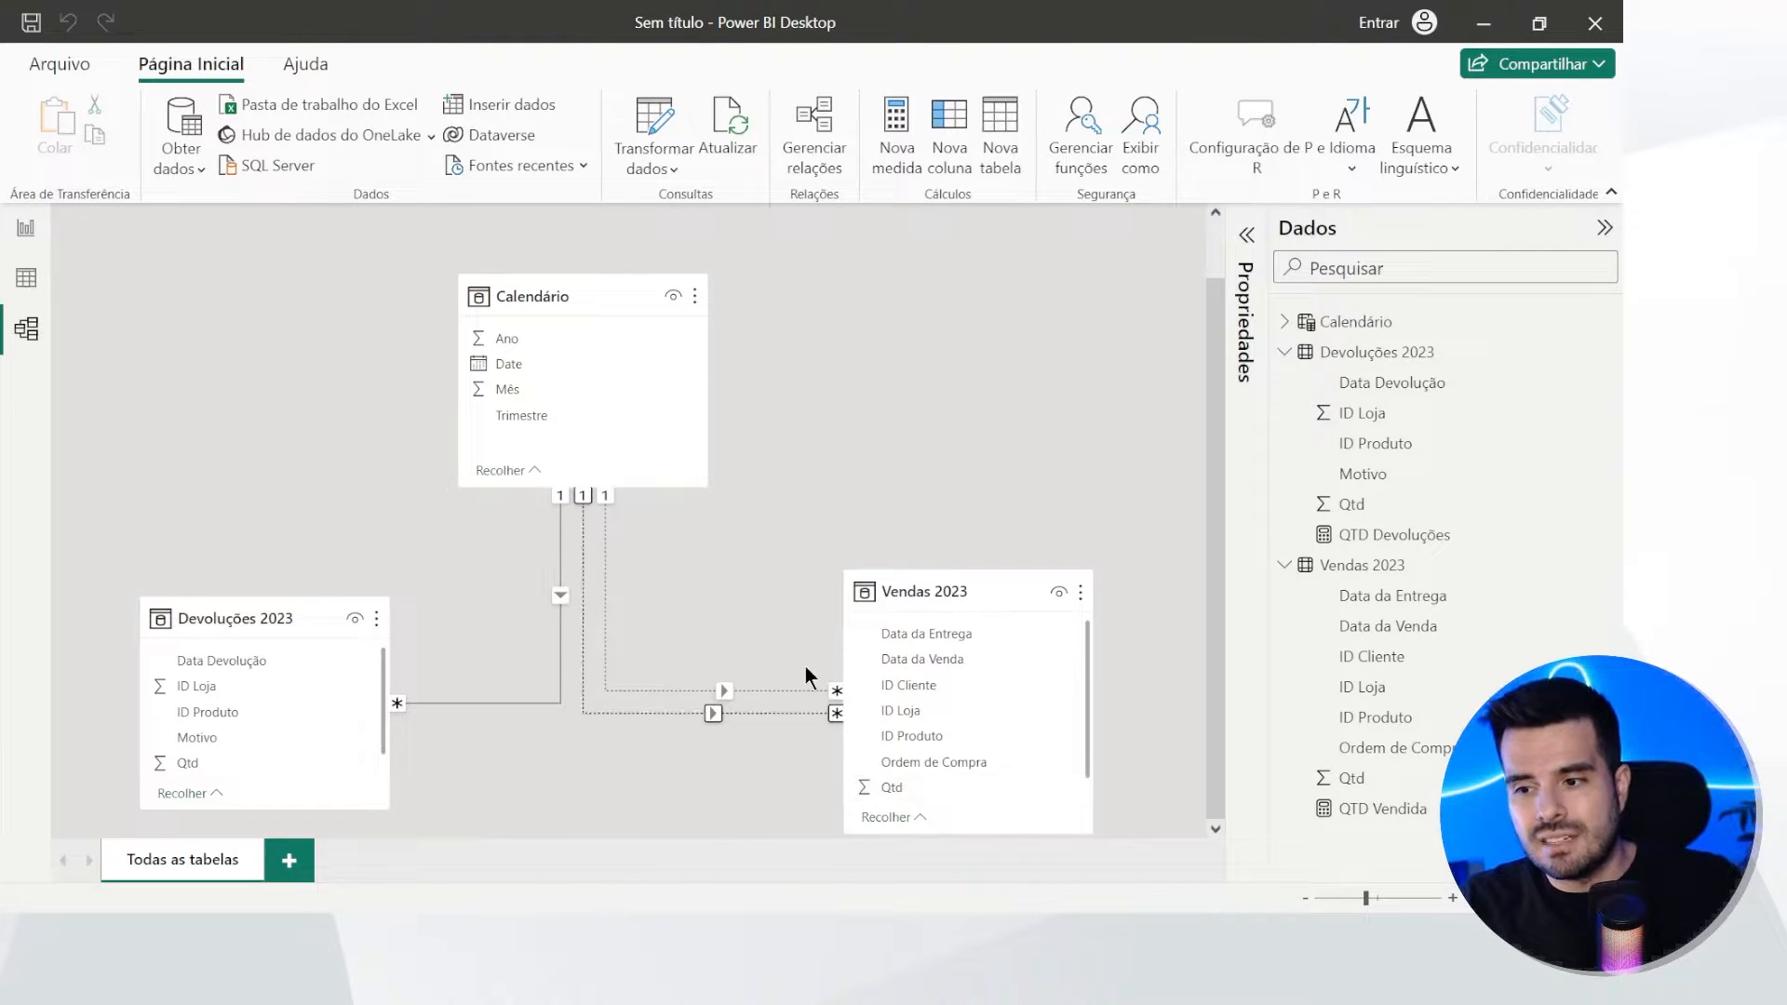
{"action": "double_click", "coordinate": [726, 691]}
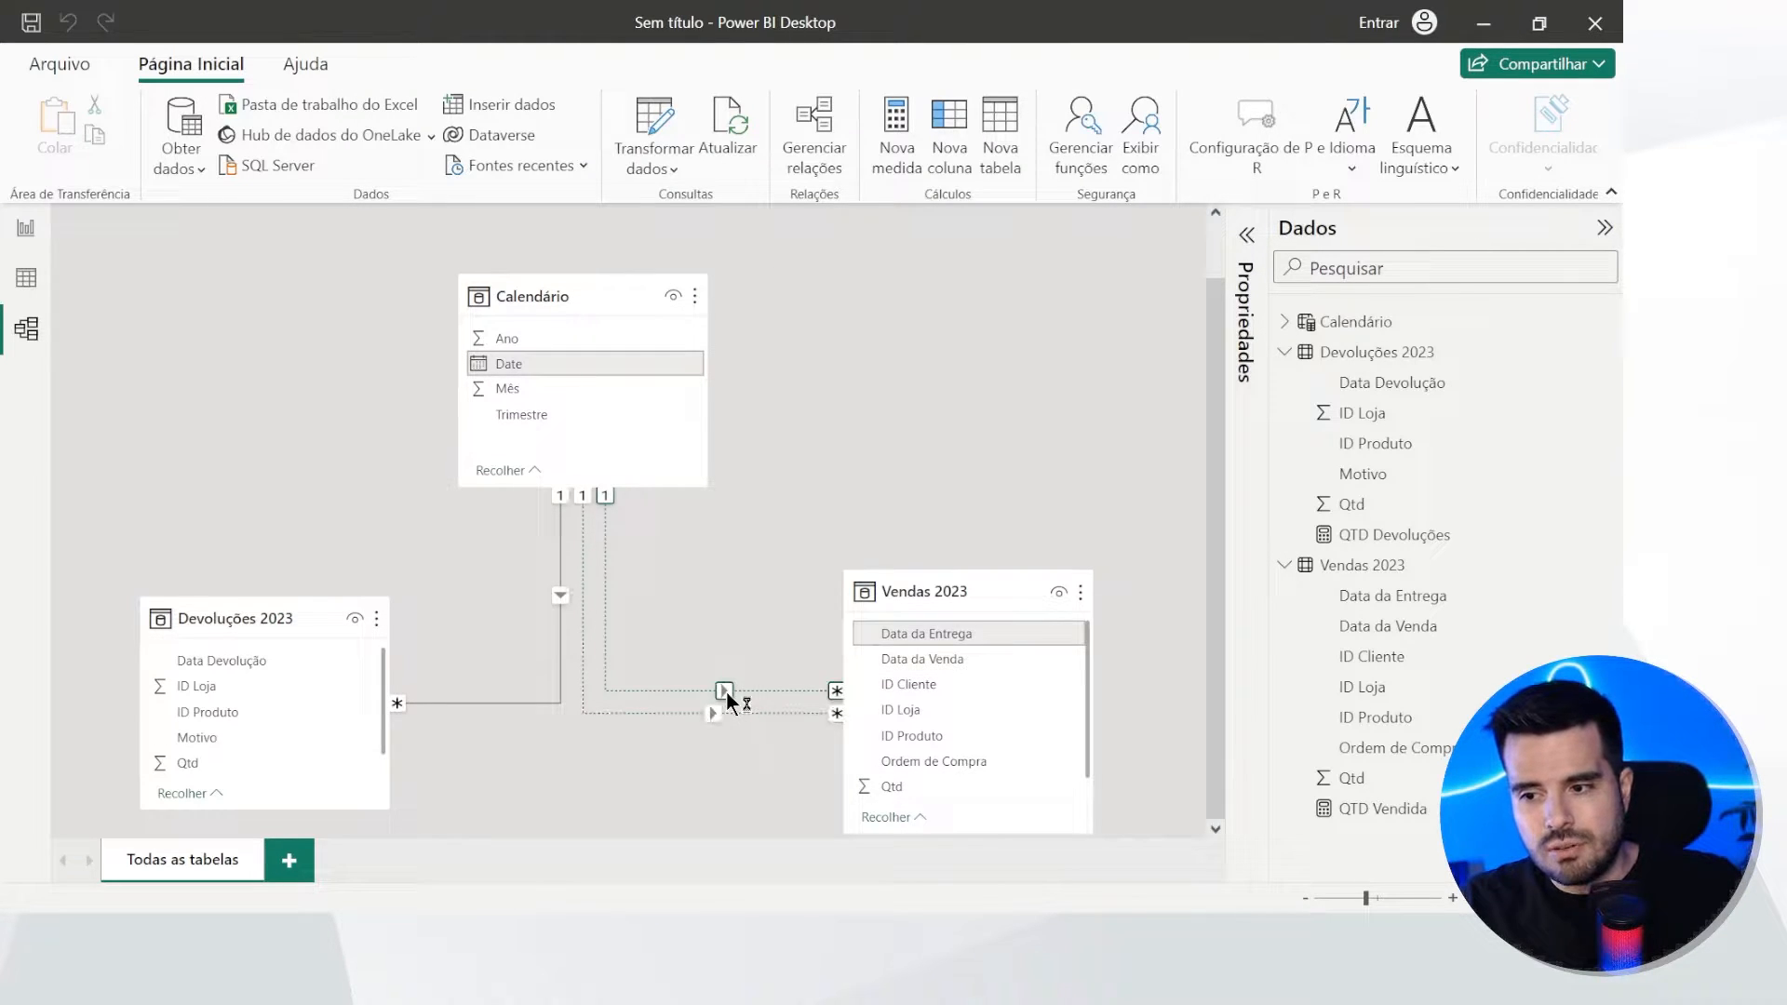
{"action": "left_click", "coordinate": [417, 702]}
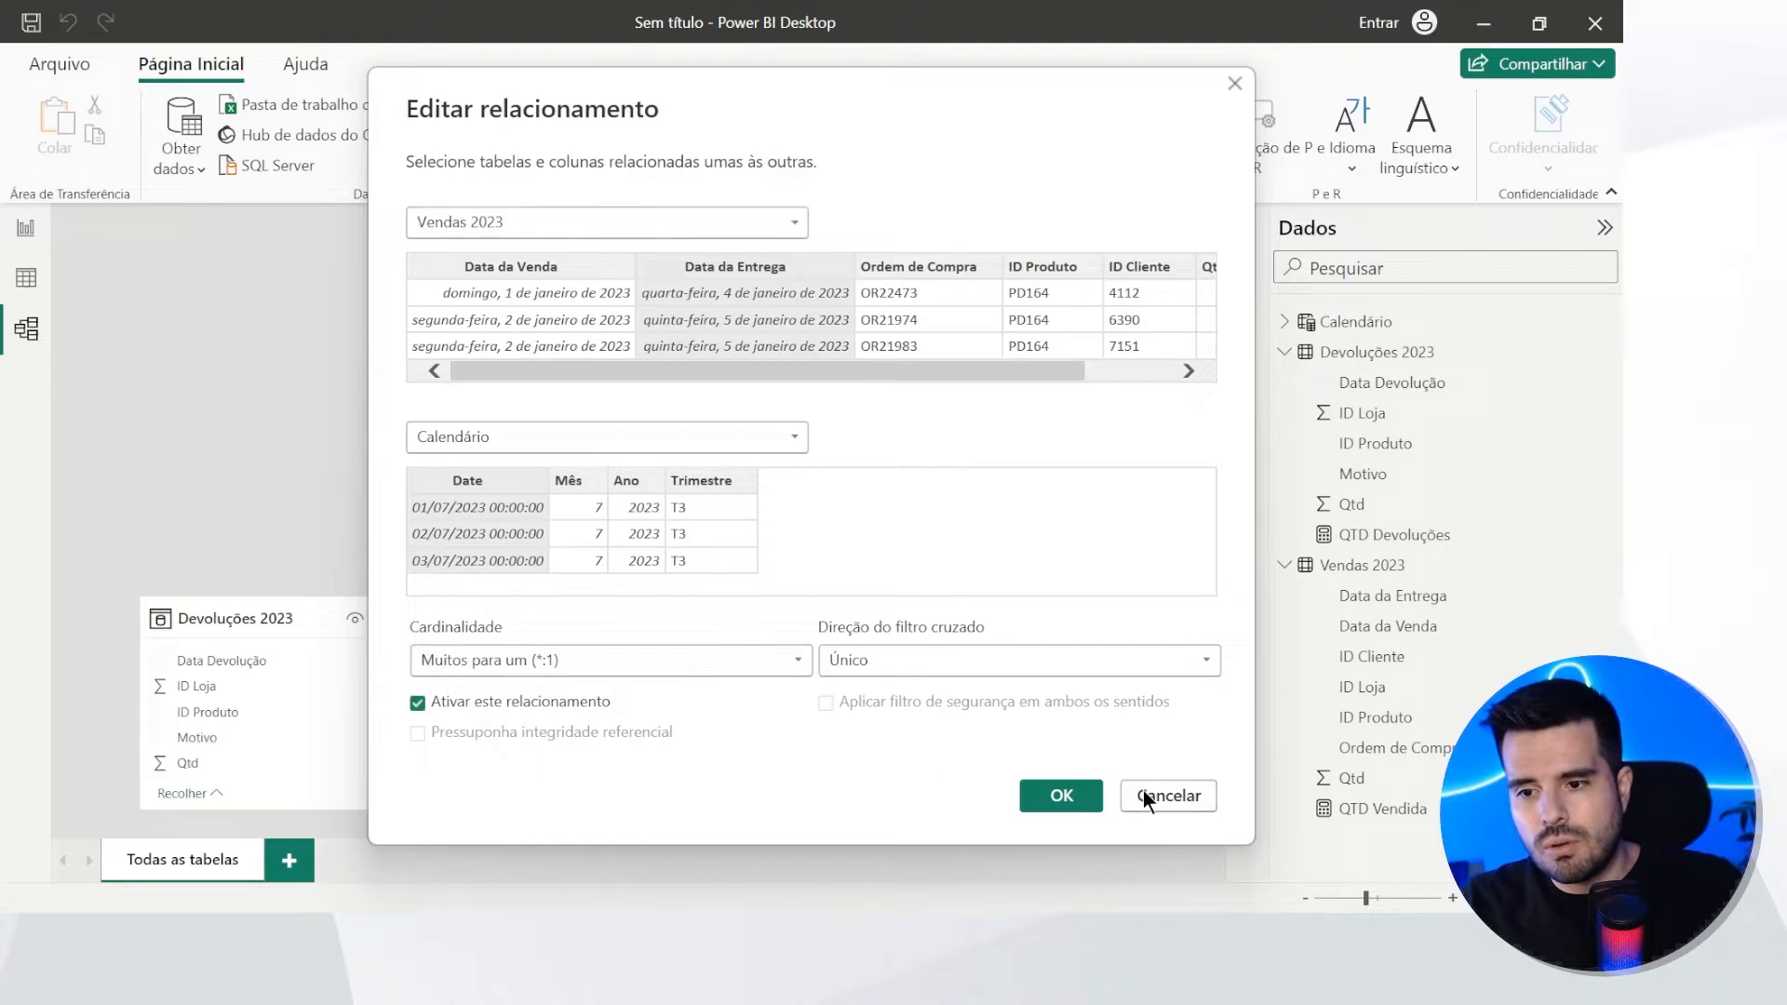
{"action": "left_click", "coordinate": [1059, 796]}
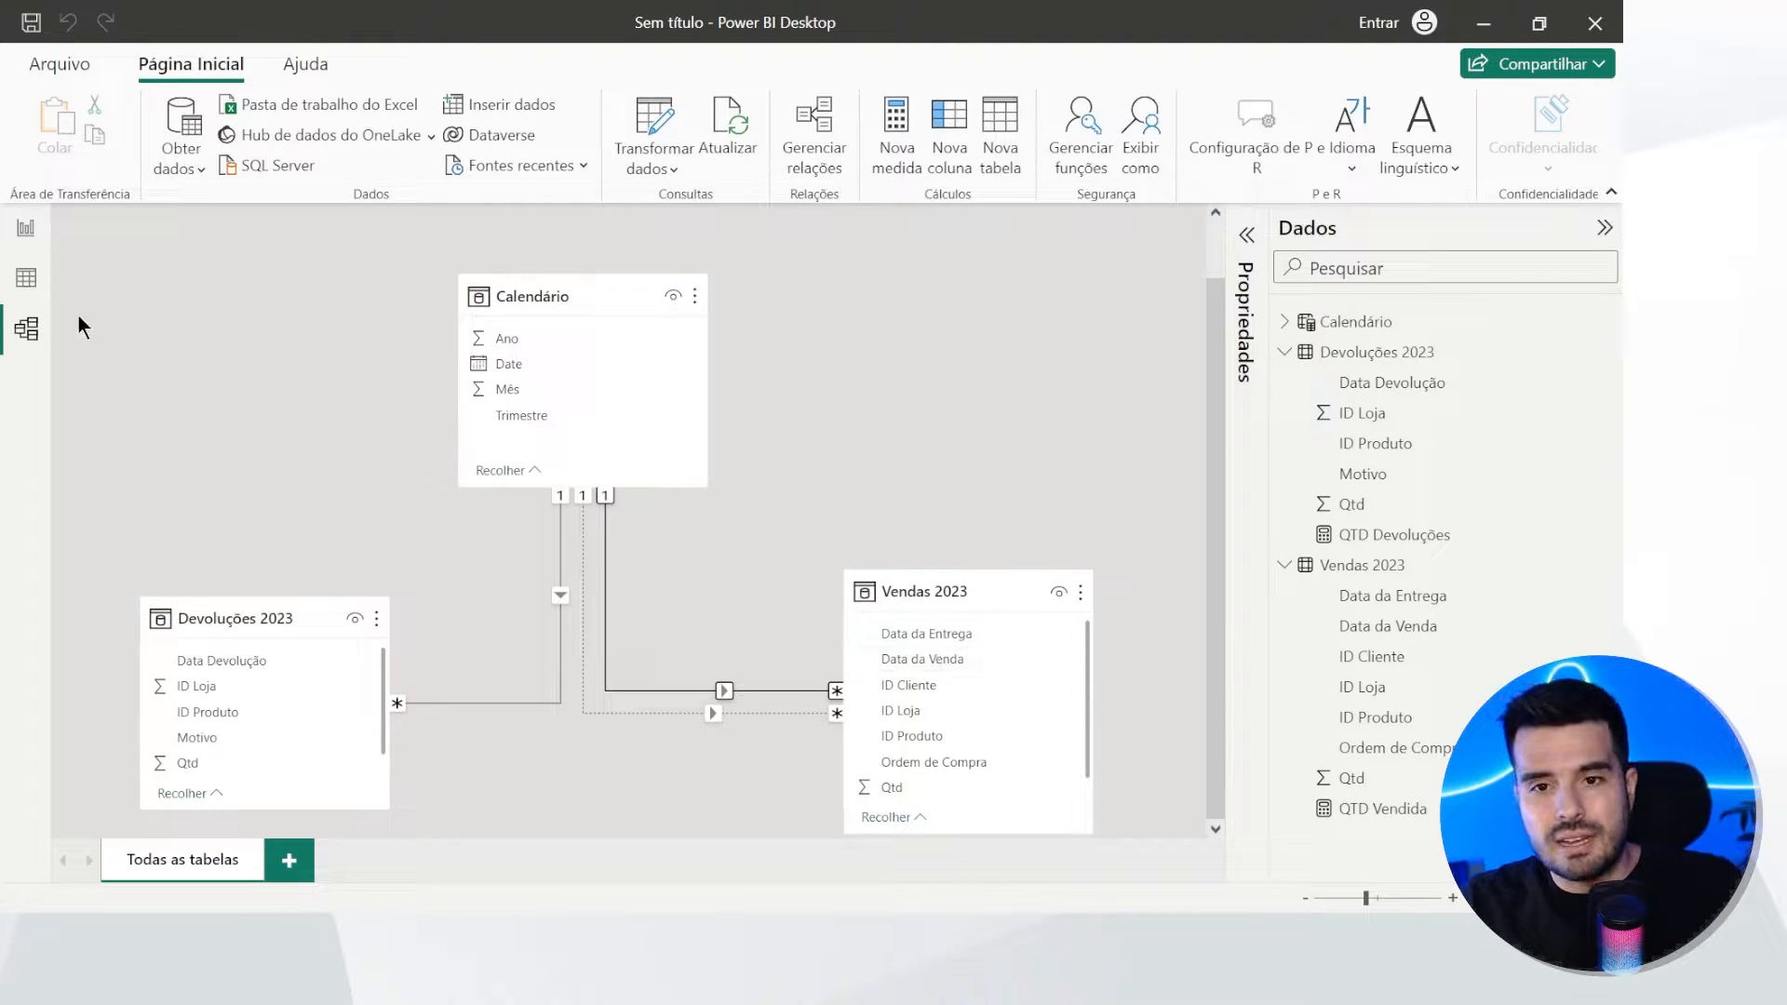
Step: Remove the QTD Devoluções measure from the values of the matrix on Página 1
{"action": "left_click", "coordinate": [26, 227]}
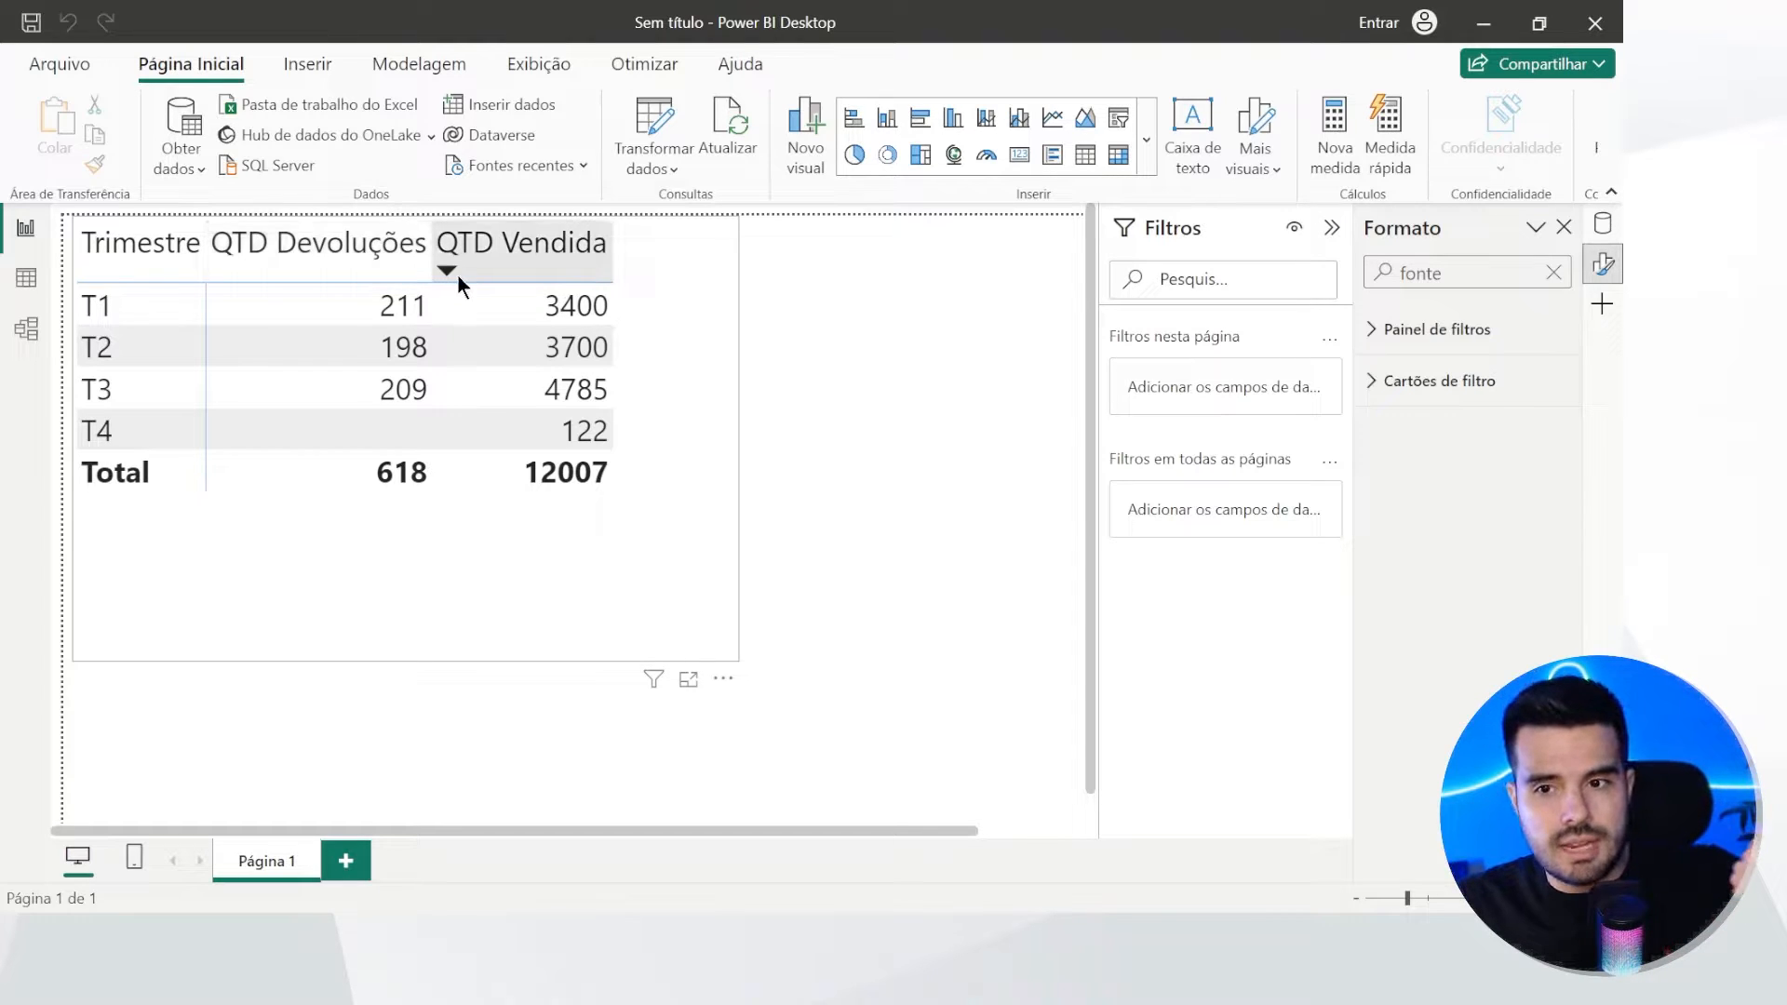
{"action": "left_click", "coordinate": [629, 506]}
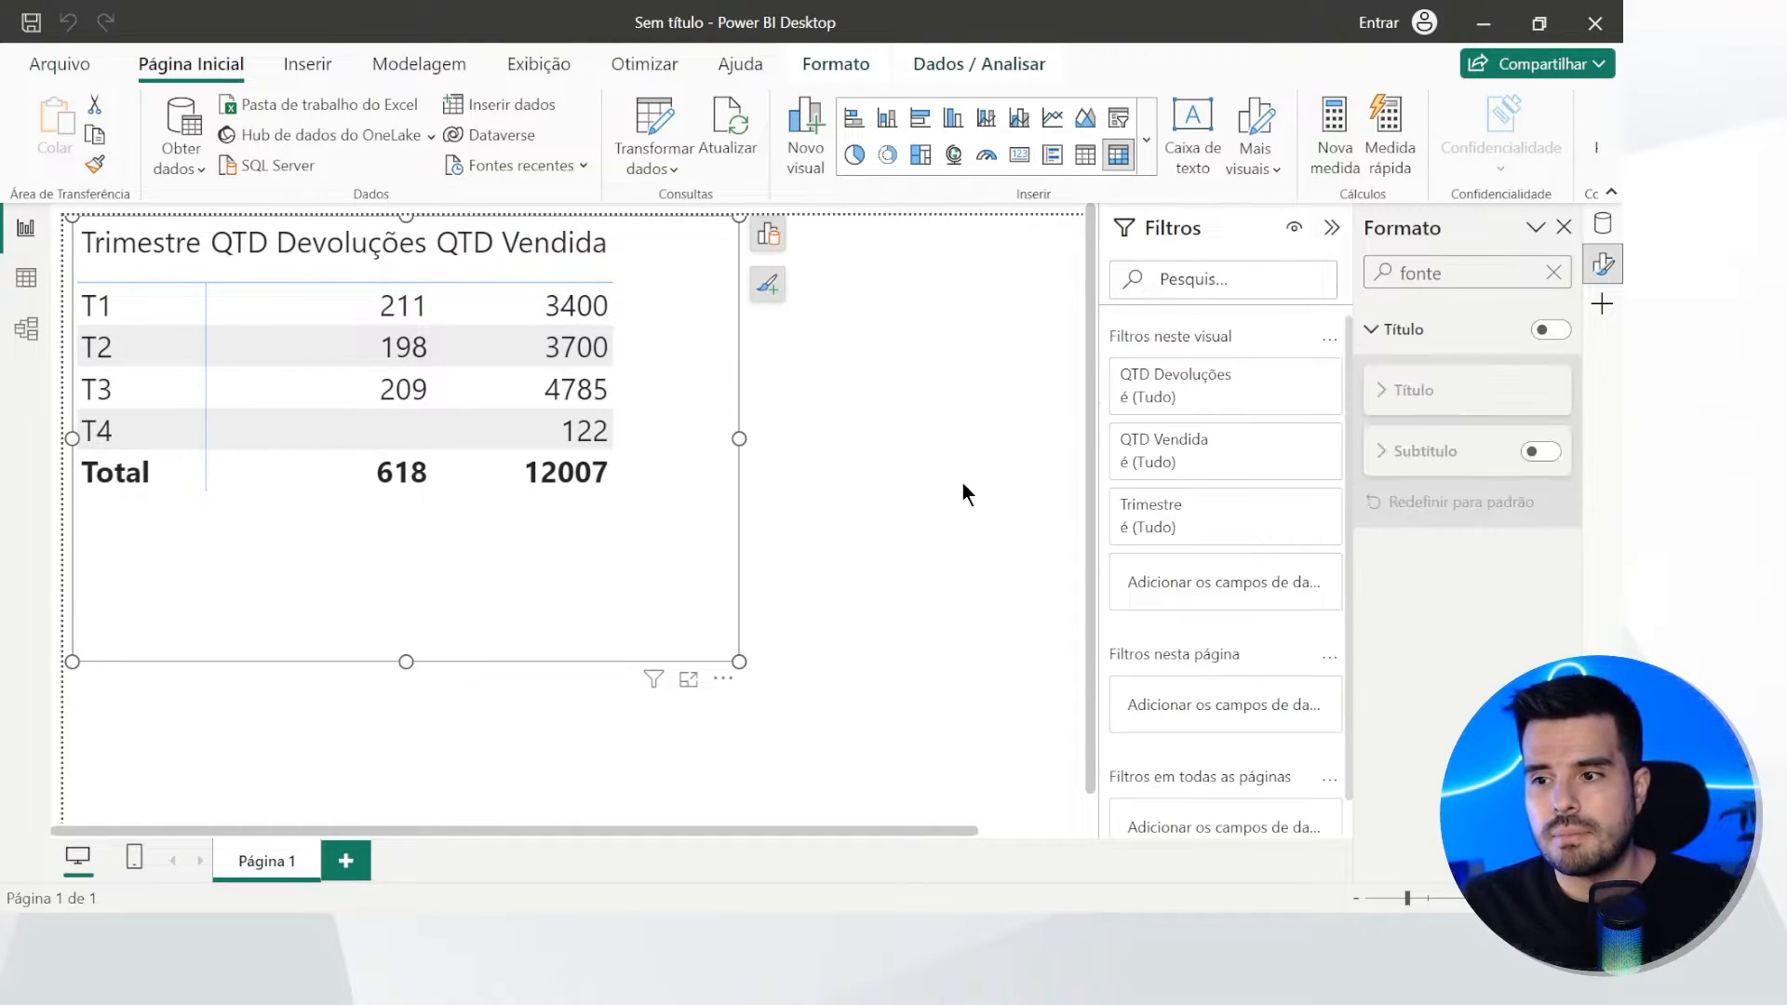
{"action": "left_click", "coordinate": [768, 234]}
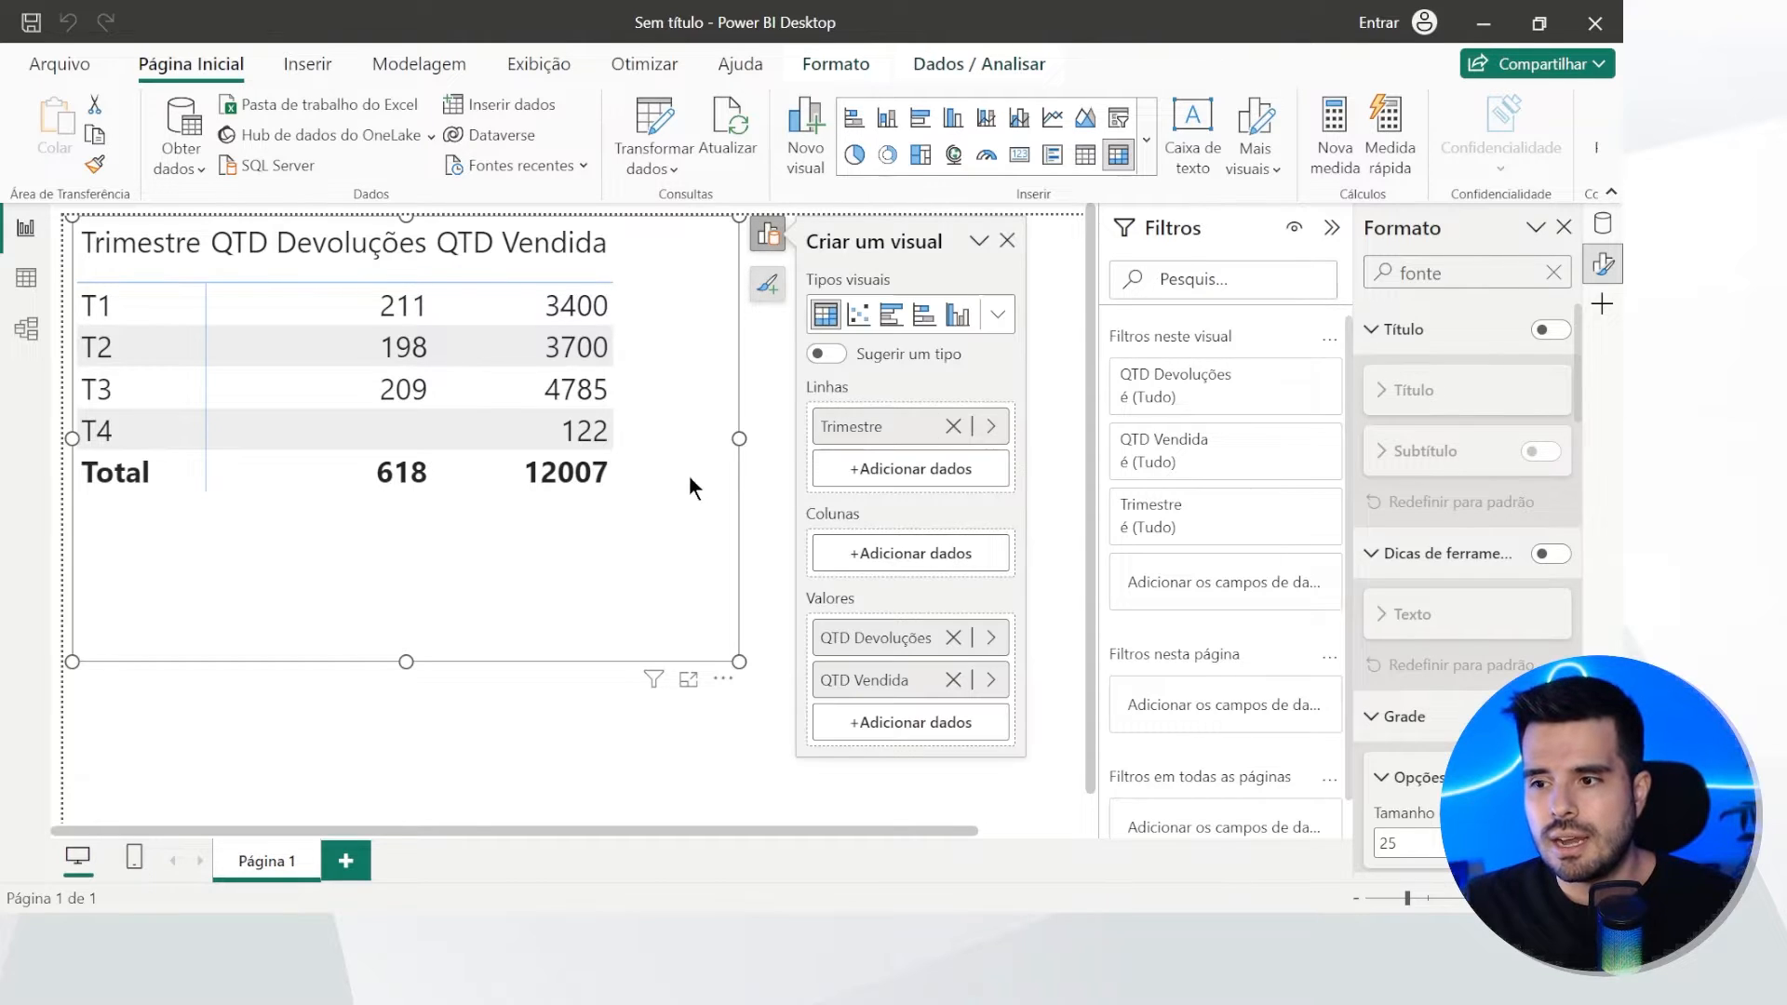
{"action": "left_click", "coordinate": [951, 637]}
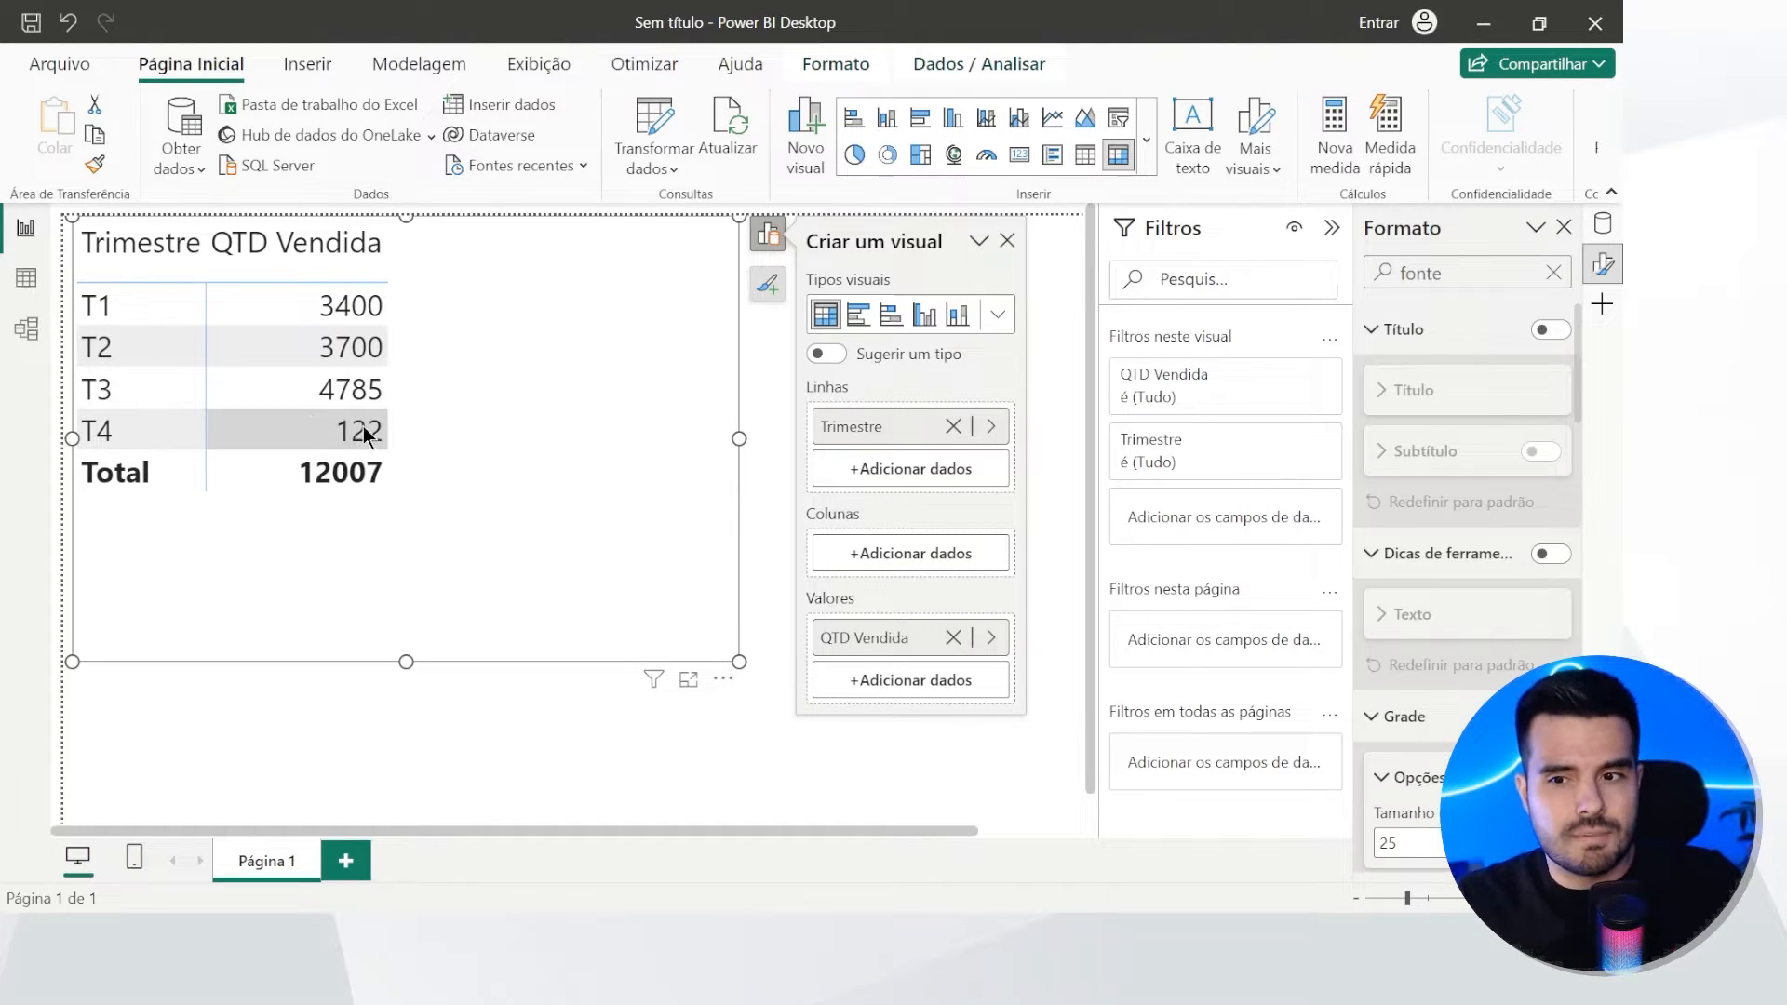
Step: Deactivate the Data da Entrega relationship and reactivate the Data da Venda relationship between Vendas 2023 and Calendário
{"action": "left_click", "coordinate": [27, 337]}
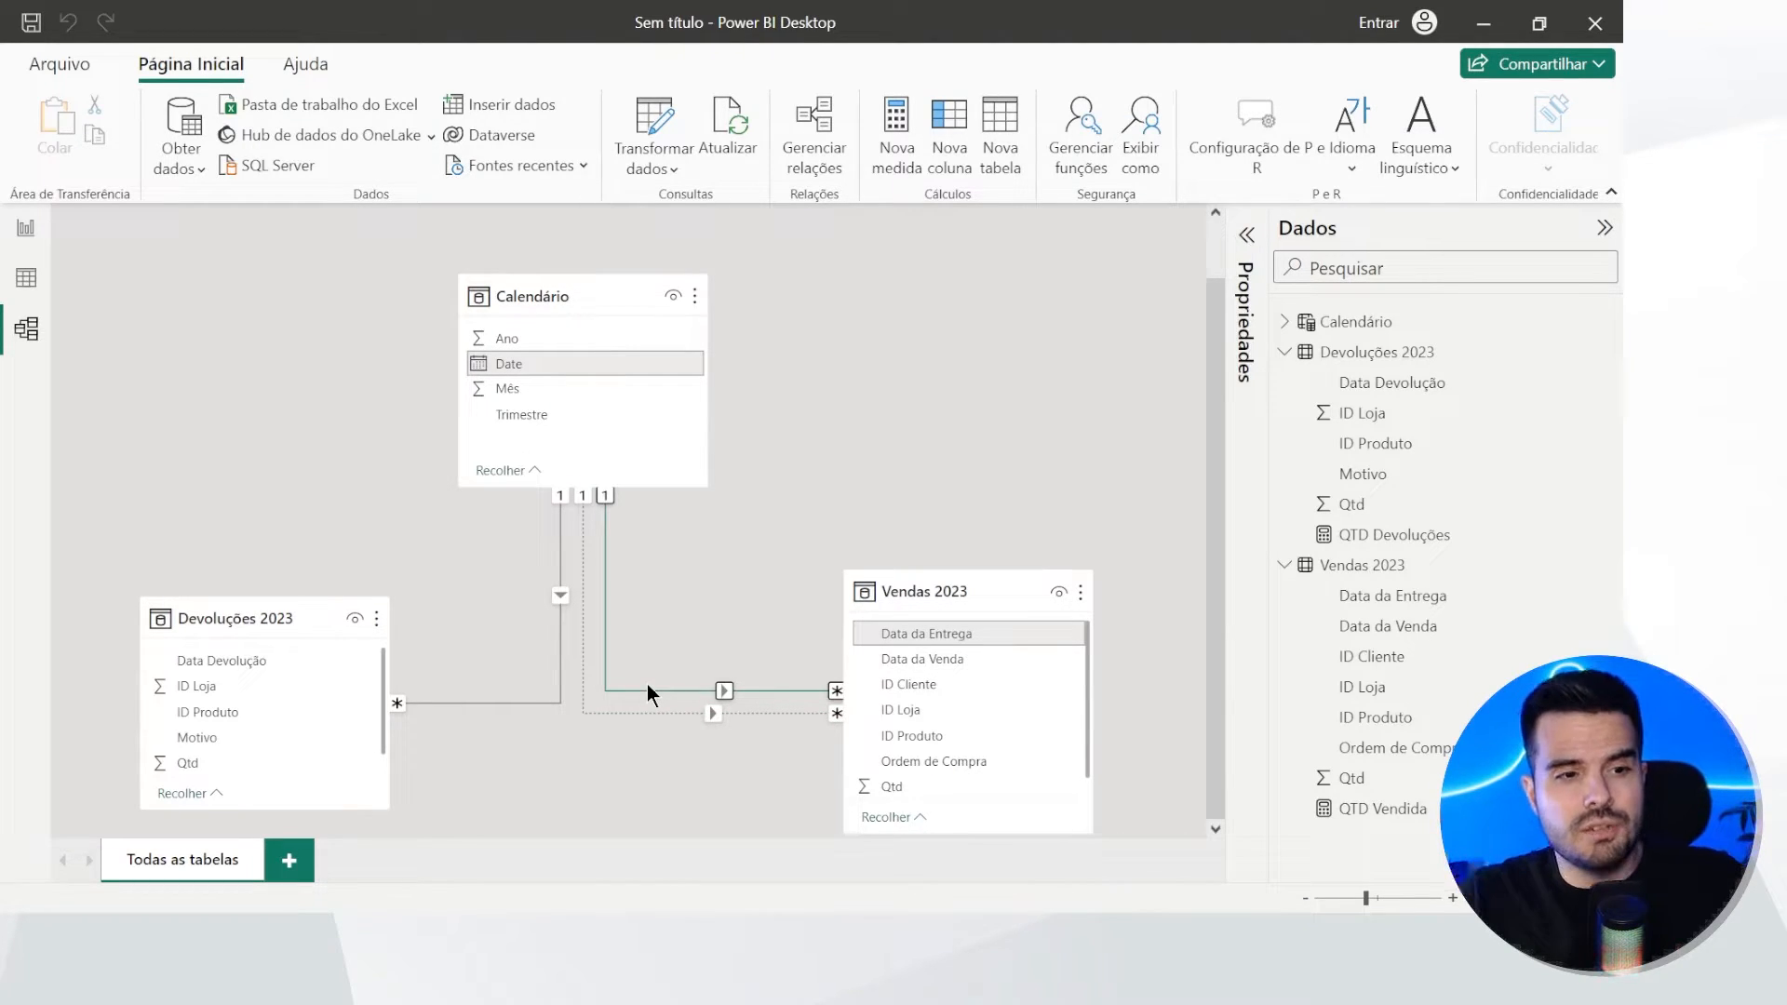
{"action": "double_click", "coordinate": [703, 693]}
{"action": "left_click", "coordinate": [483, 706]}
{"action": "left_click", "coordinate": [1080, 797]}
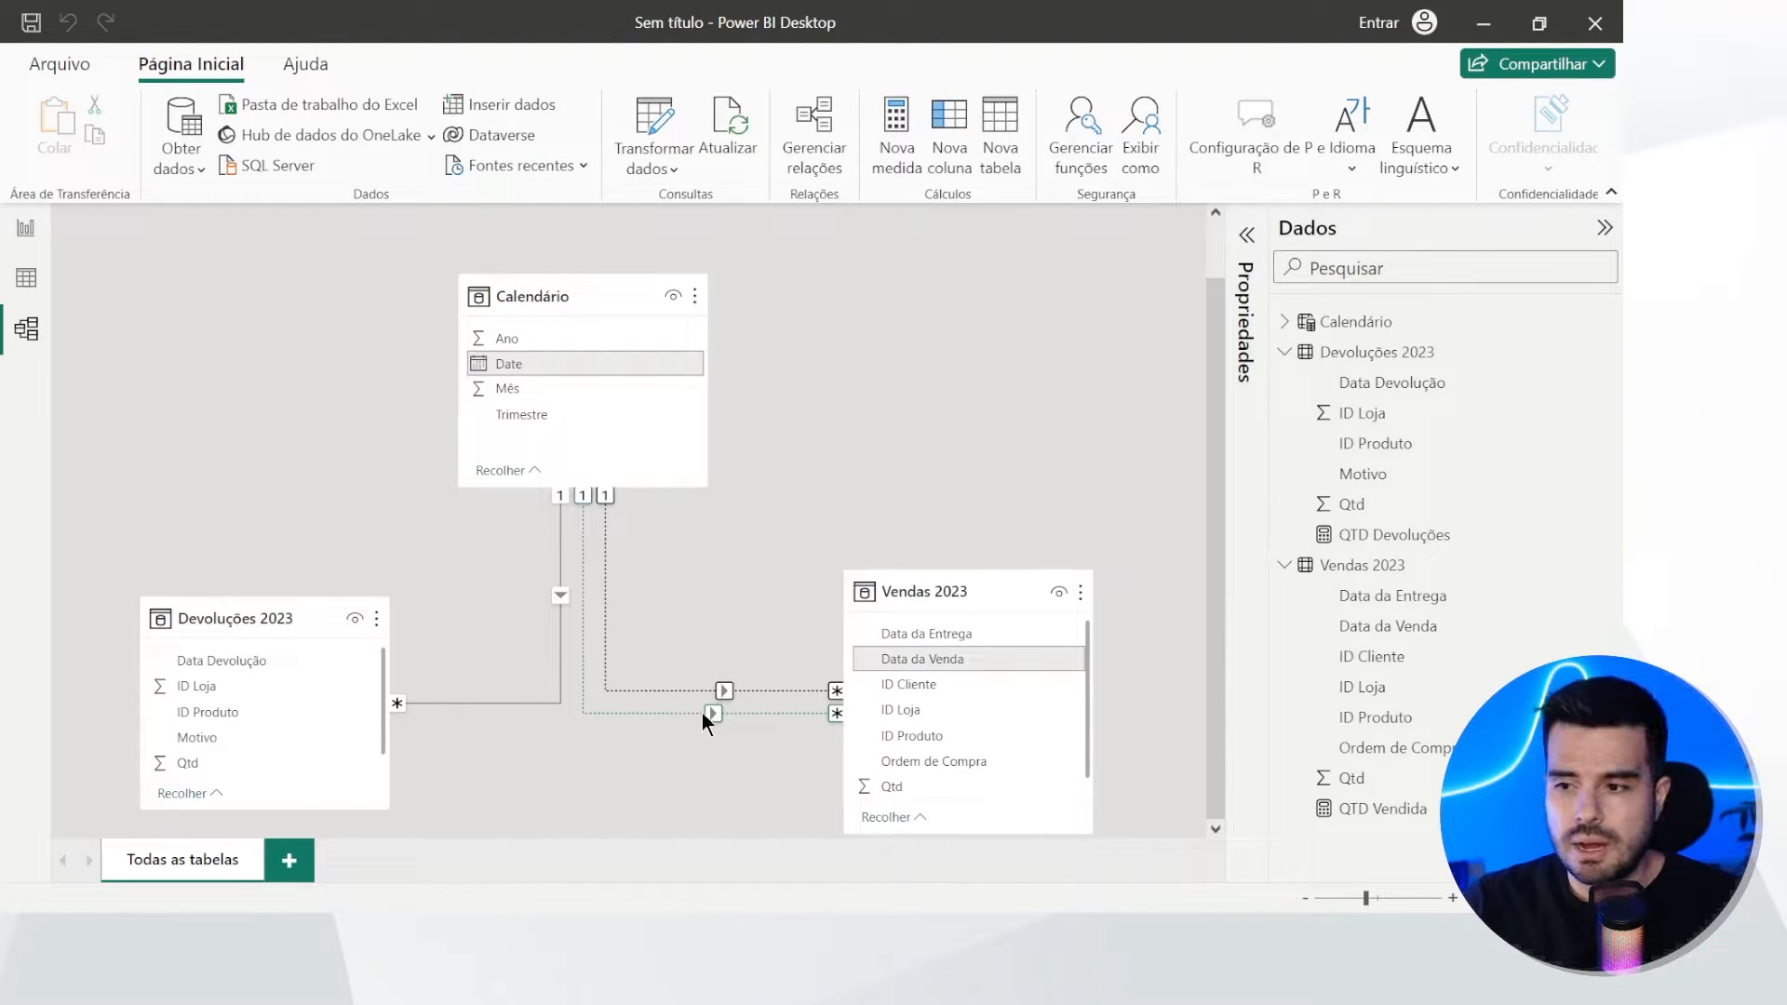
{"action": "double_click", "coordinate": [702, 712]}
{"action": "left_click", "coordinate": [508, 700]}
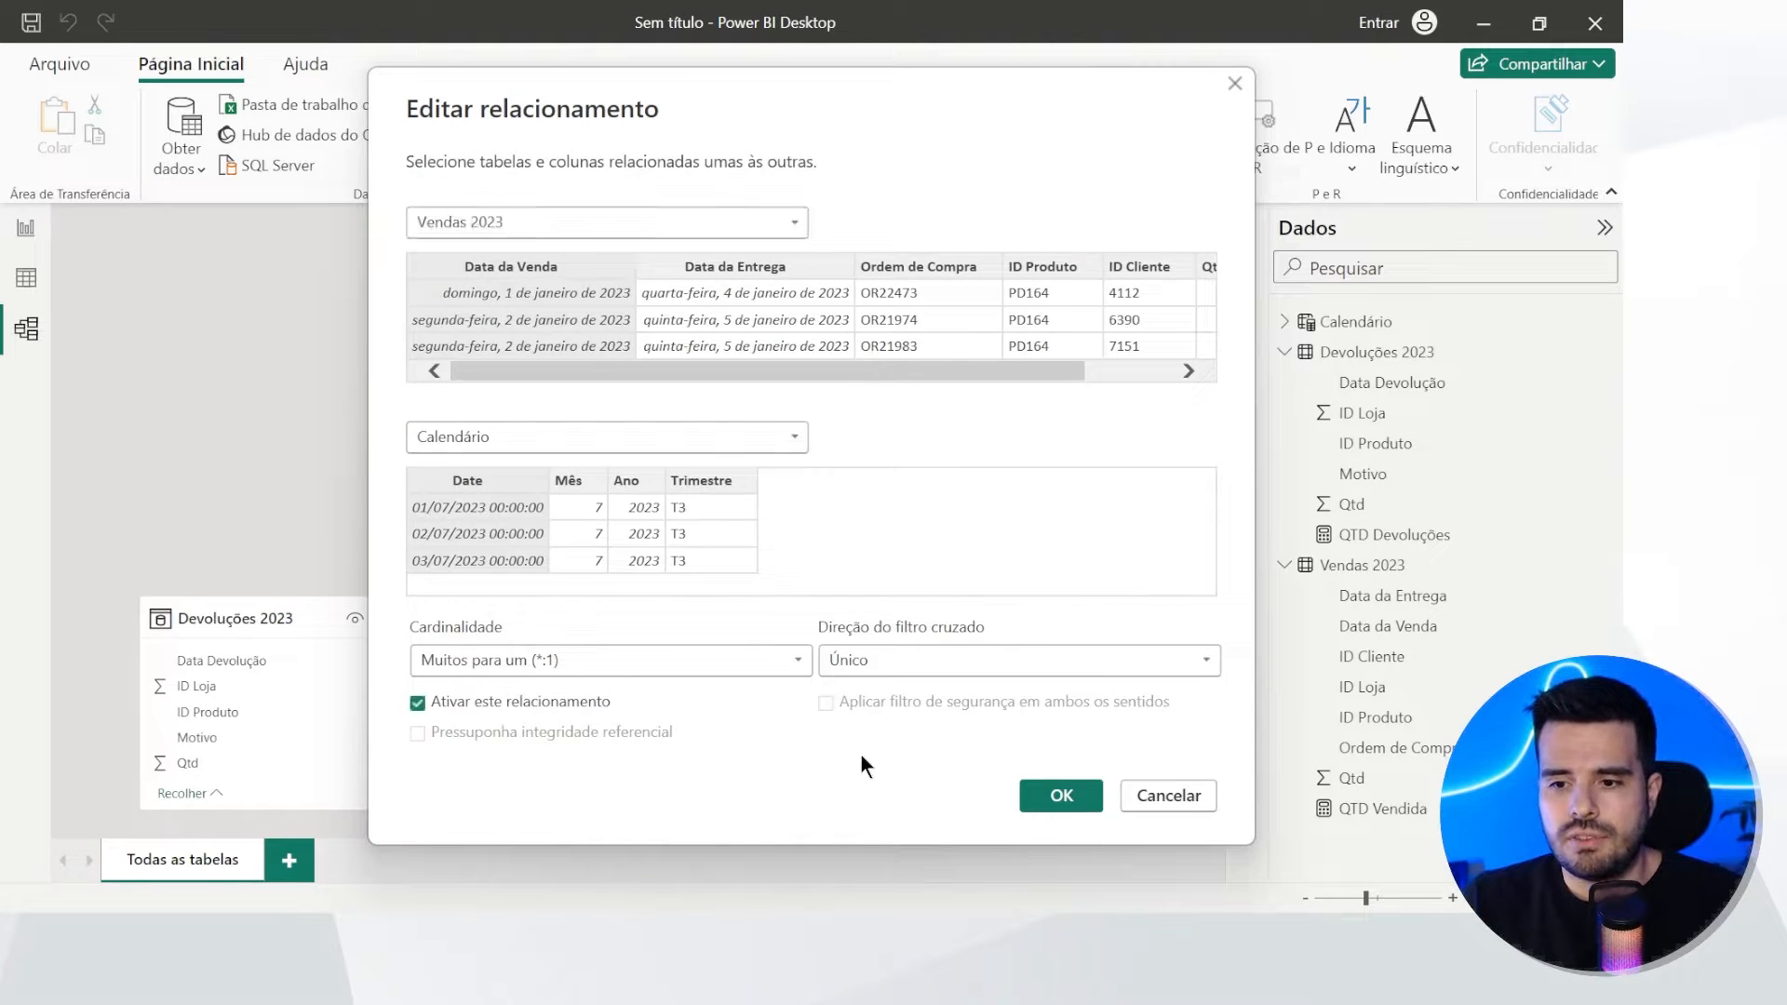
{"action": "left_click", "coordinate": [1062, 796]}
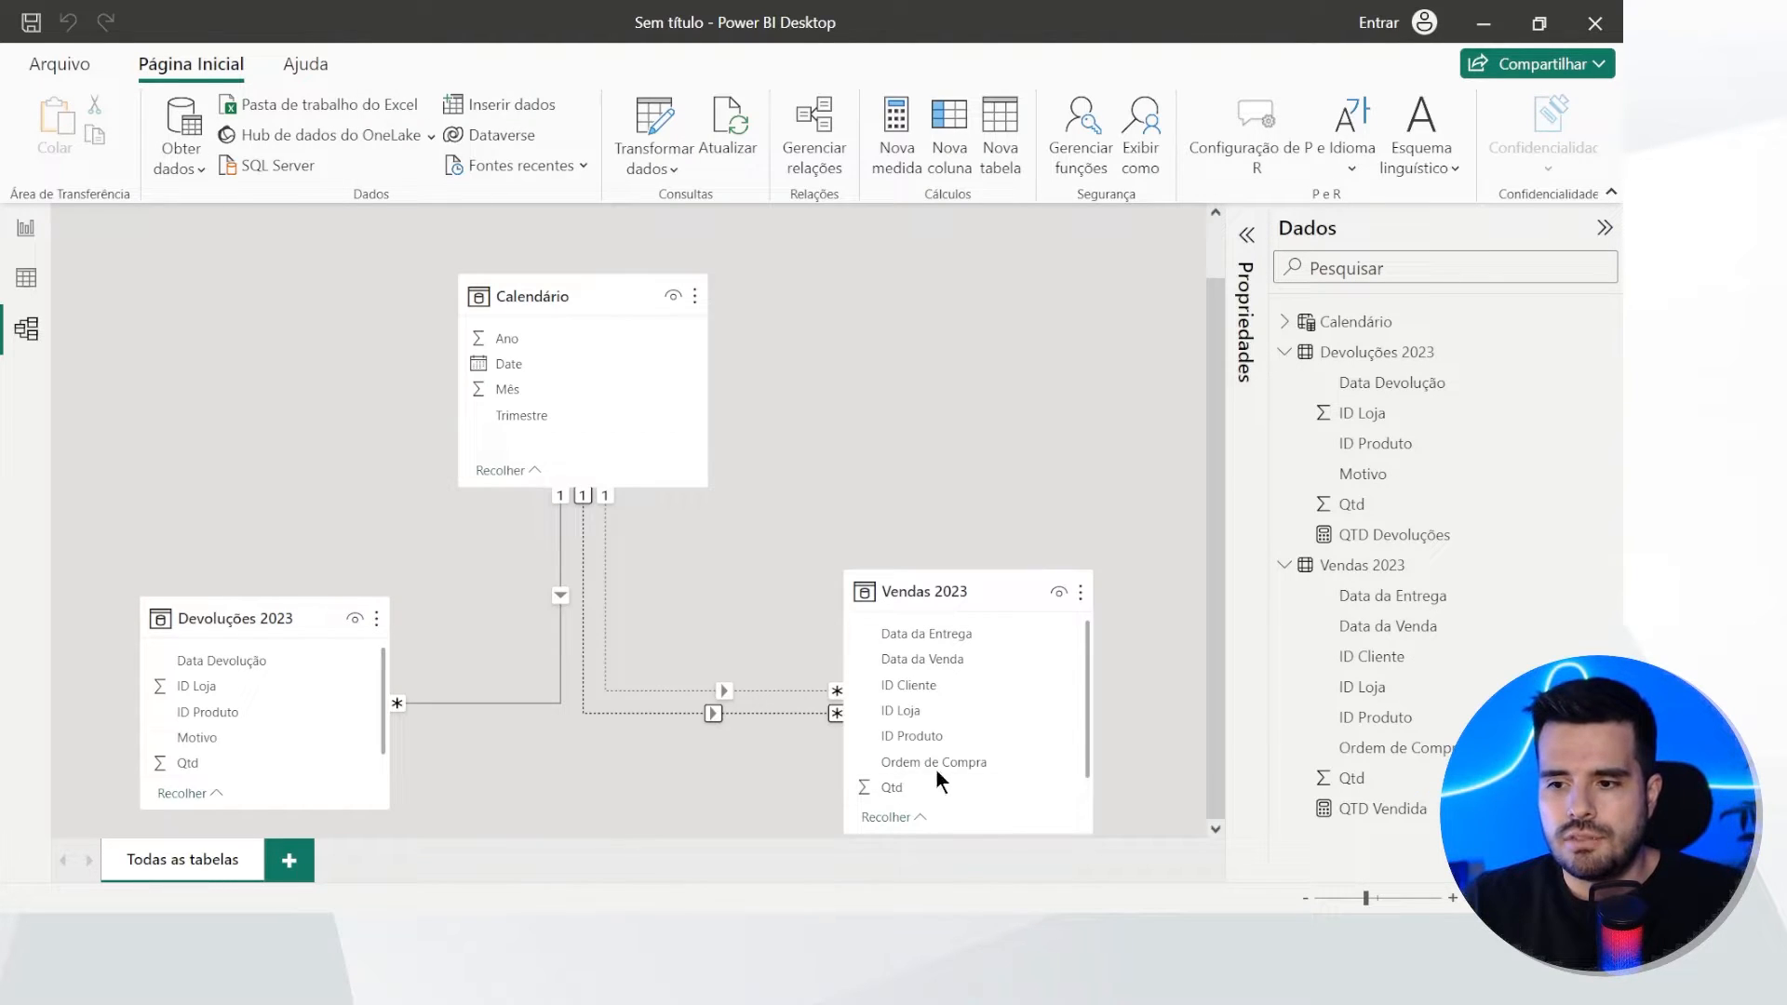
Step: Review the quarterly QTD Vendida matrix and the two date relationships between Calendário and Vendas 2023
{"action": "left_click", "coordinate": [25, 227]}
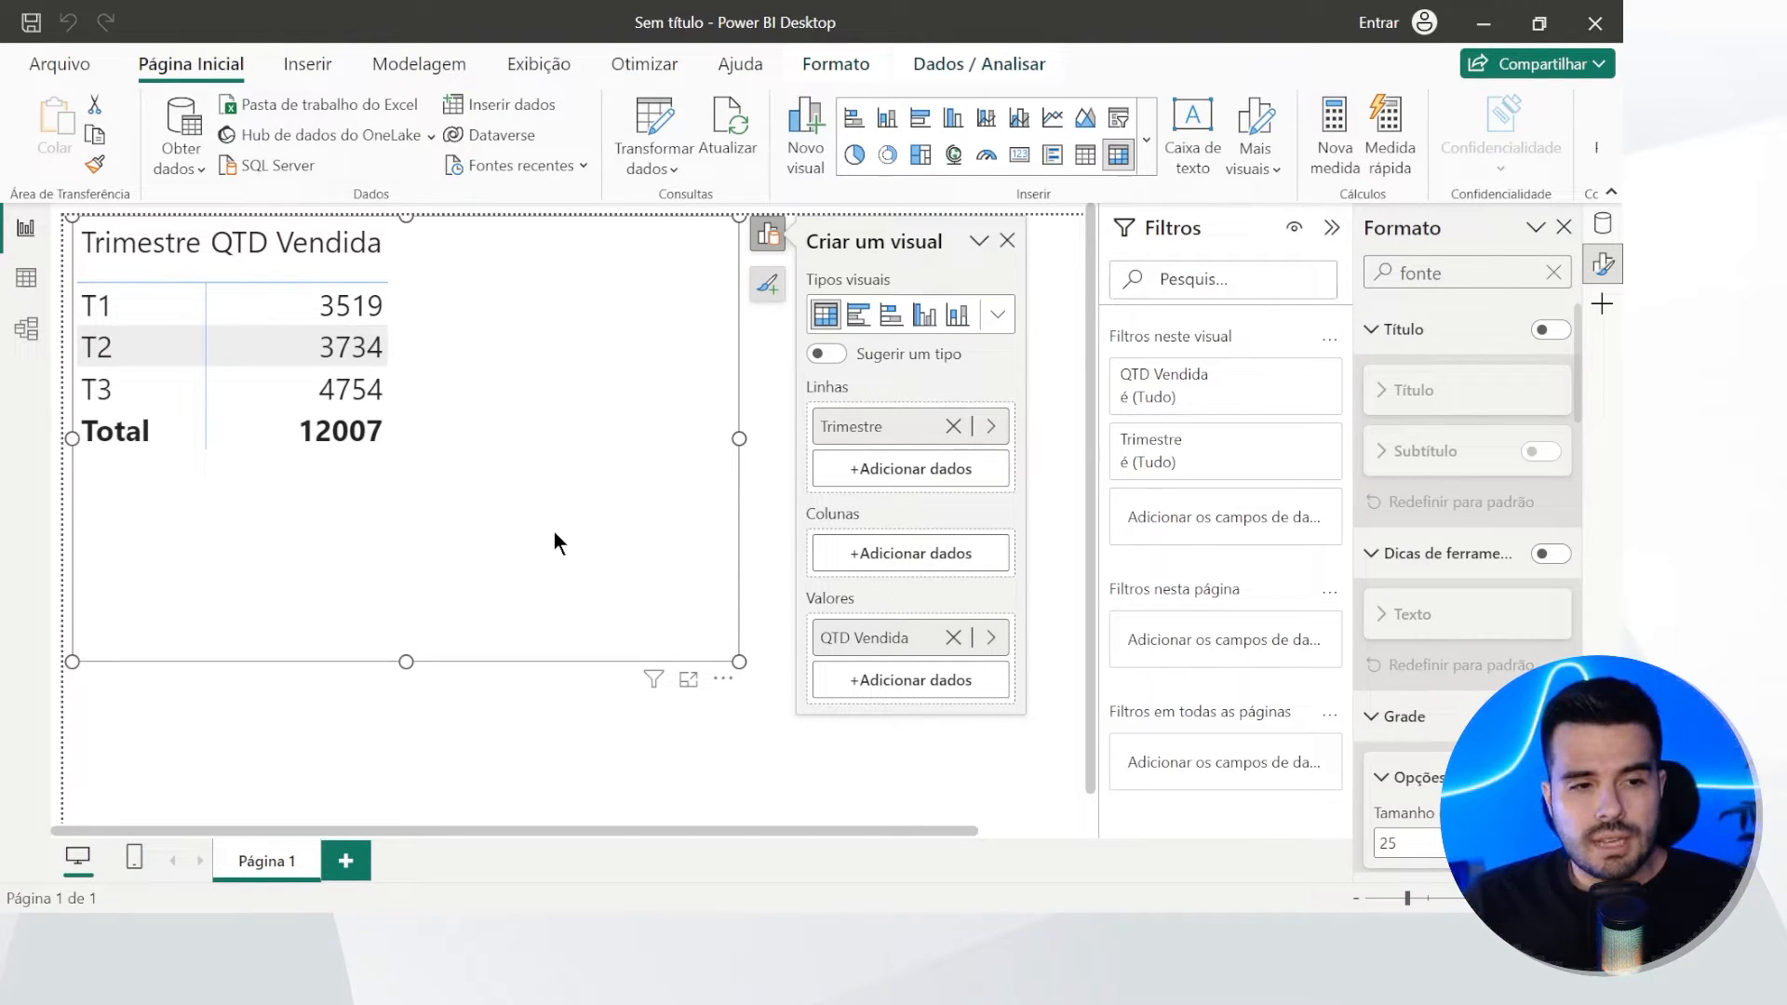
{"action": "left_click", "coordinate": [27, 331]}
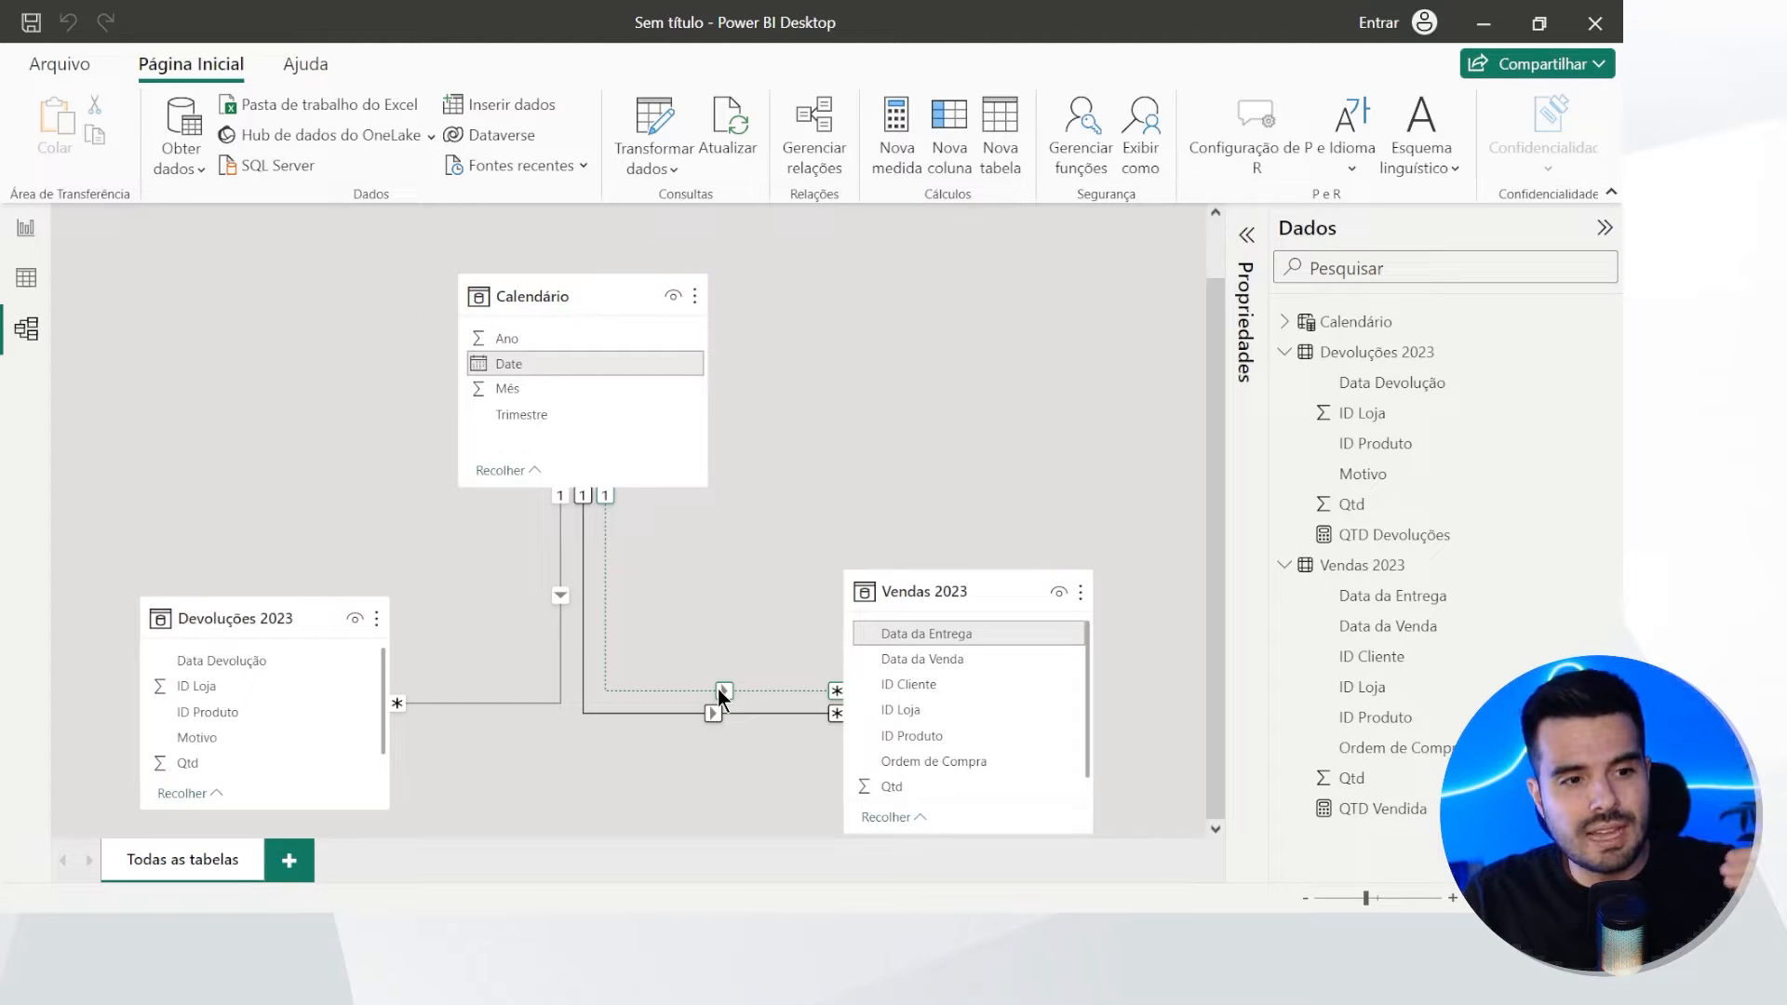
{"action": "left_click", "coordinate": [26, 229]}
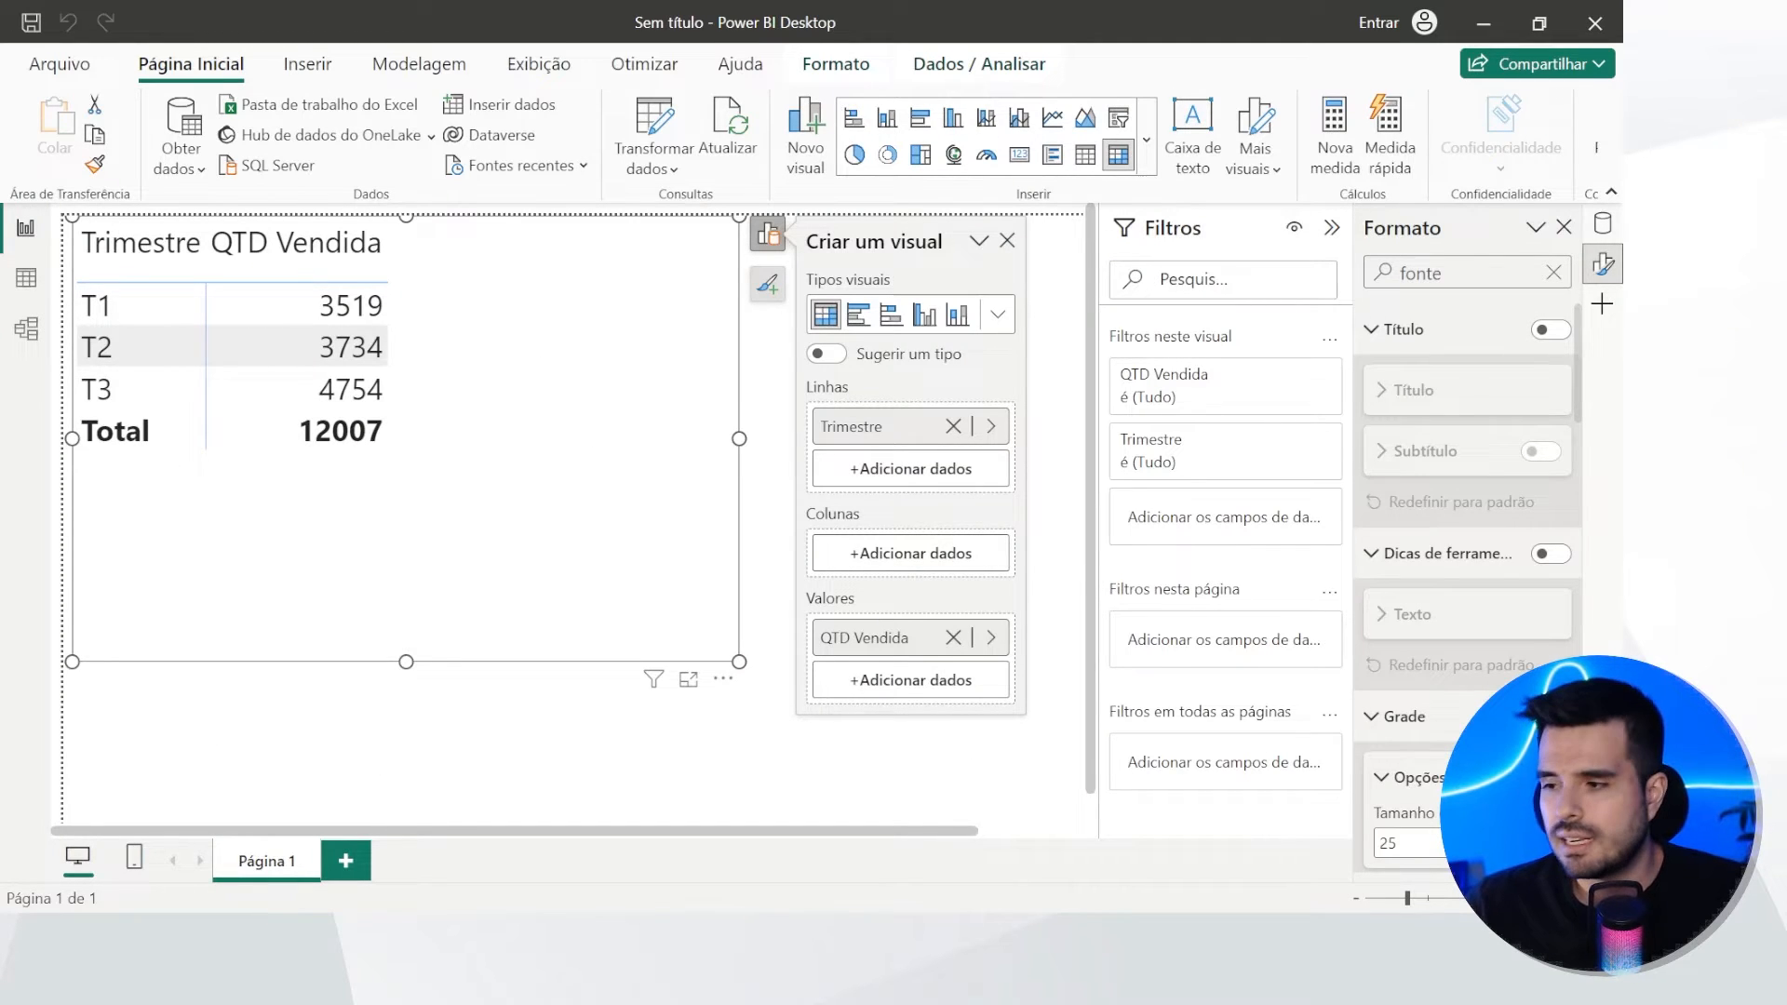
Step: Create a new measure in the Vendas 2023 table and name it QTD Entregue
{"action": "left_click", "coordinate": [1602, 225]}
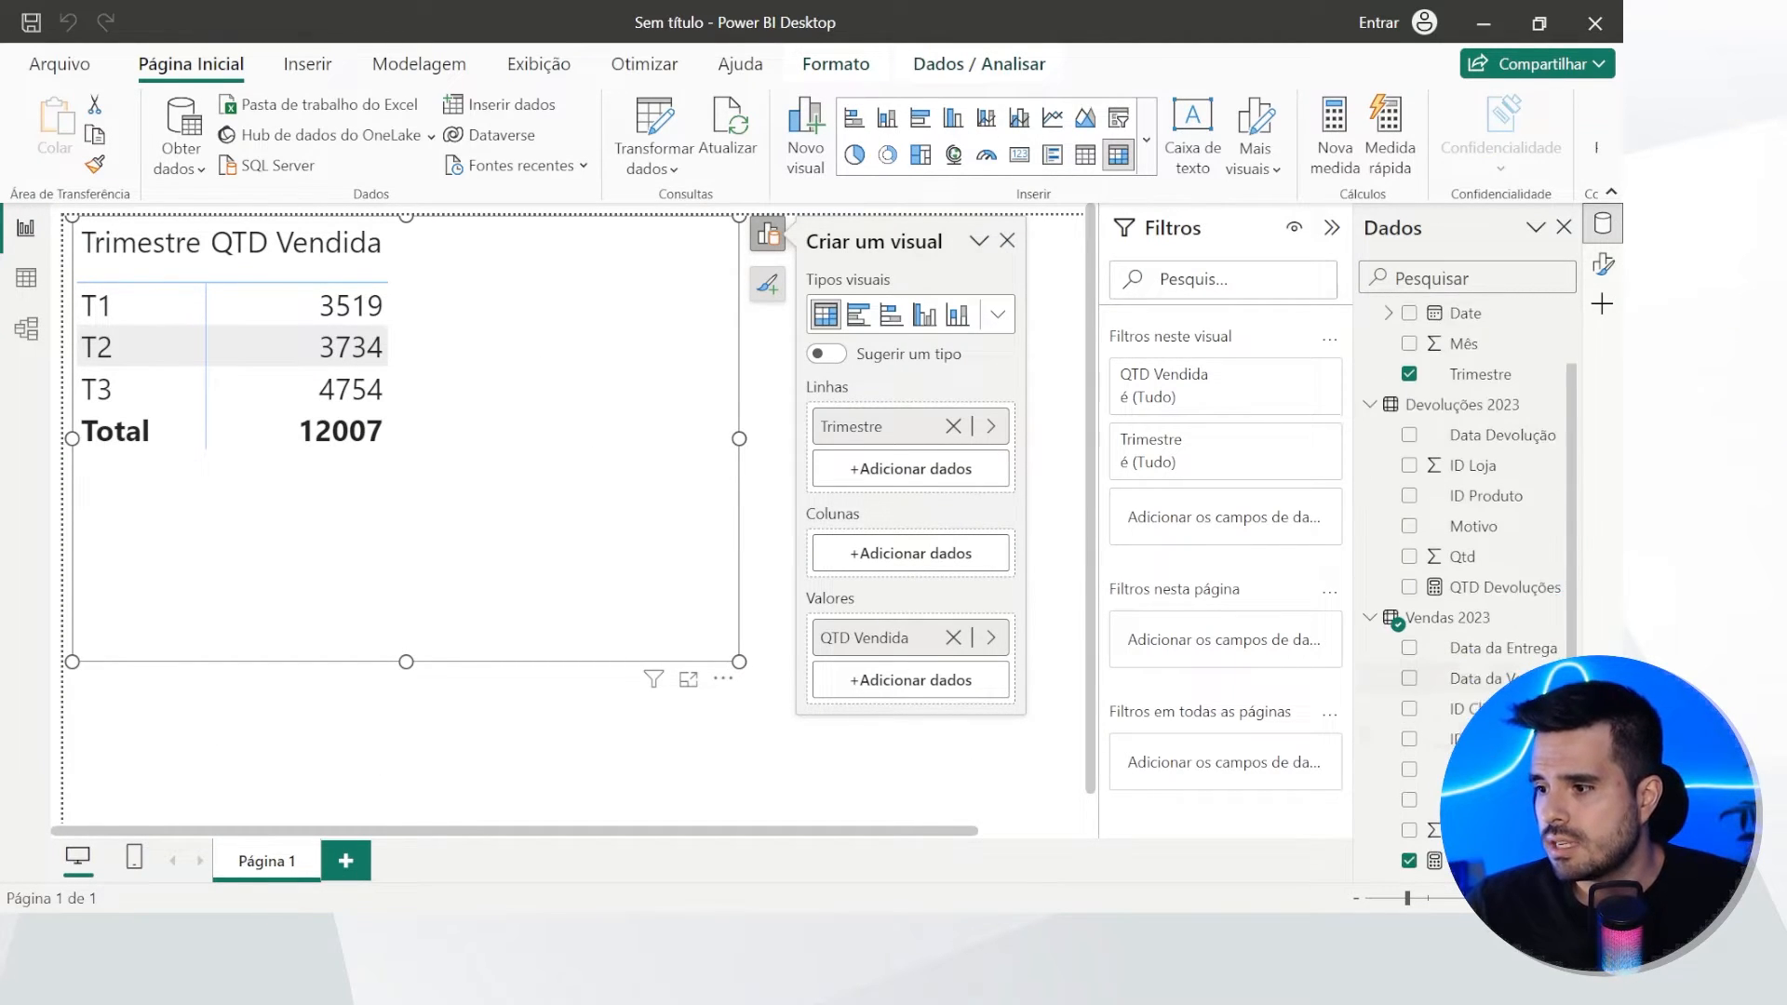
{"action": "right_click", "coordinate": [1461, 735]}
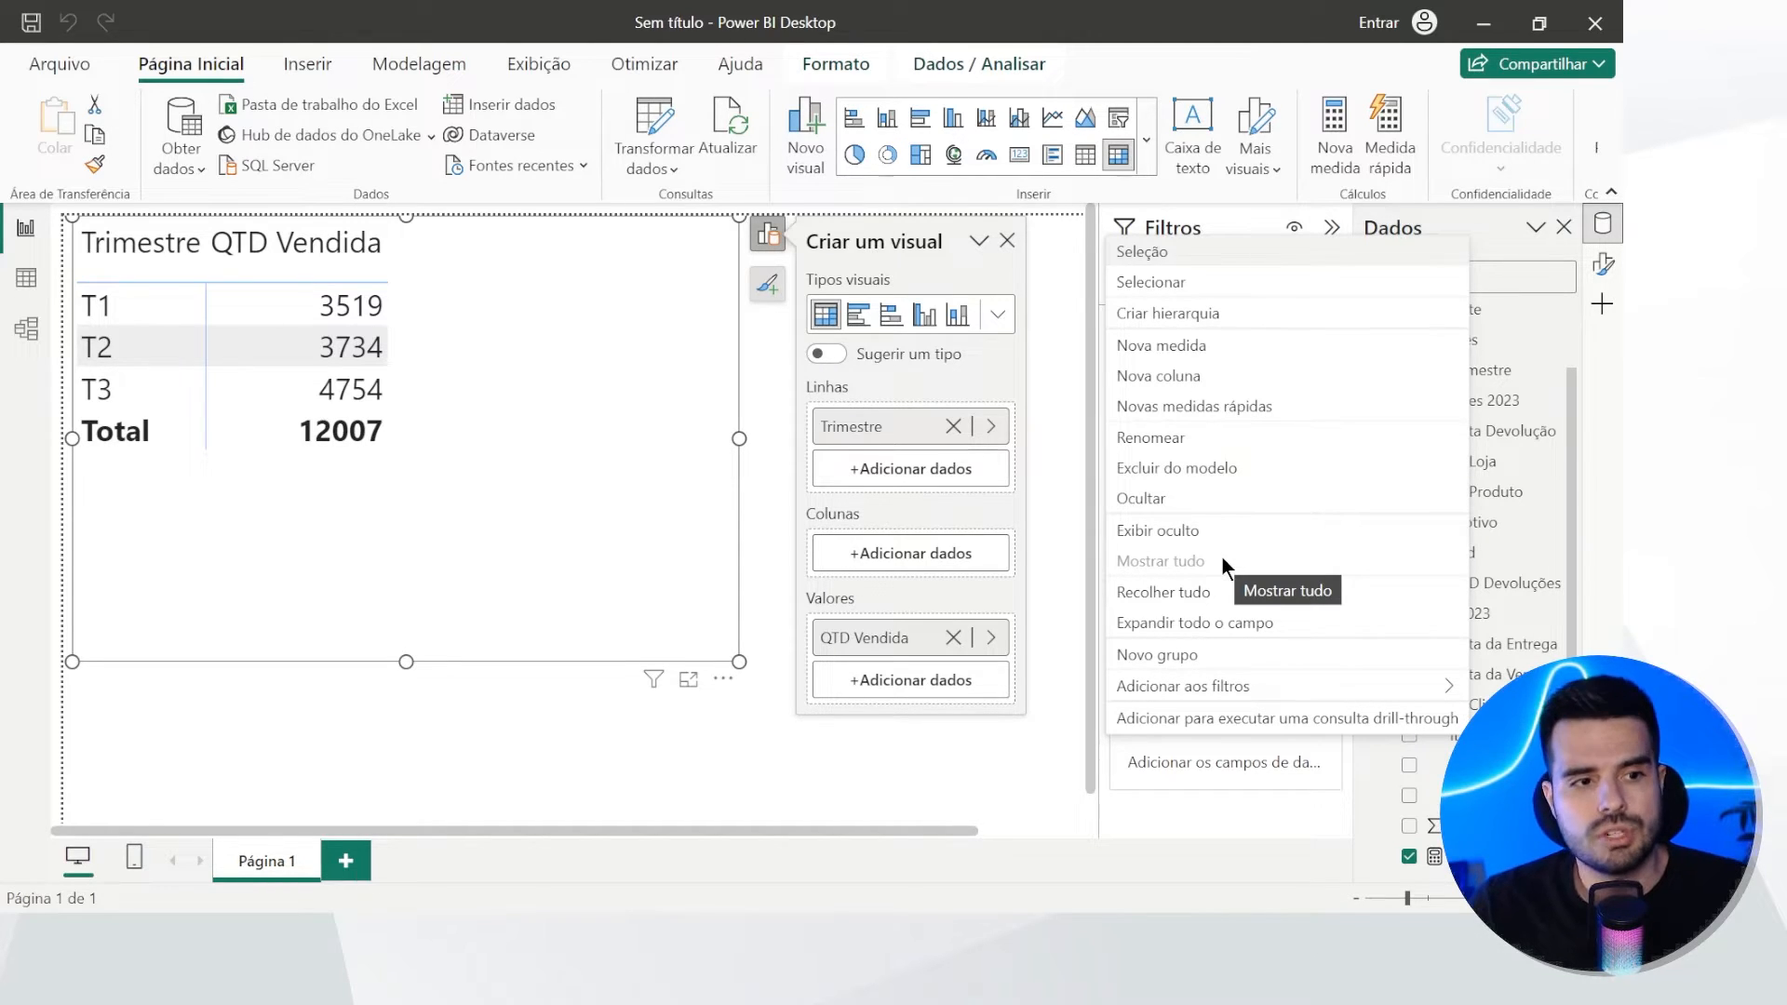
{"action": "left_click", "coordinate": [1187, 347]}
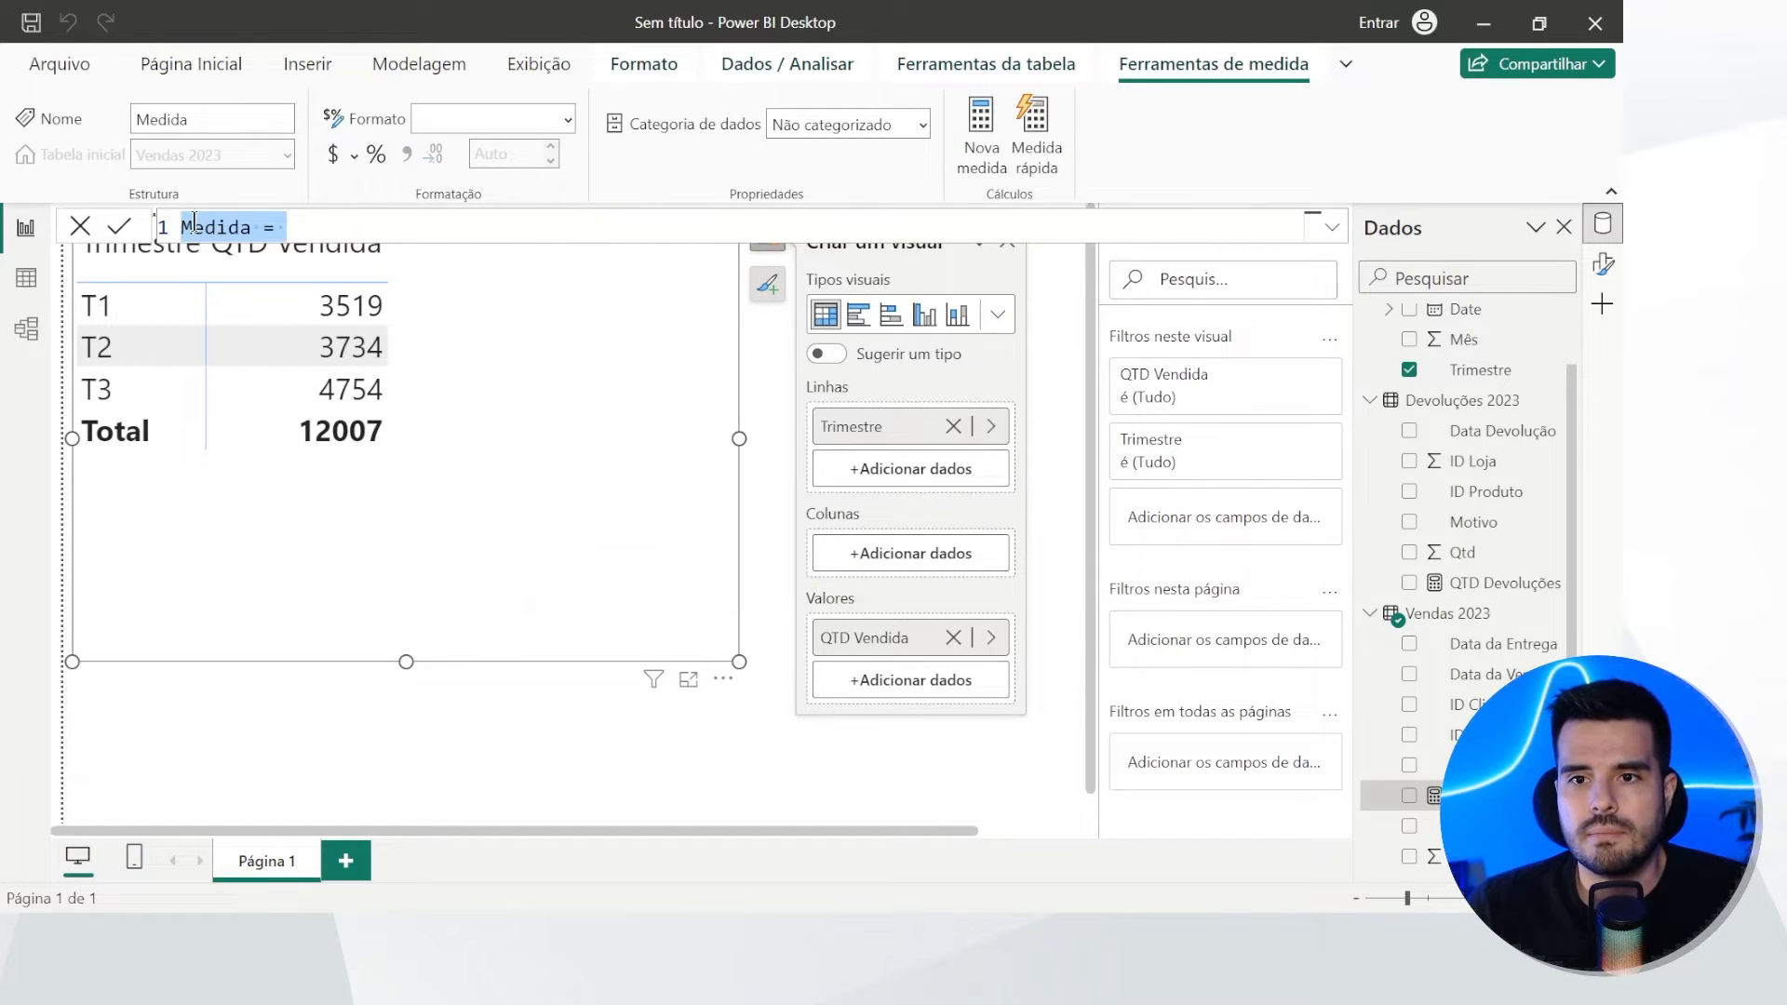
{"action": "double_click", "coordinate": [194, 226]}
{"action": "type", "text": "QT"}
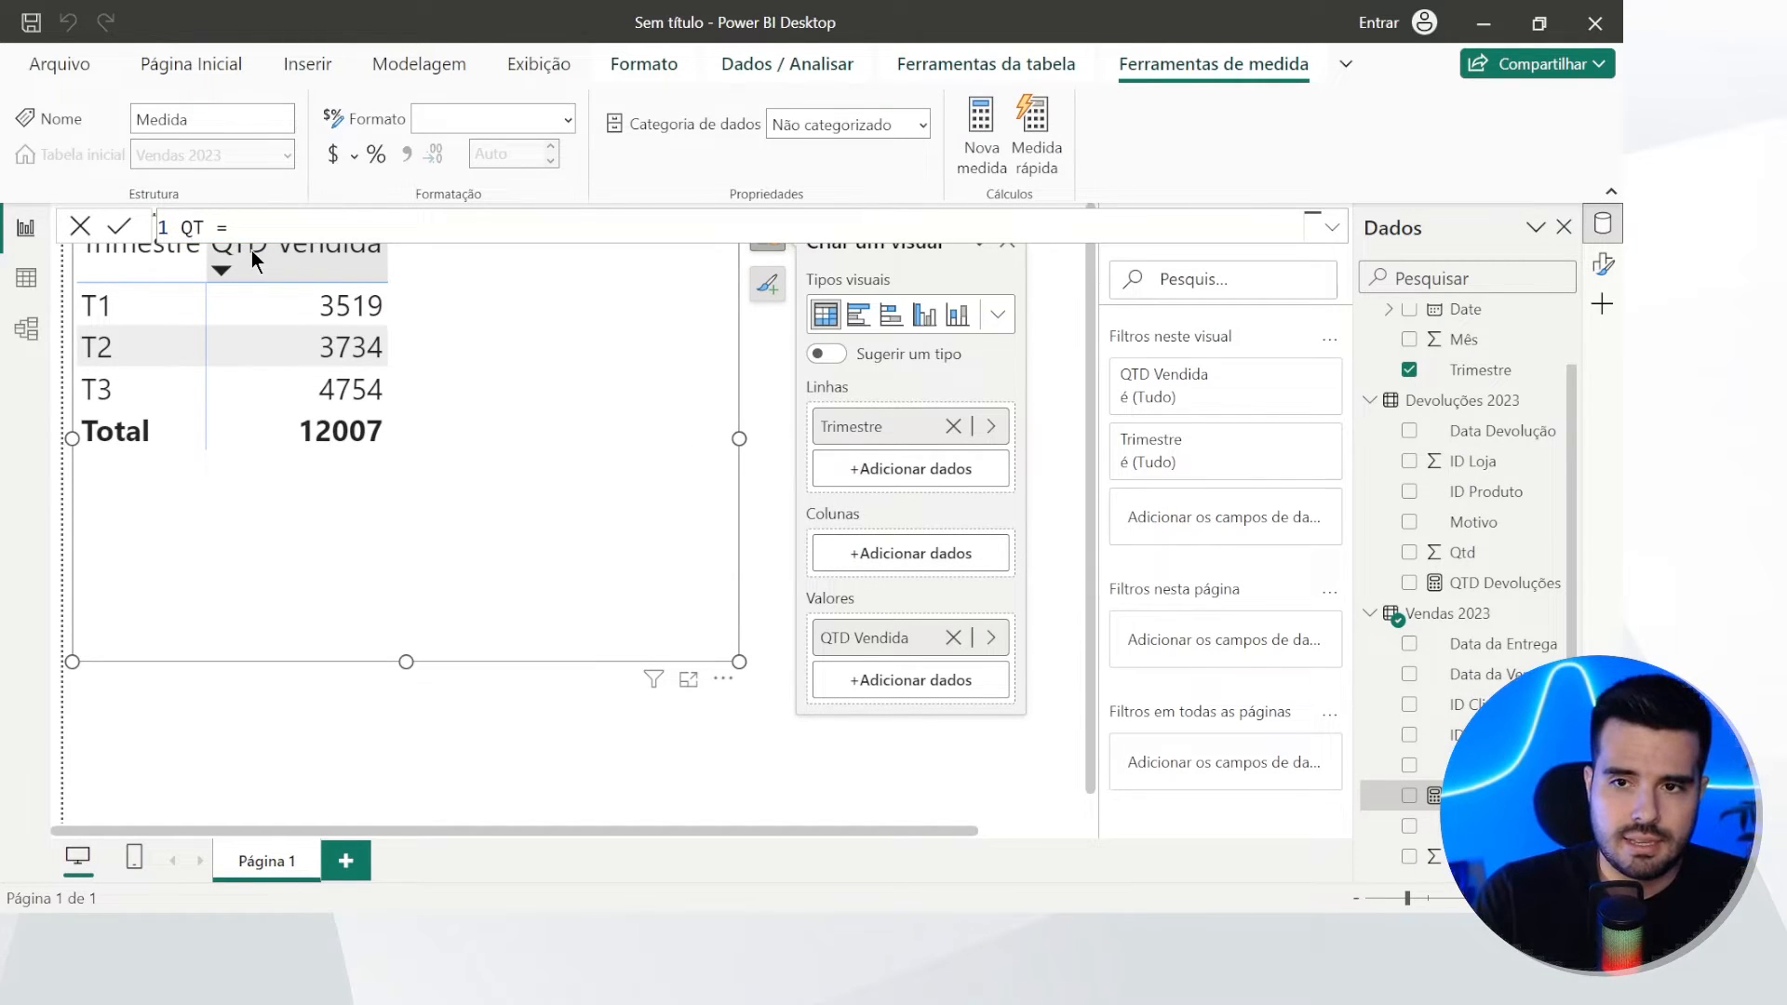
{"action": "type", "text": "D Entregue = "}
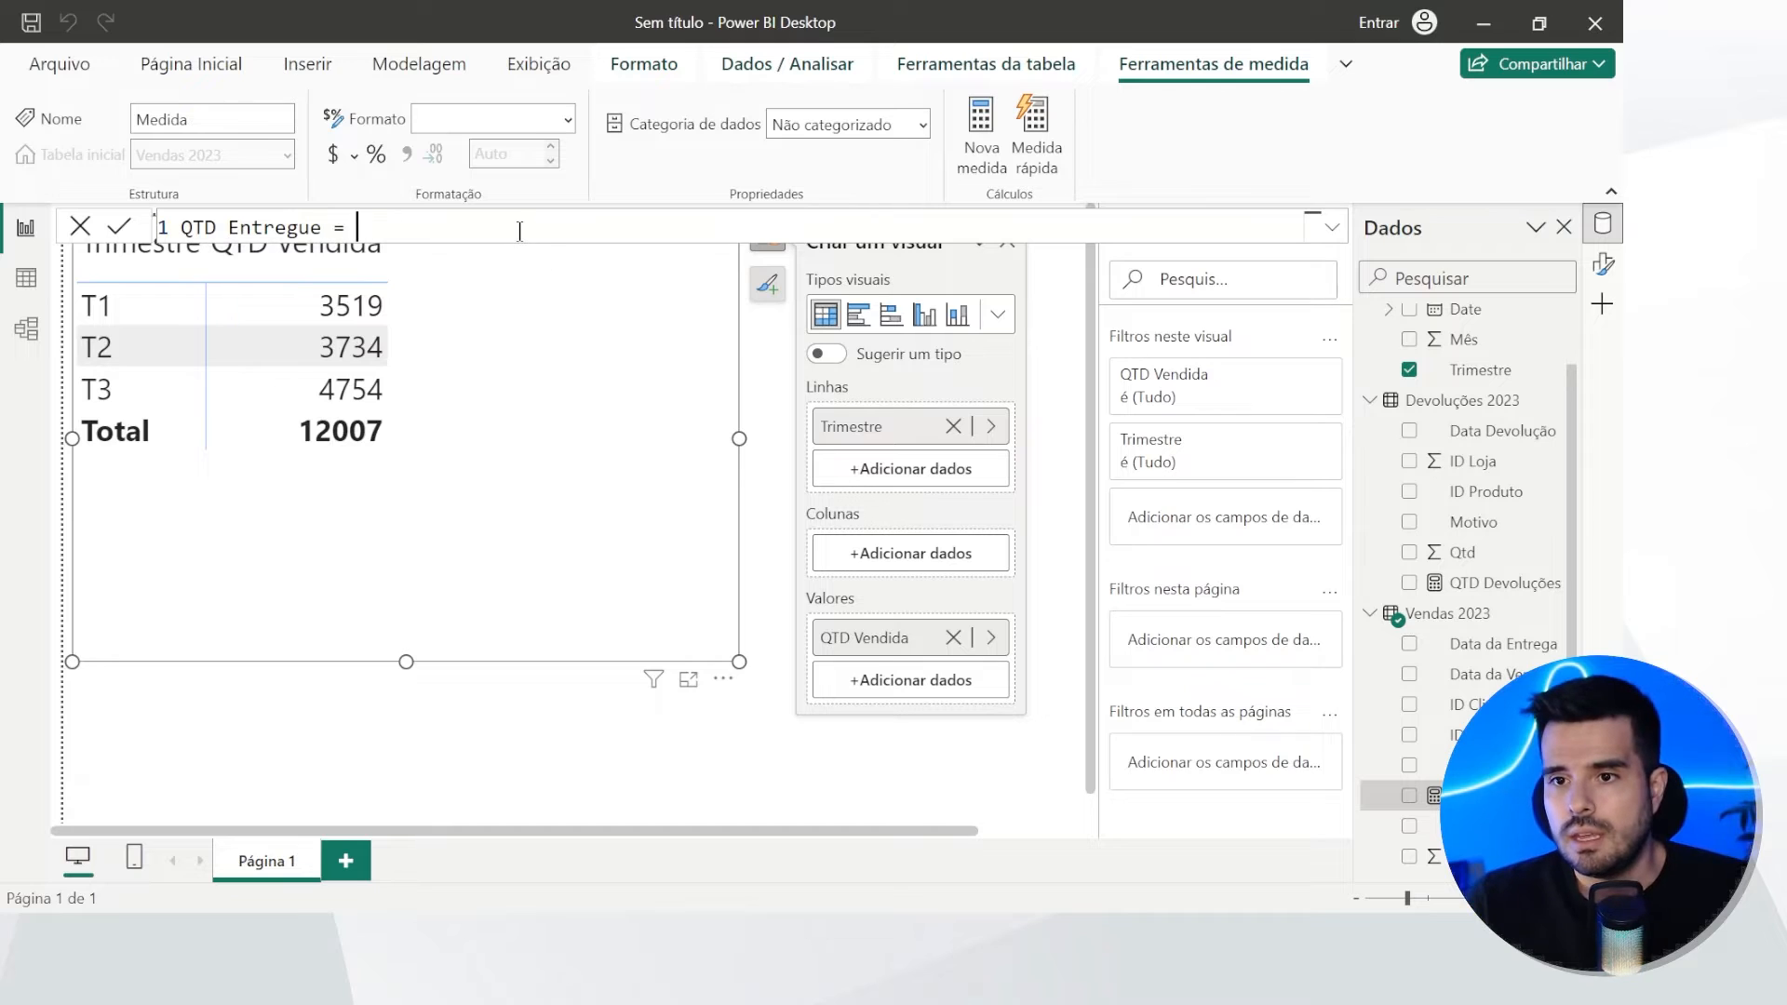
Step: Begin the QTD Entregue formula with CALCULATE, using the [QTD Vendida] measure on a second line as its expression
{"action": "type", "text": "cal"}
{"action": "key", "text": "Down"}
{"action": "key", "text": "Down"}
{"action": "key", "text": "Down"}
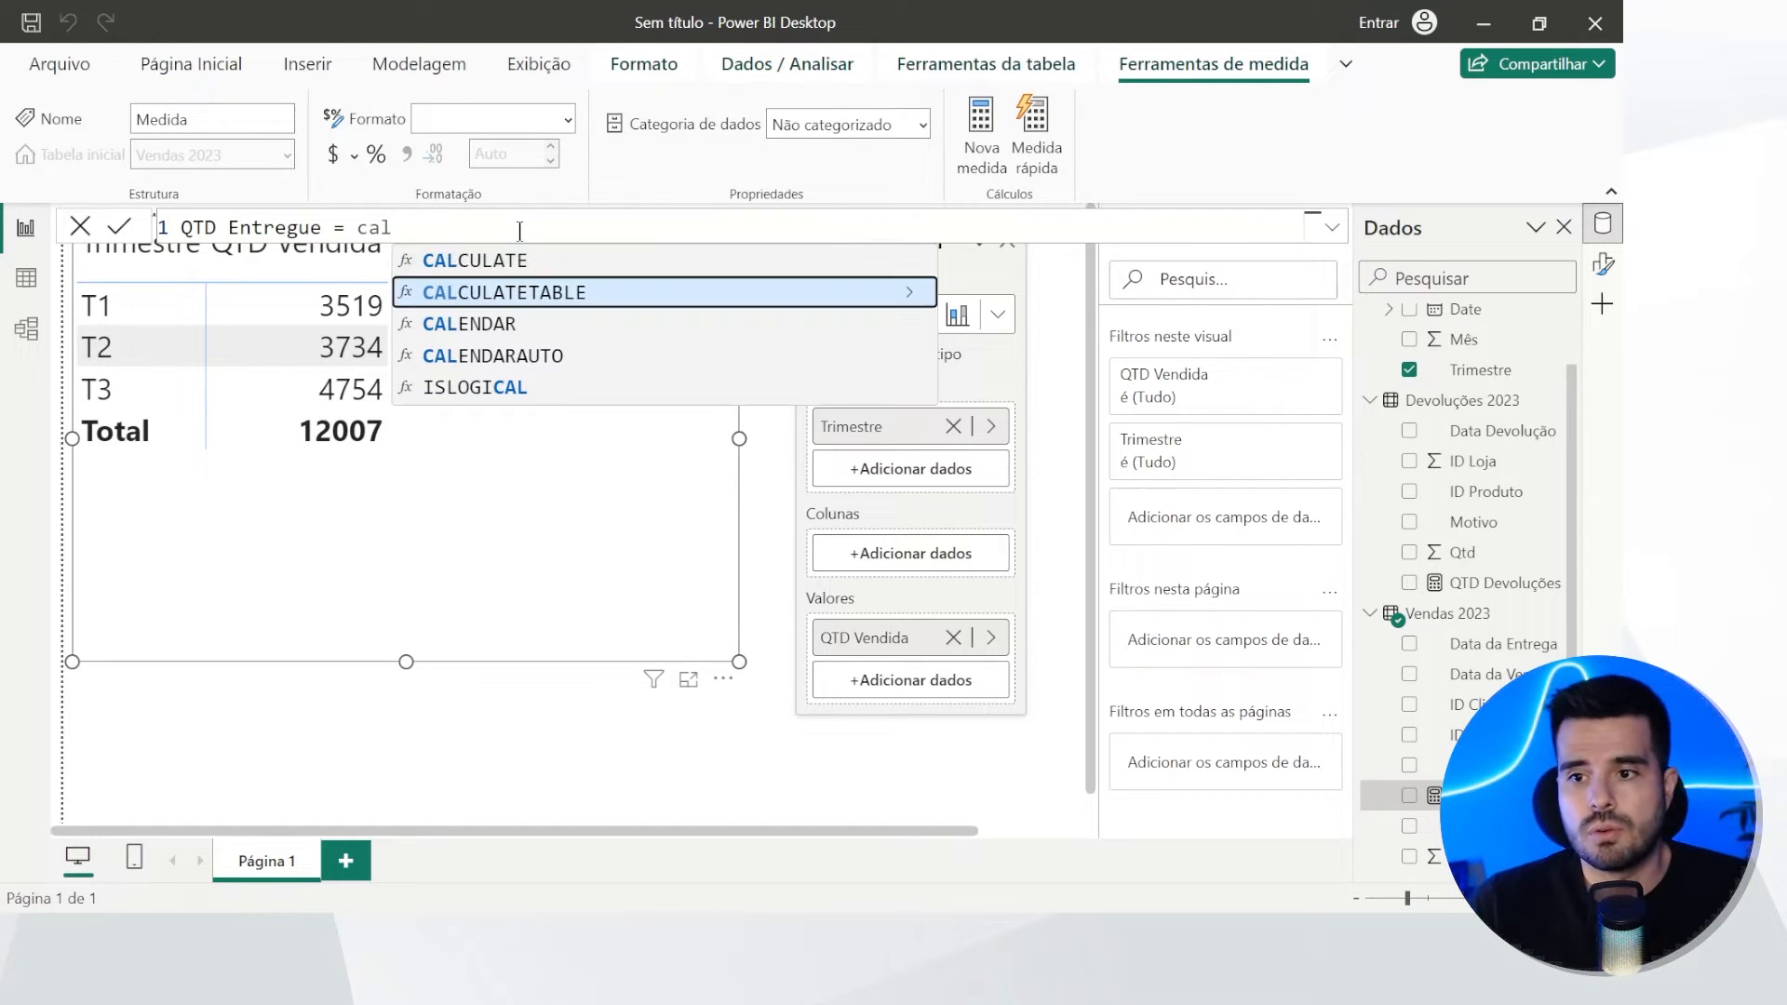
{"action": "key", "text": "Up"}
{"action": "key", "text": "Up"}
{"action": "key", "text": "Up"}
{"action": "key", "text": "Tab"}
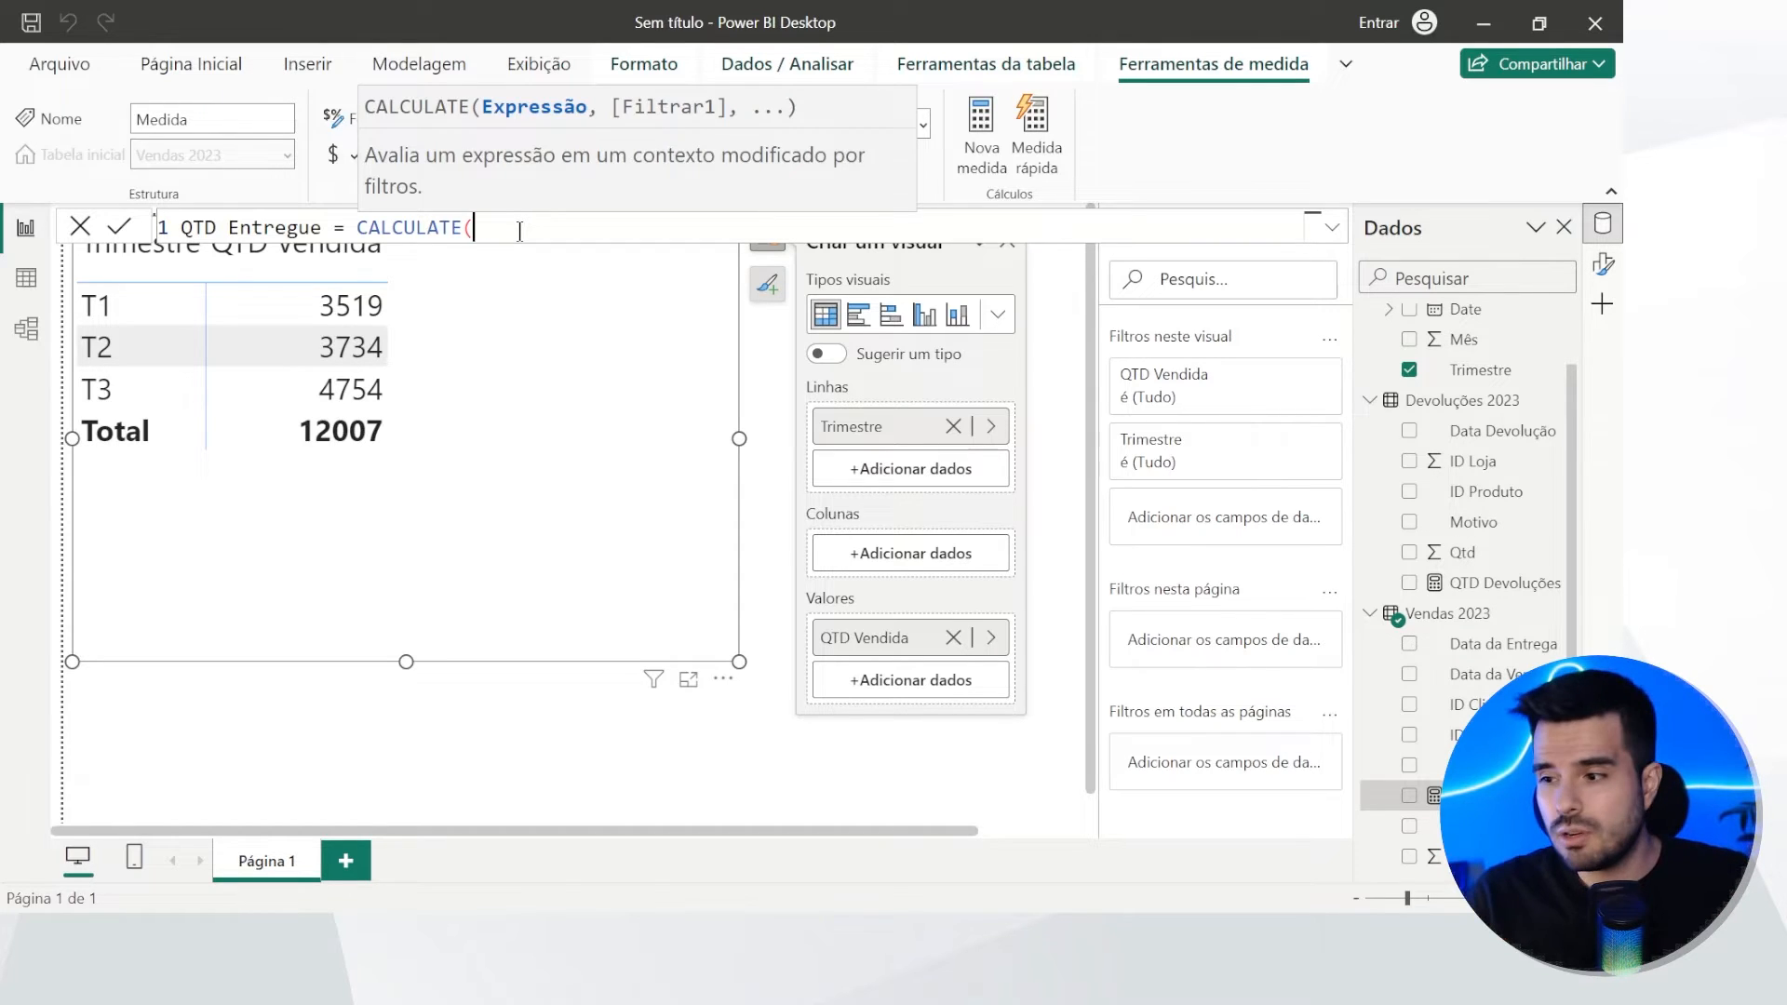
{"action": "scroll", "coordinate": [1415, 540], "scroll_direction": "down", "scroll_amount": 1}
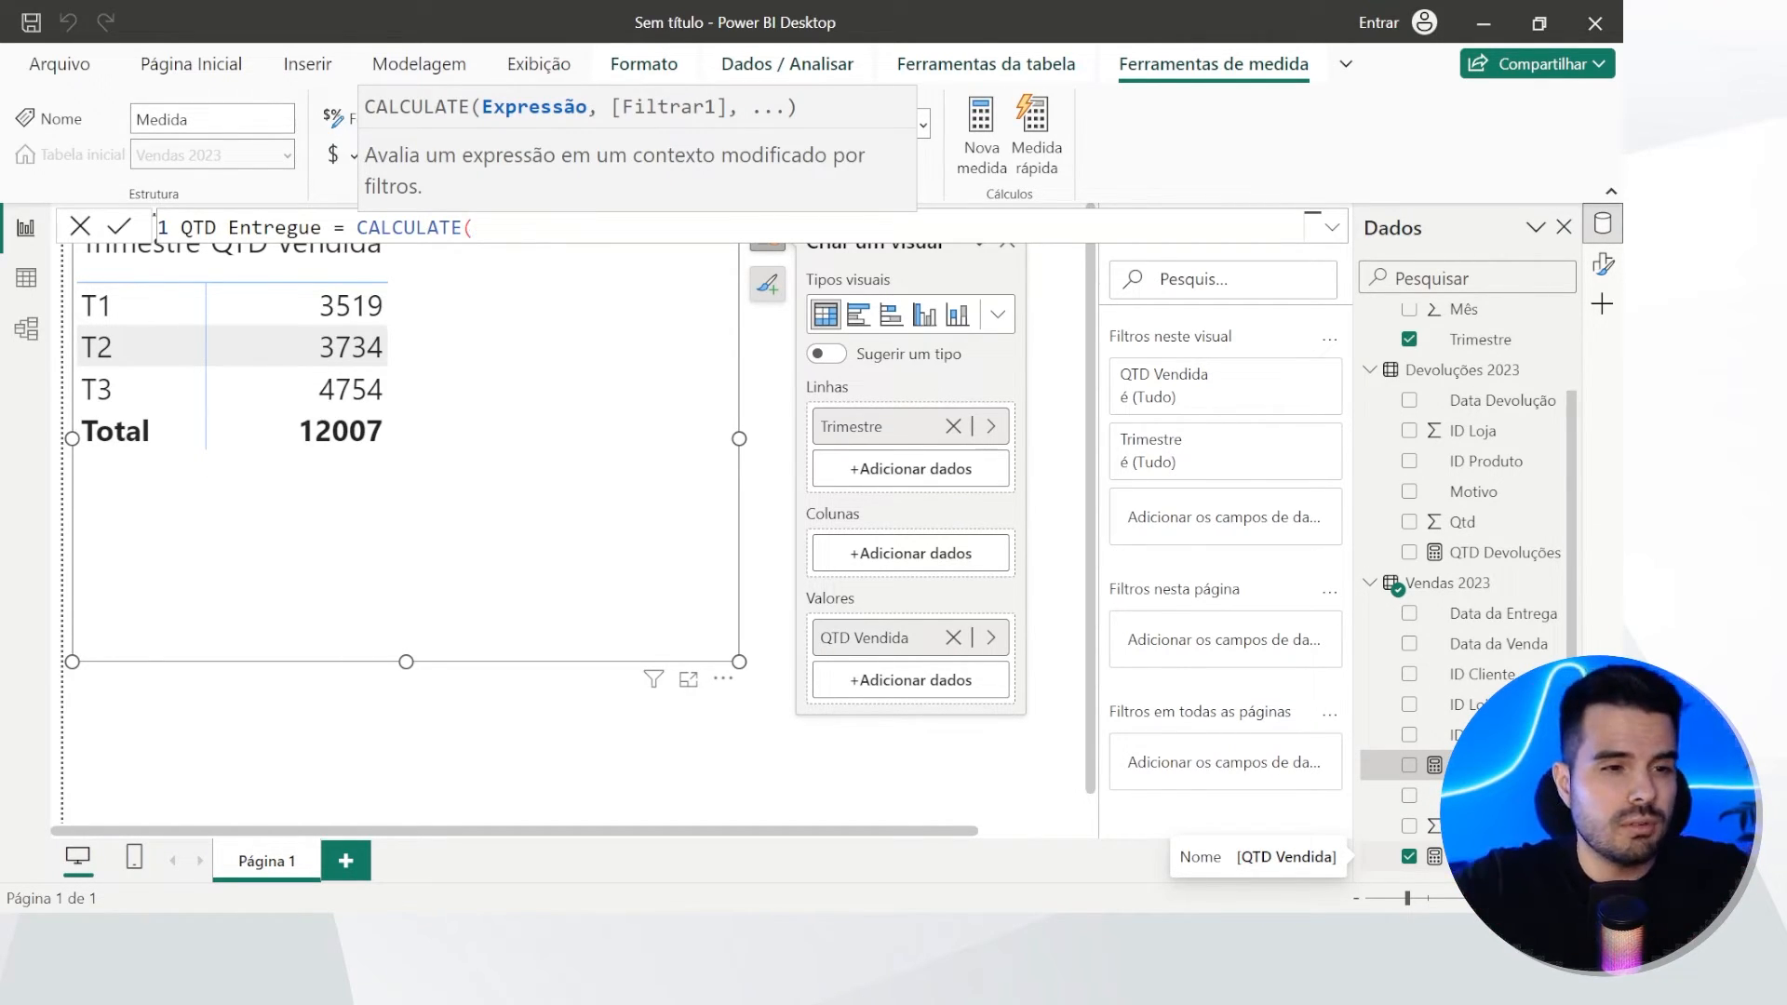
{"action": "key", "text": "shift+Return"}
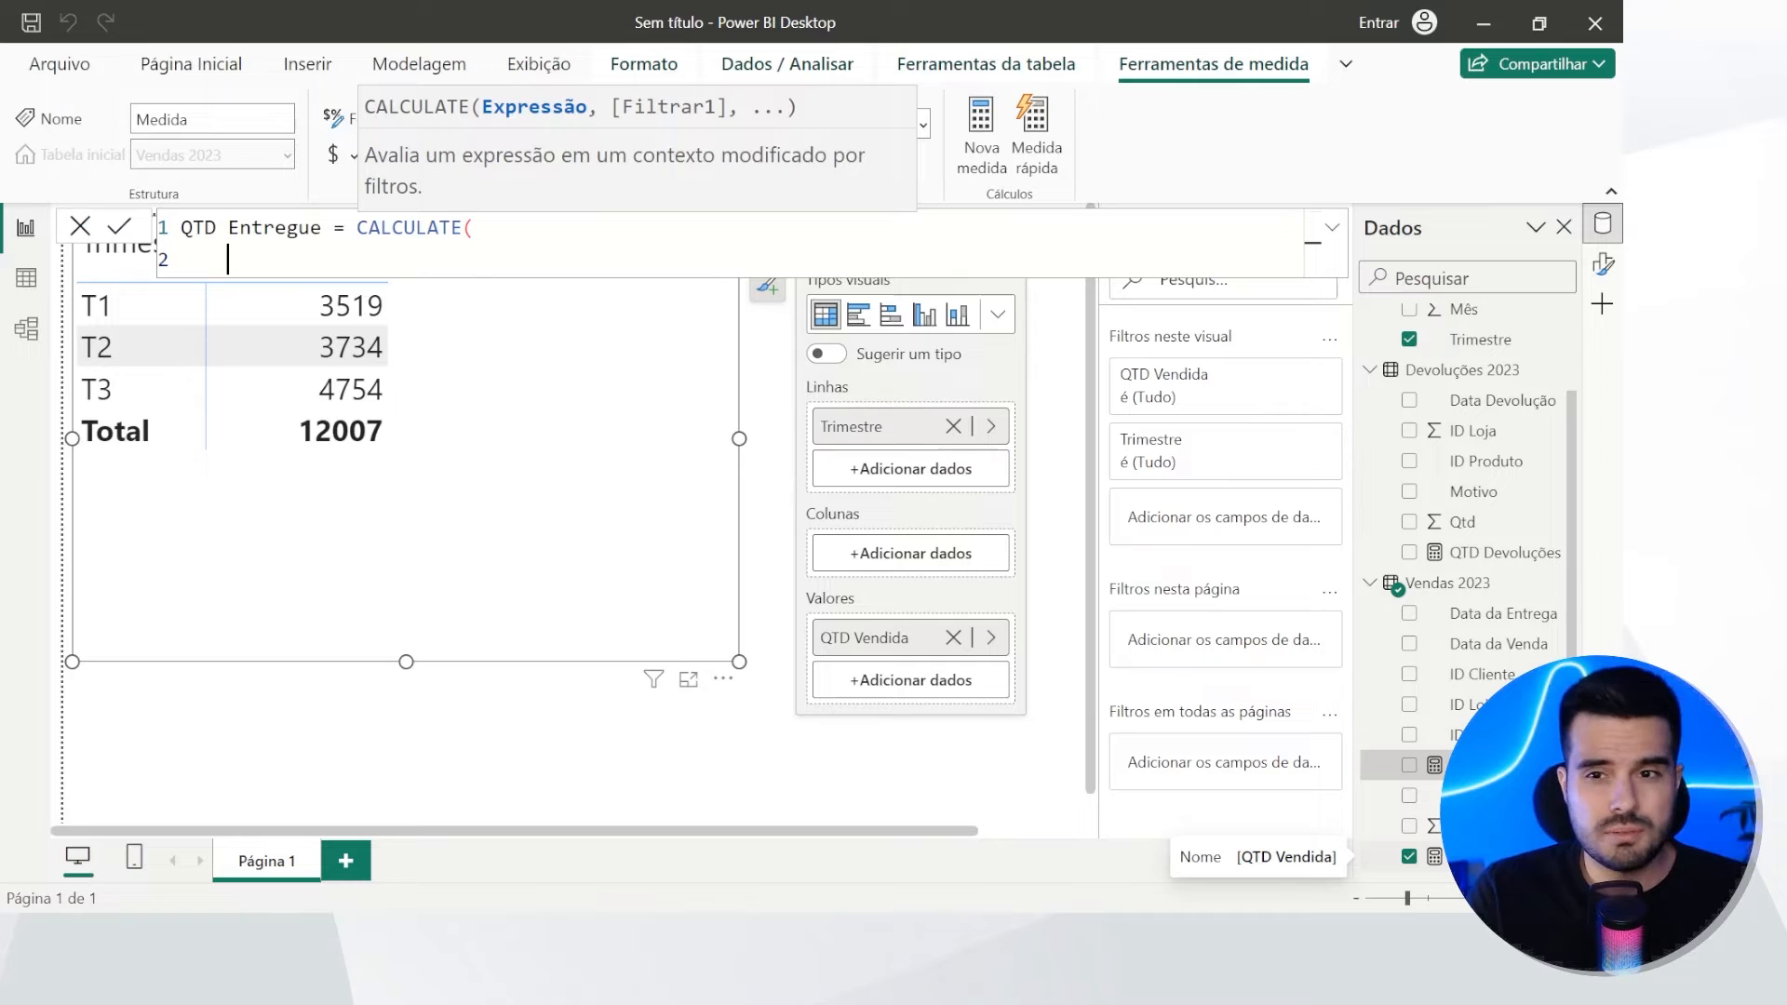
{"action": "type", "text": "qtd"}
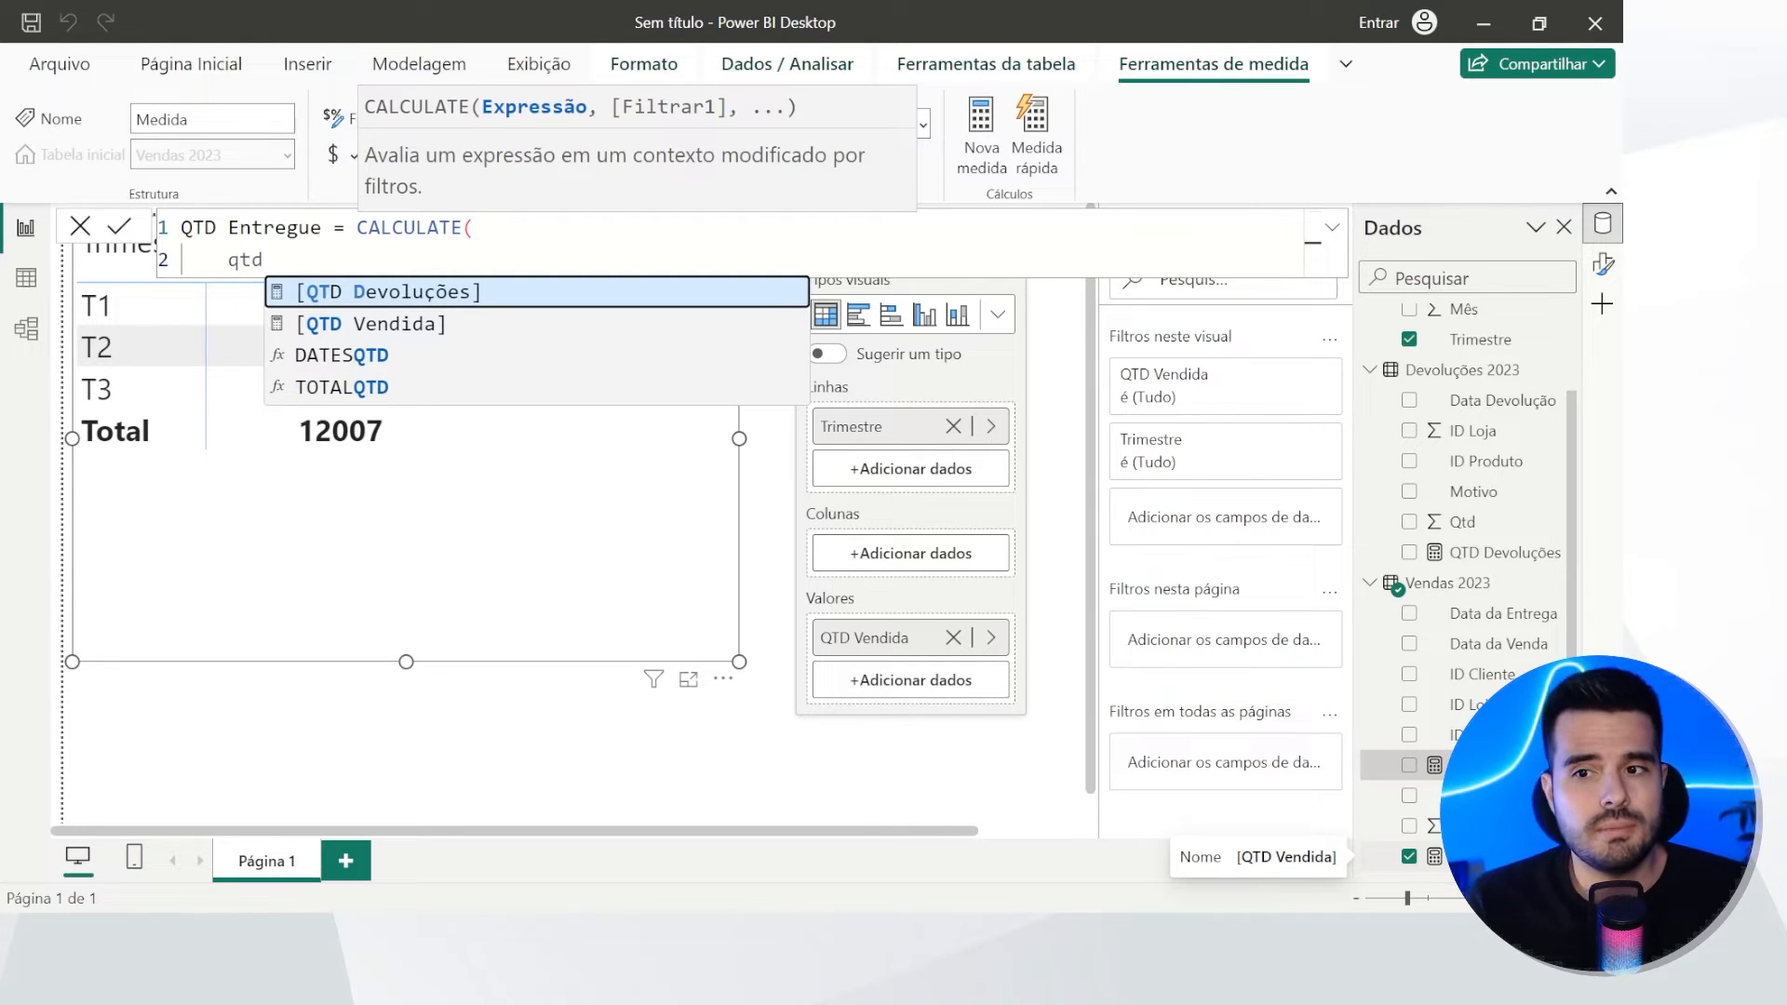
{"action": "key", "text": "Tab"}
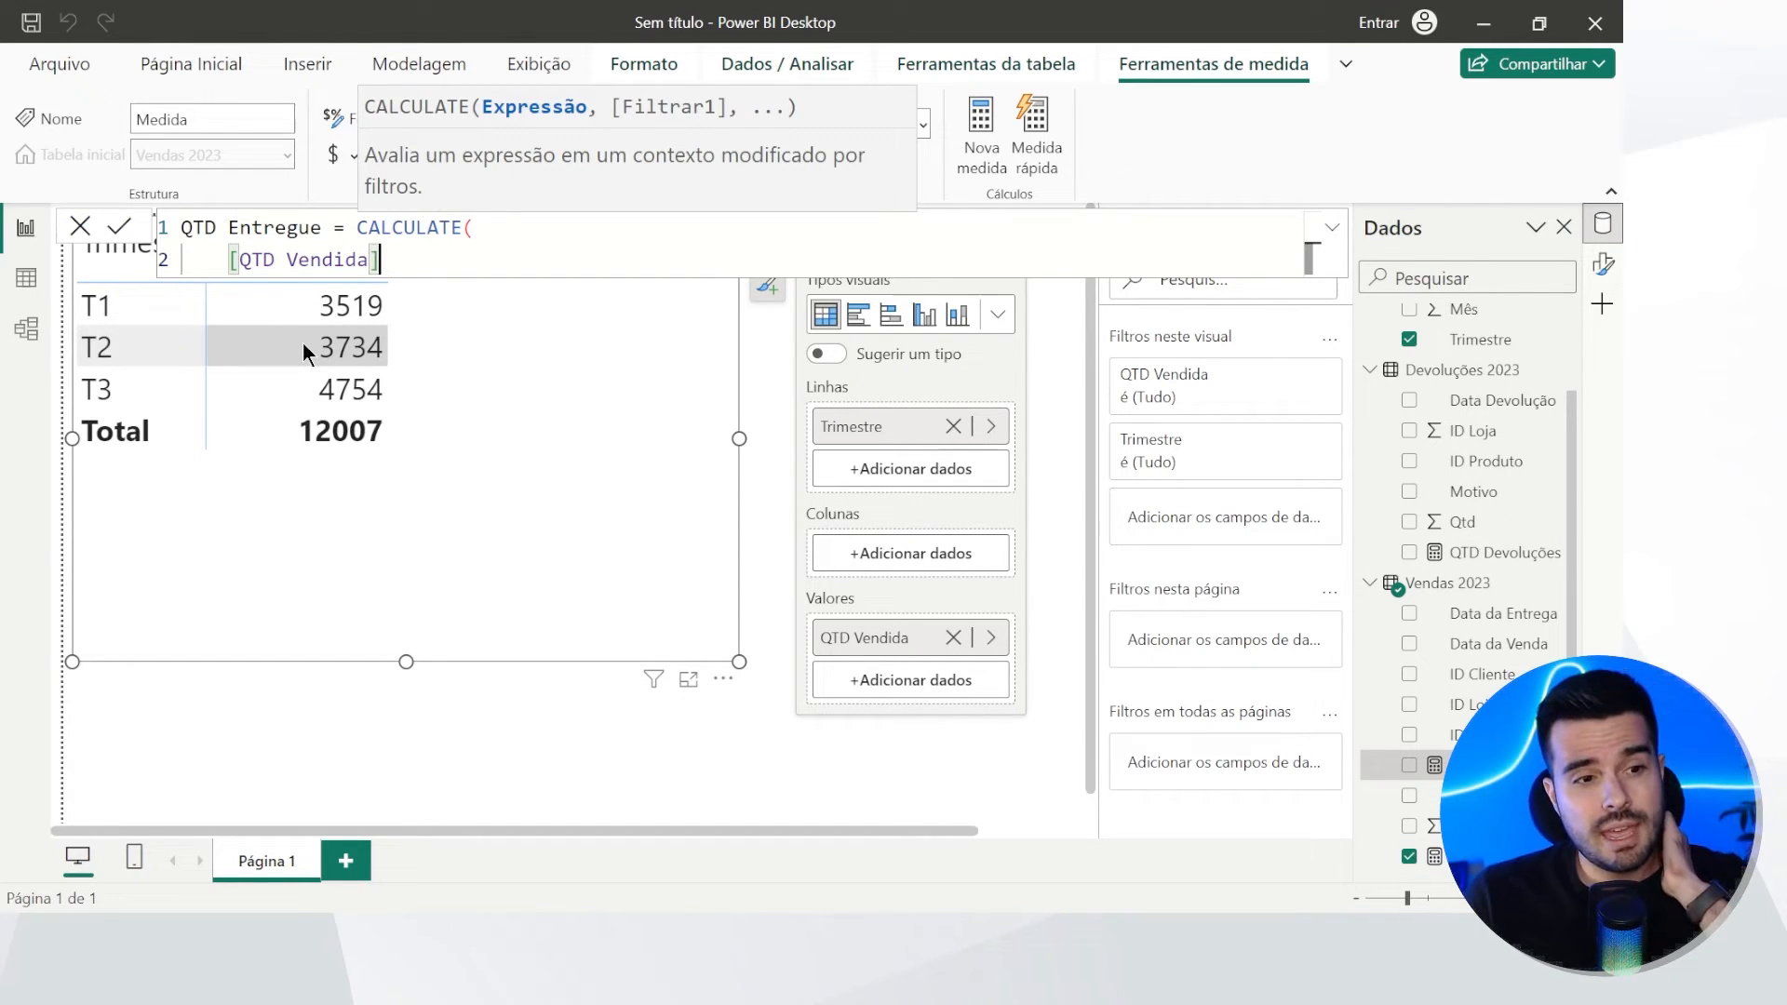
Step: Add a USERELATIONSHIP filter on a third line of the formula, with 'Calendário'[Date] as its first column
{"action": "type", "text": ","}
{"action": "key", "text": "shift+Return"}
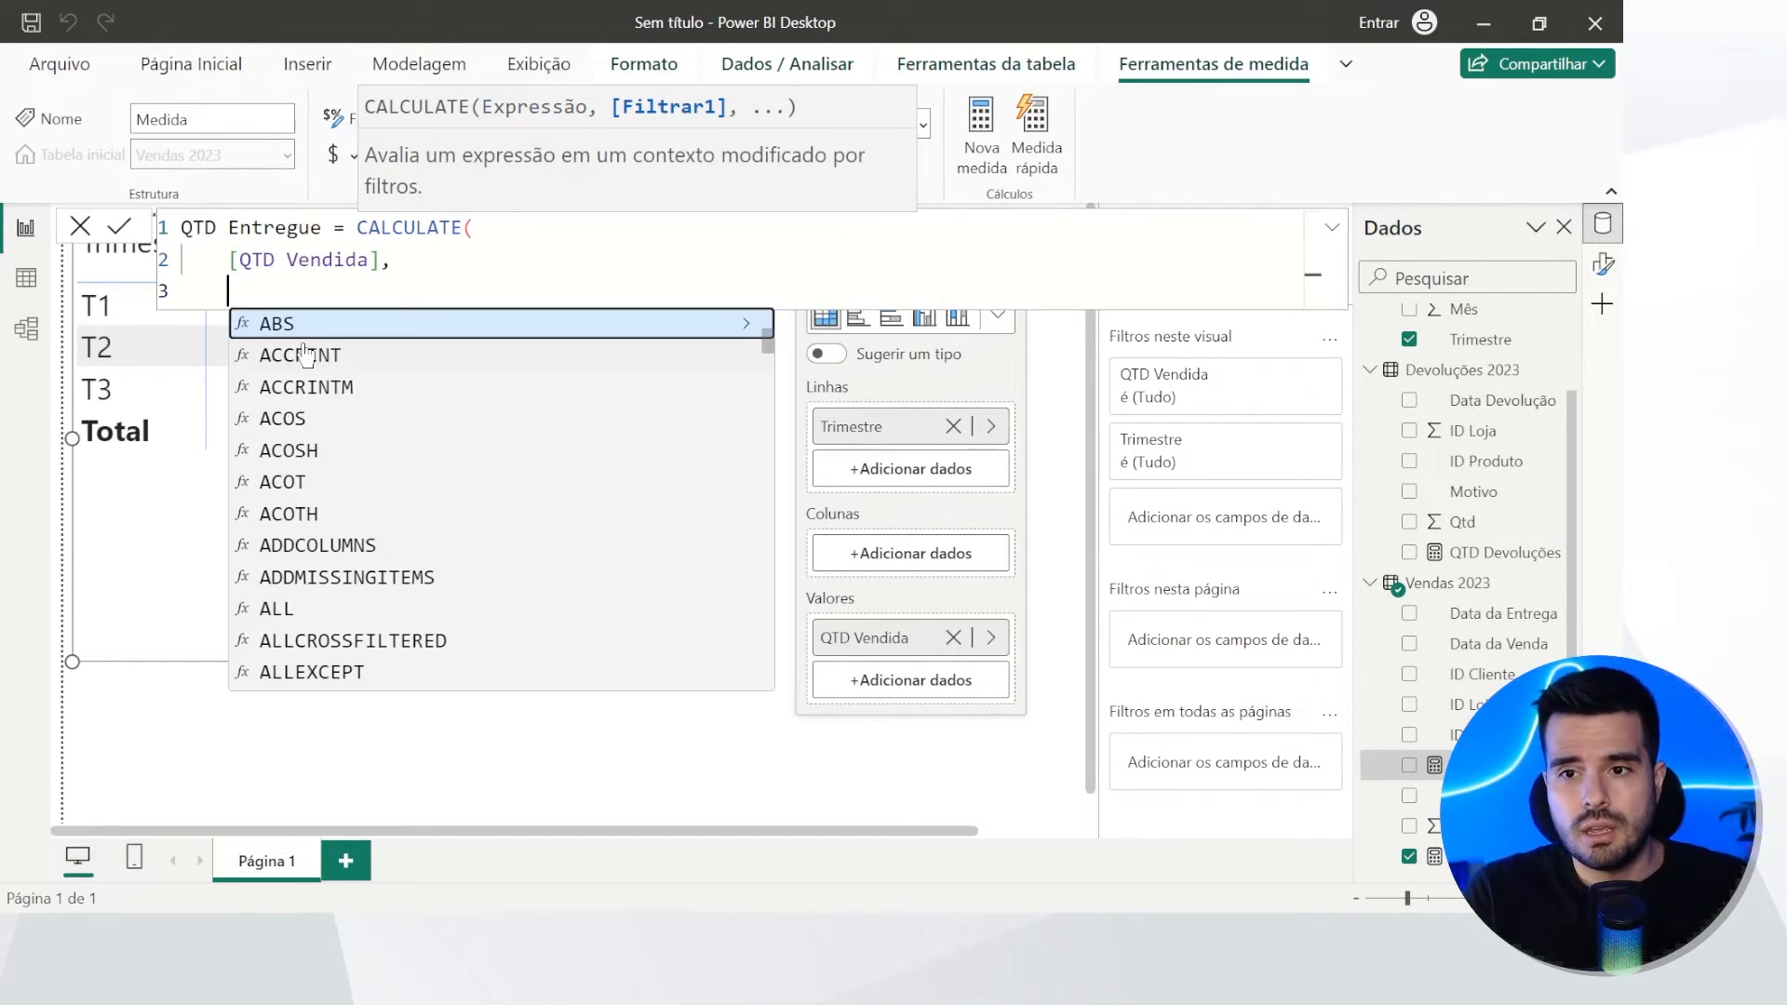
{"action": "type", "text": "usere"}
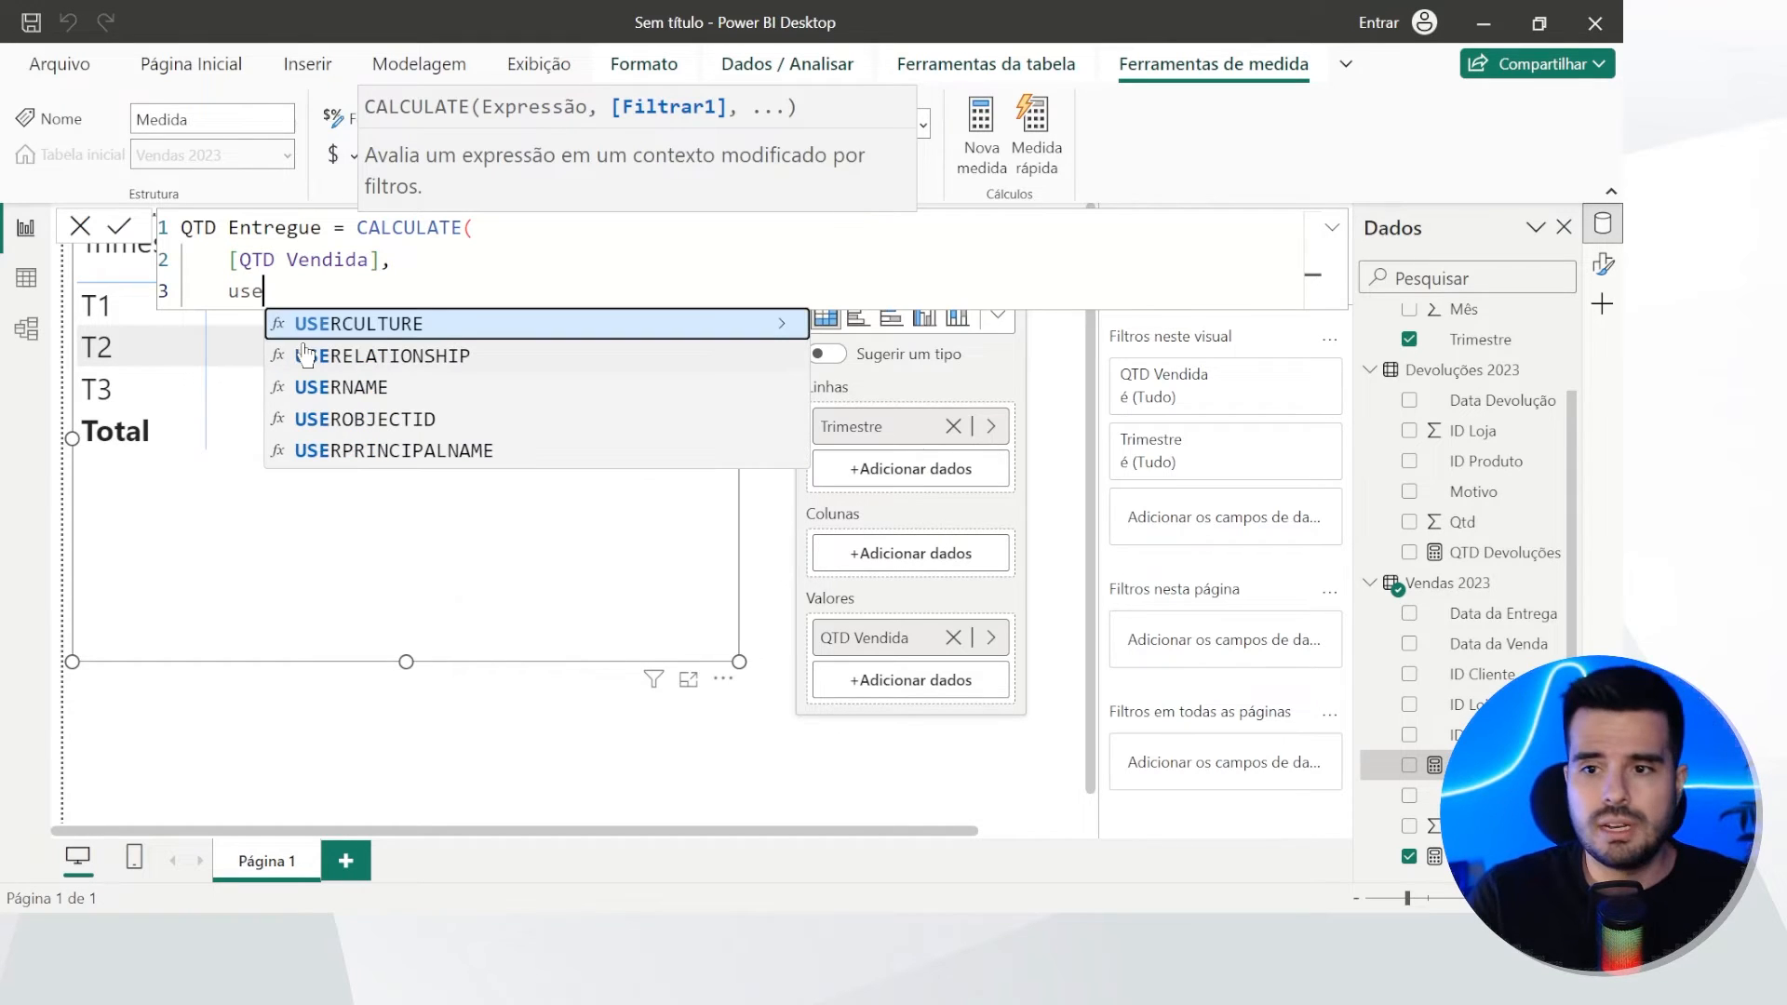
{"action": "key", "text": "Tab"}
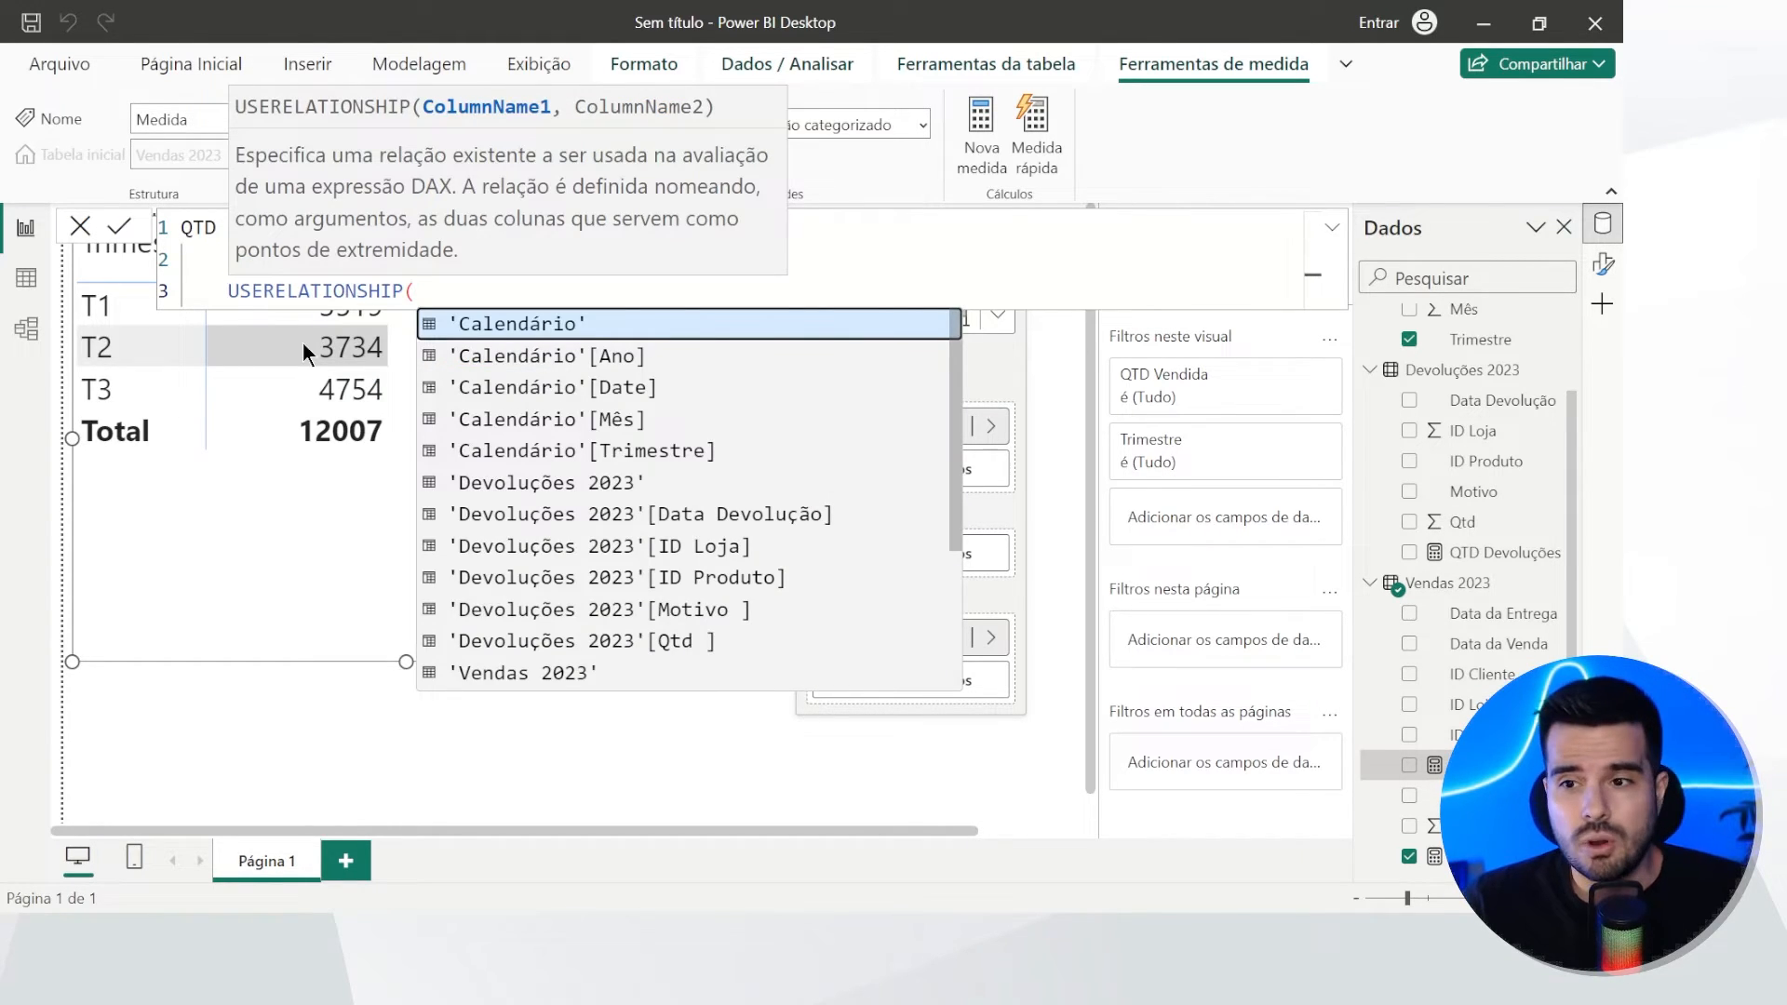
{"action": "key", "text": "Down"}
{"action": "key", "text": "Down"}
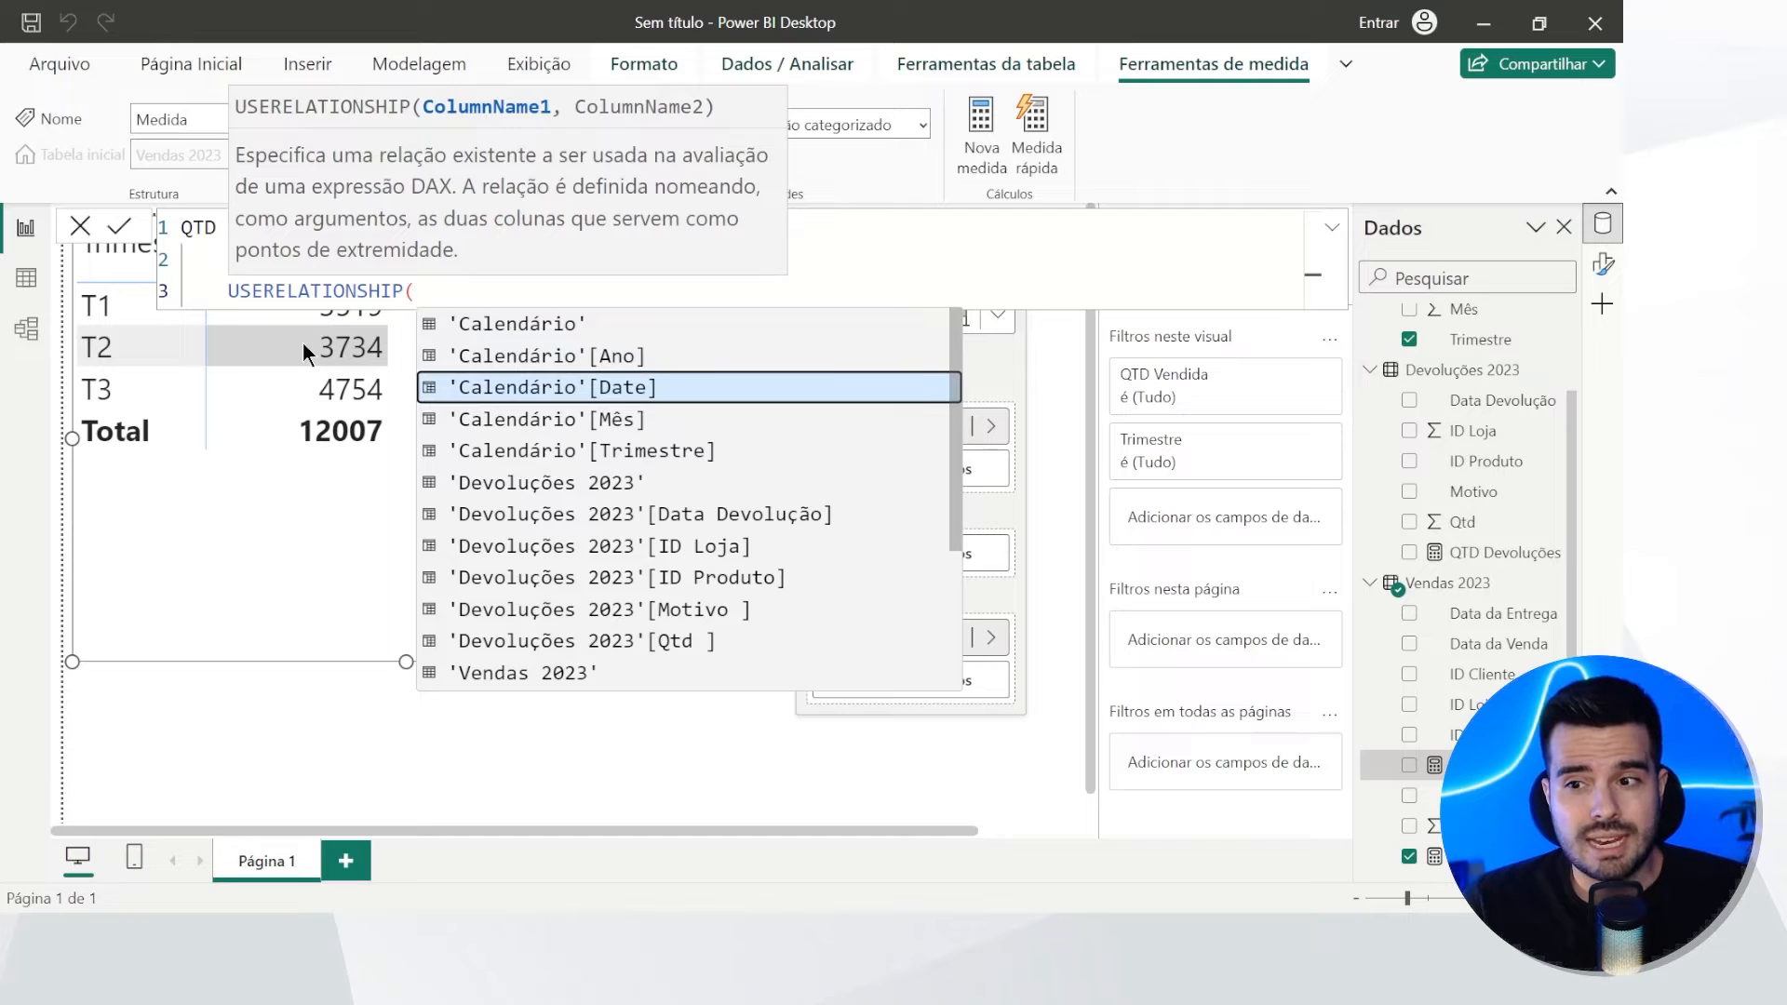
{"action": "key", "text": "Tab"}
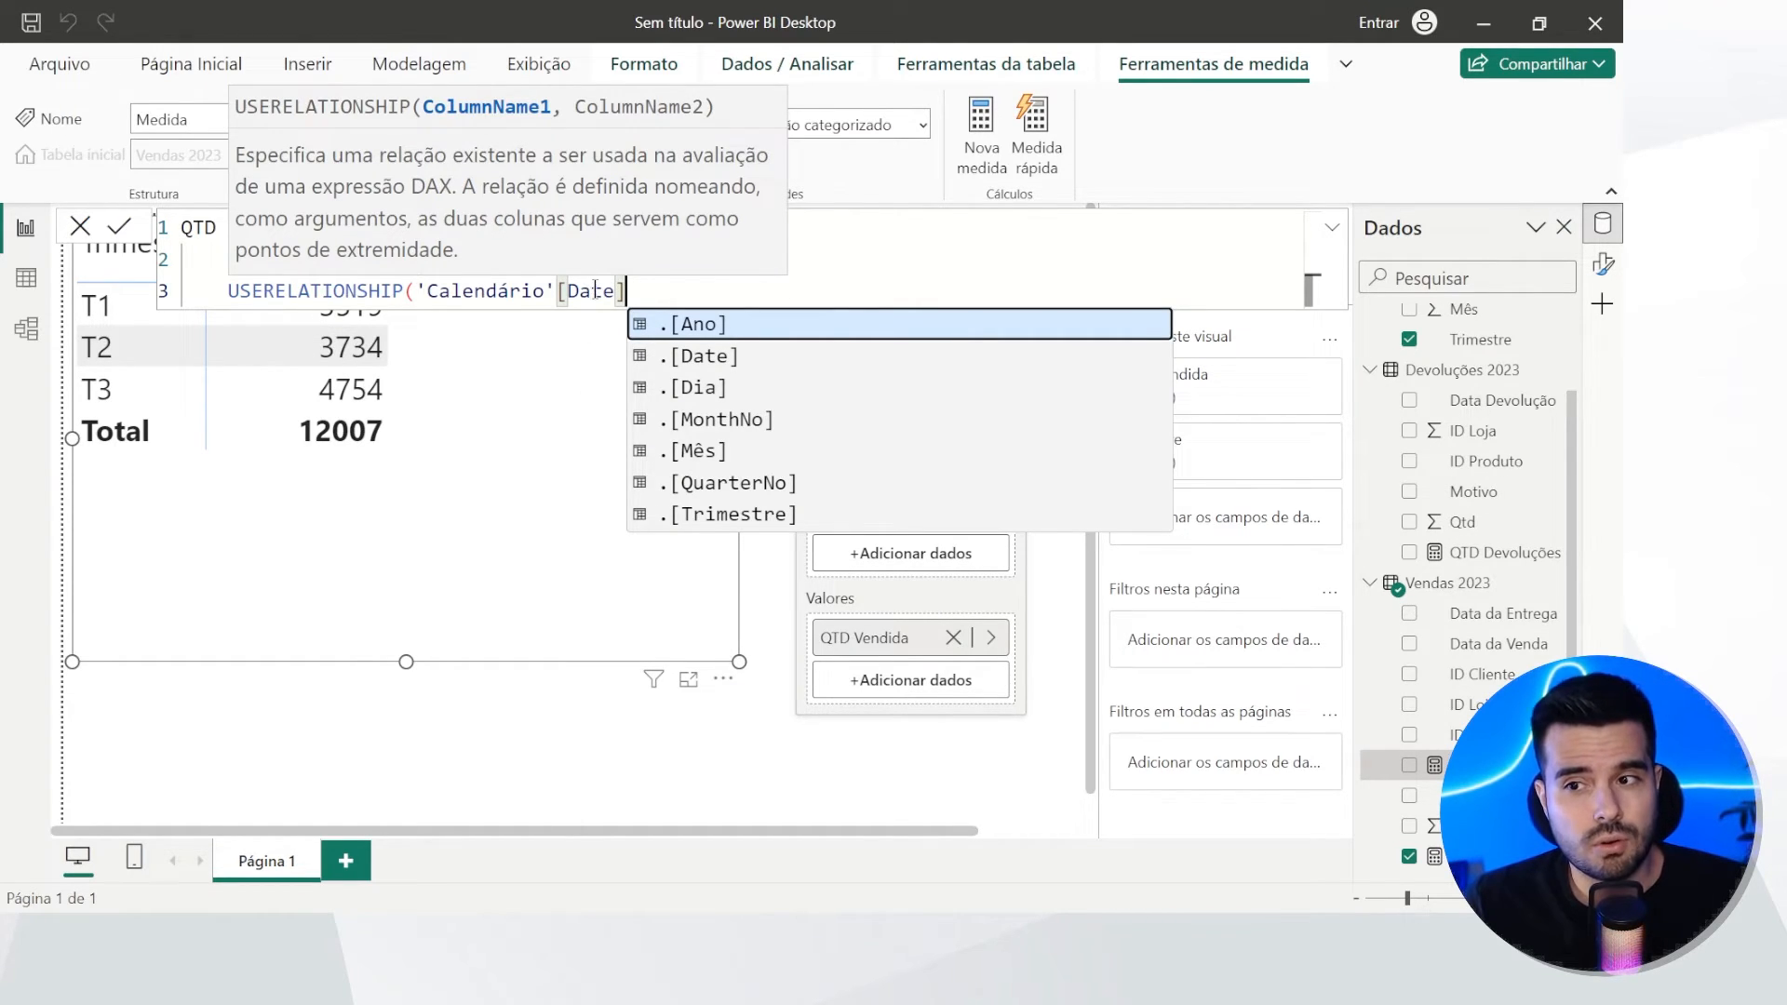
{"action": "type", "text": ","}
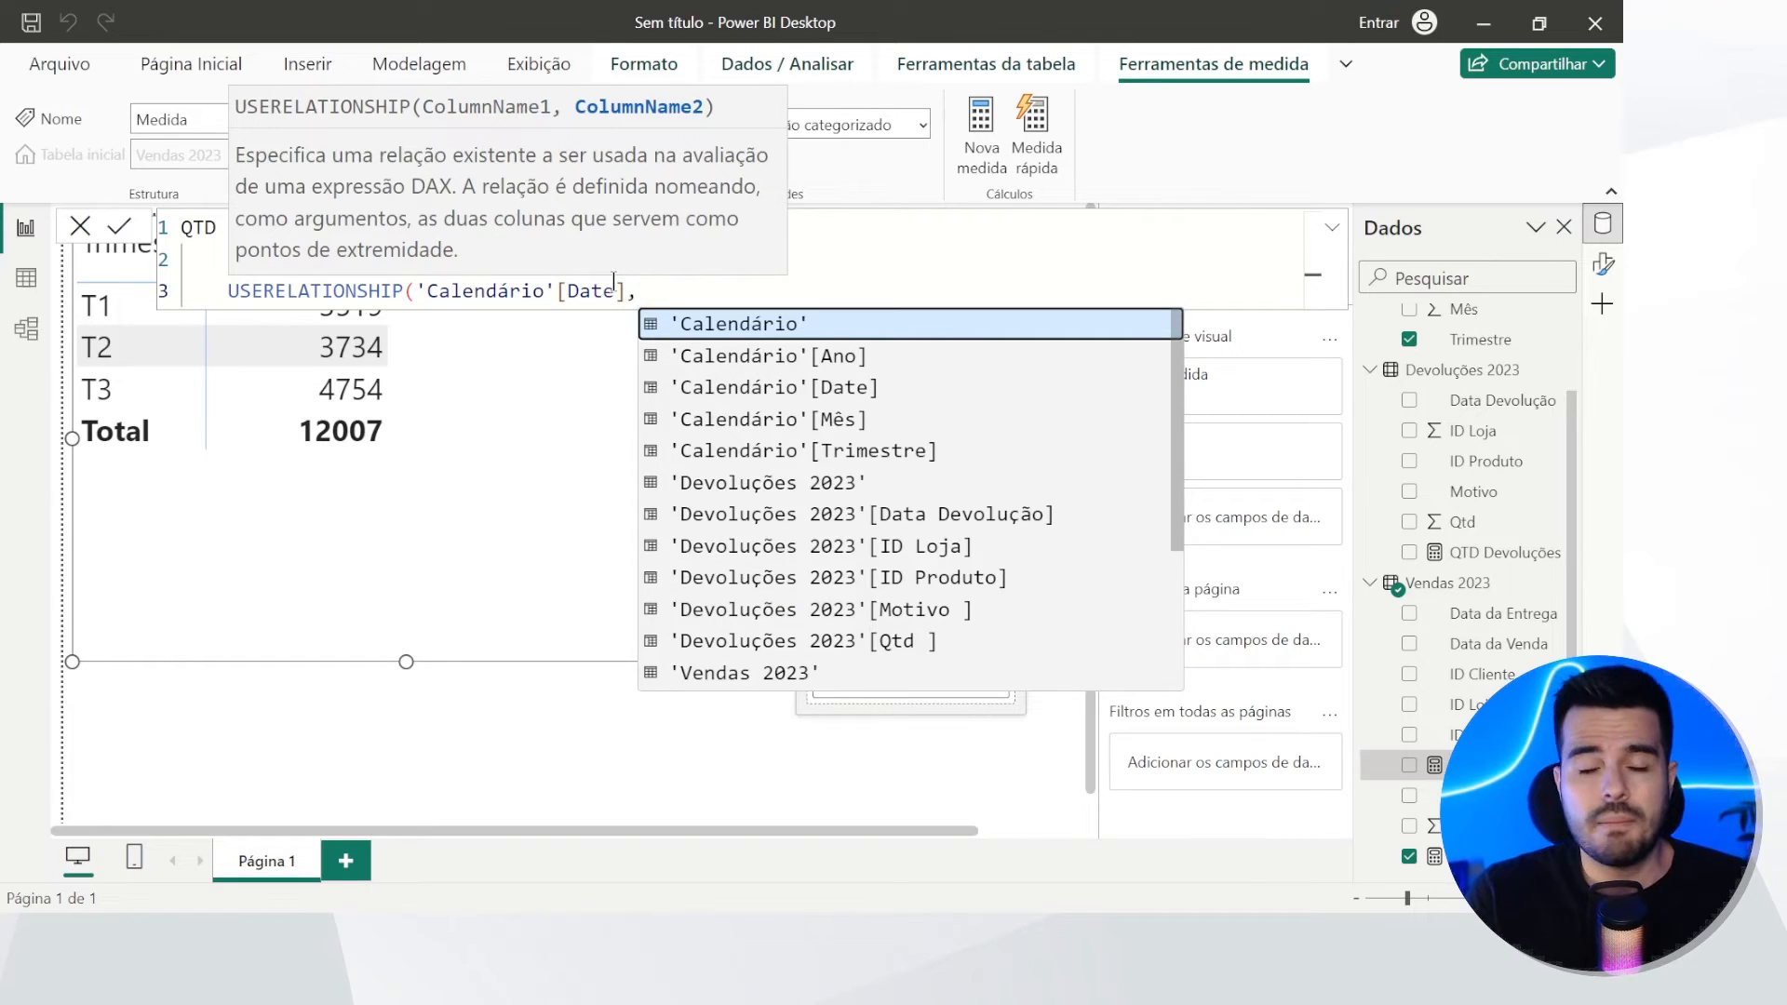
Step: Set 'Vendas 2023'[Data da Entrega] as the second USERELATIONSHIP column, close both functions and commit the QTD Entregue measure
{"action": "type", "text": "ven"}
{"action": "key", "text": "Down"}
{"action": "key", "text": "Down"}
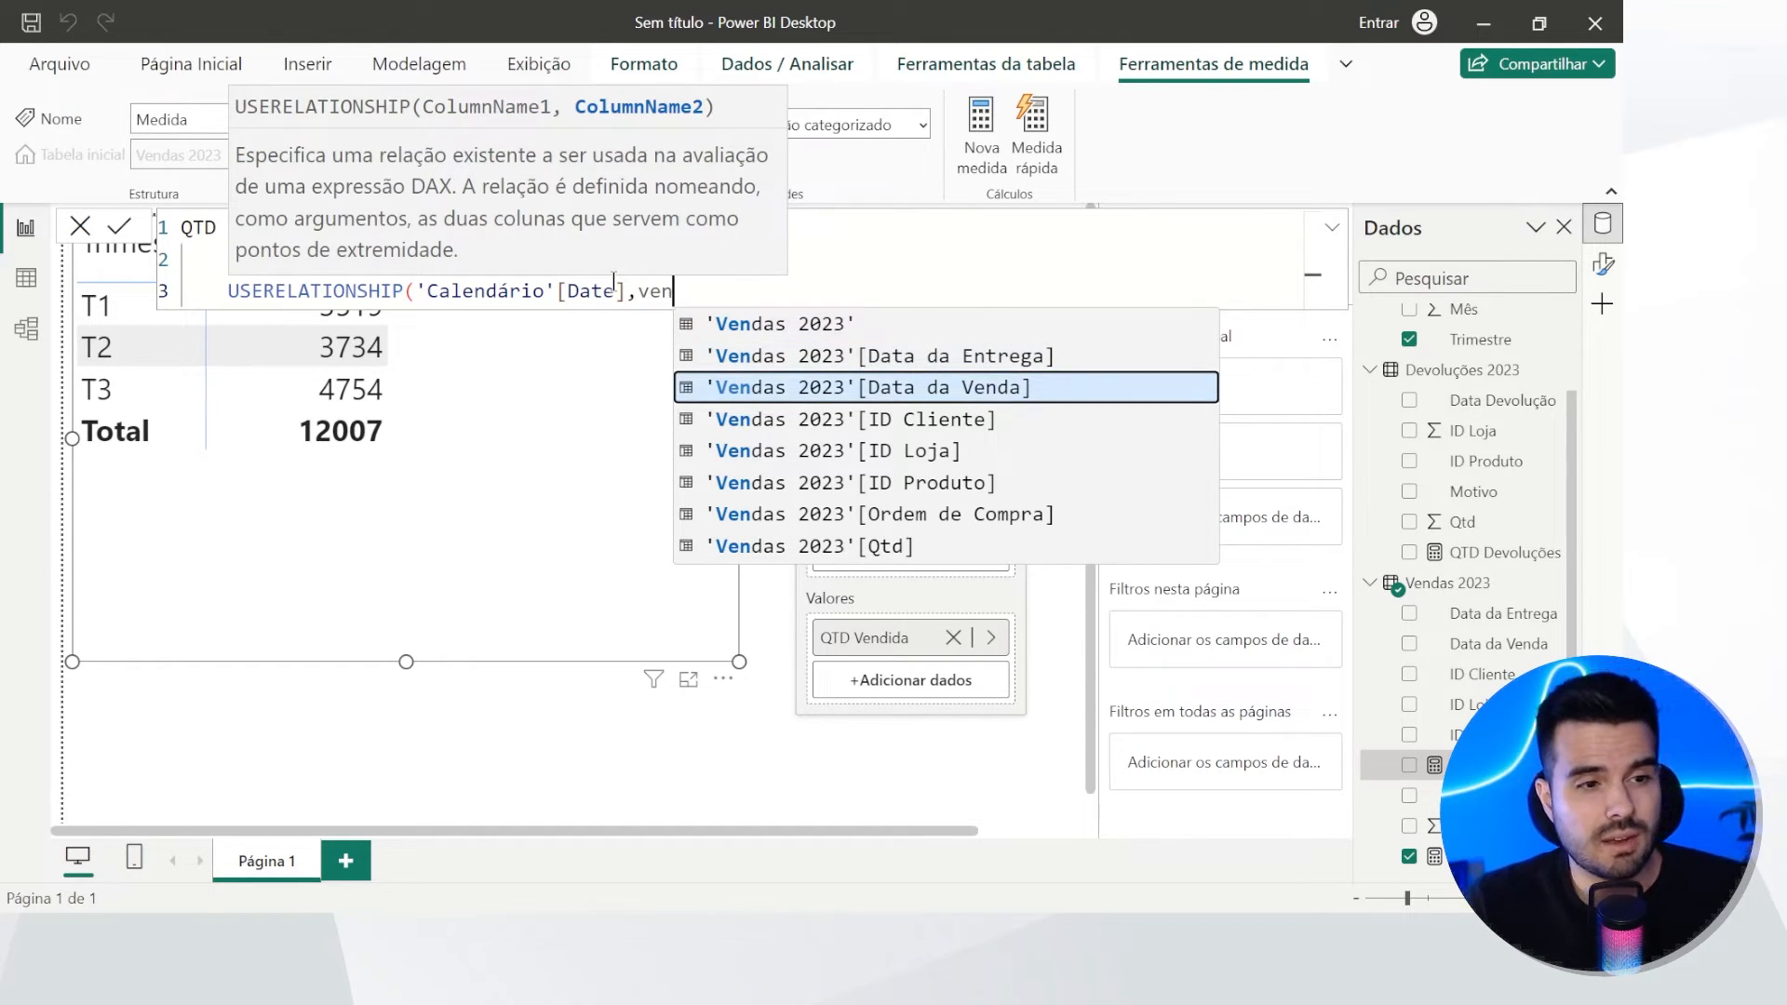
{"action": "key", "text": "Up"}
{"action": "key", "text": "Tab"}
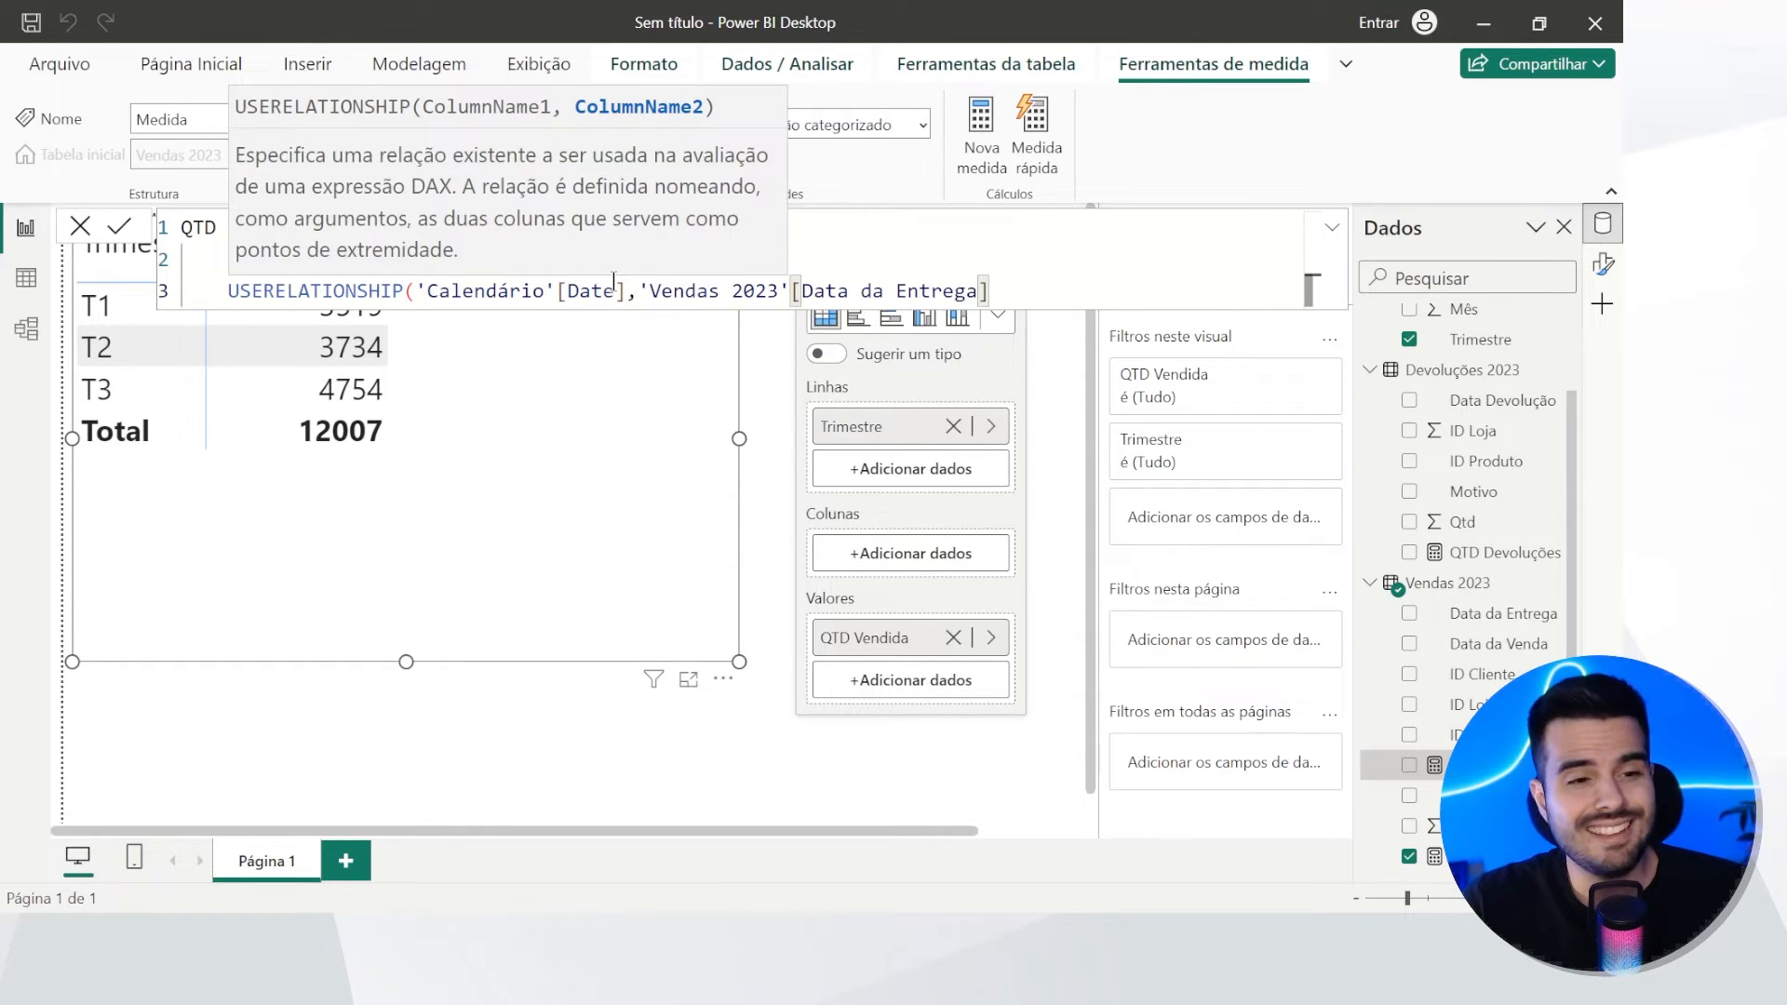
{"action": "type", "text": "))"}
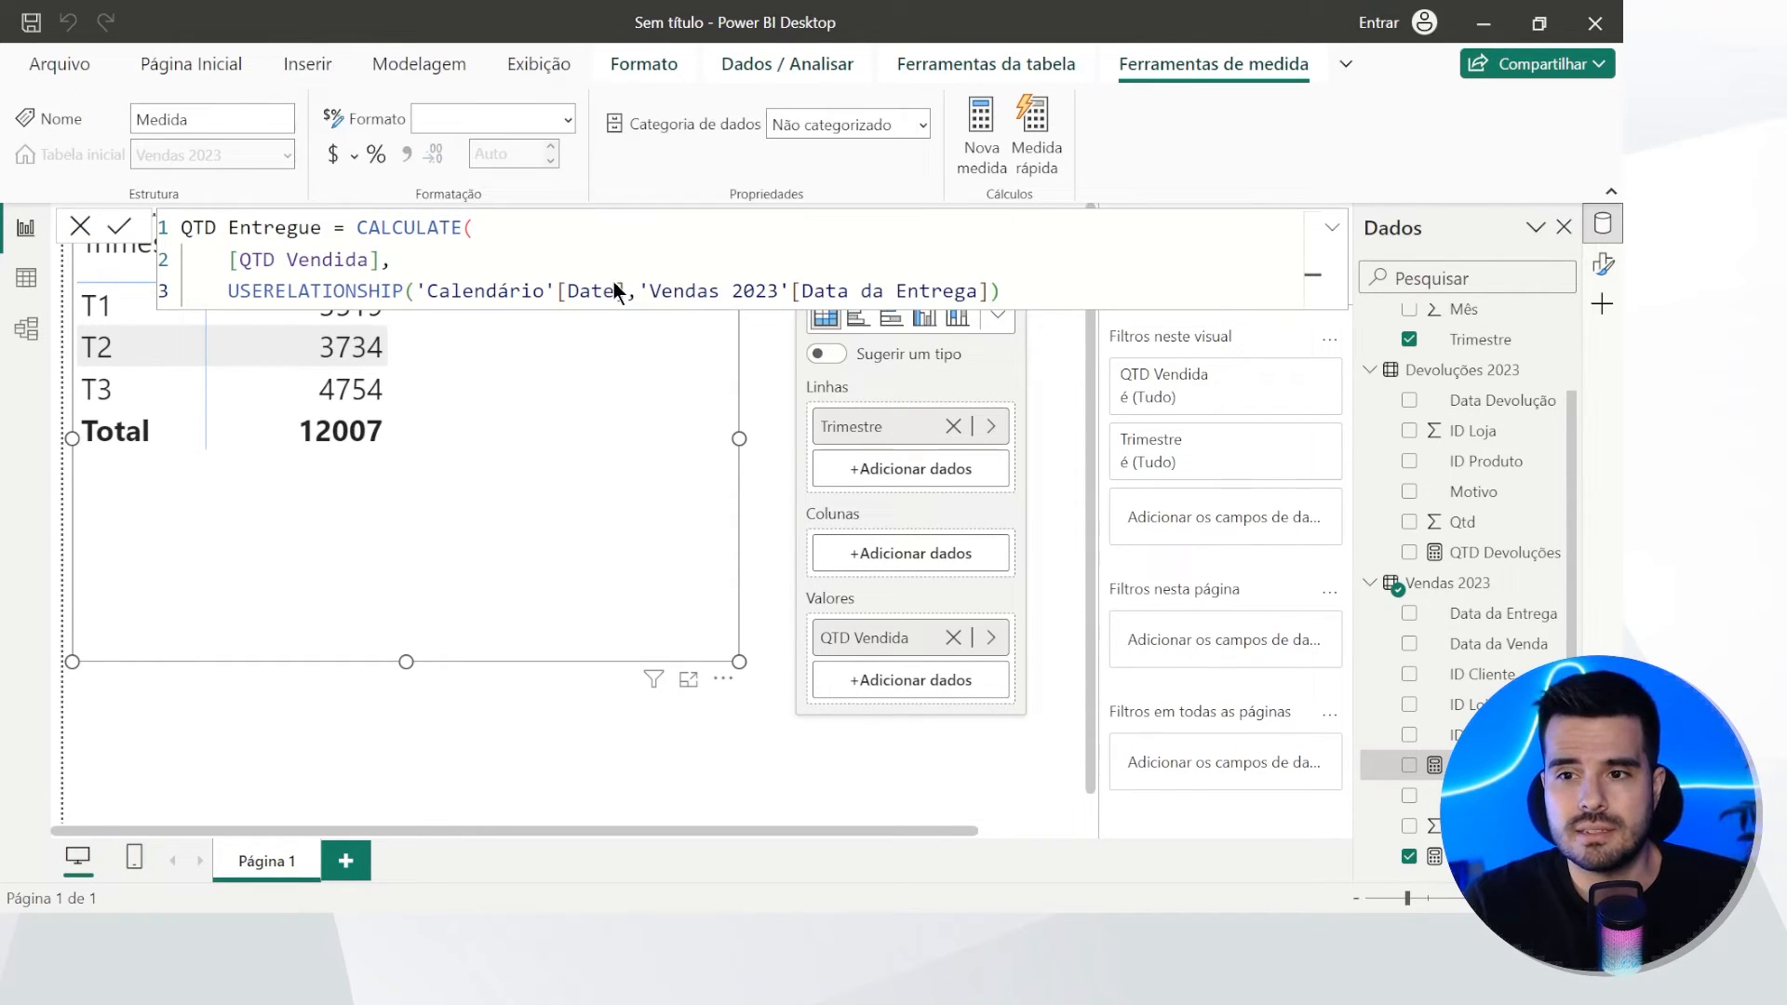
{"action": "key", "text": "Return"}
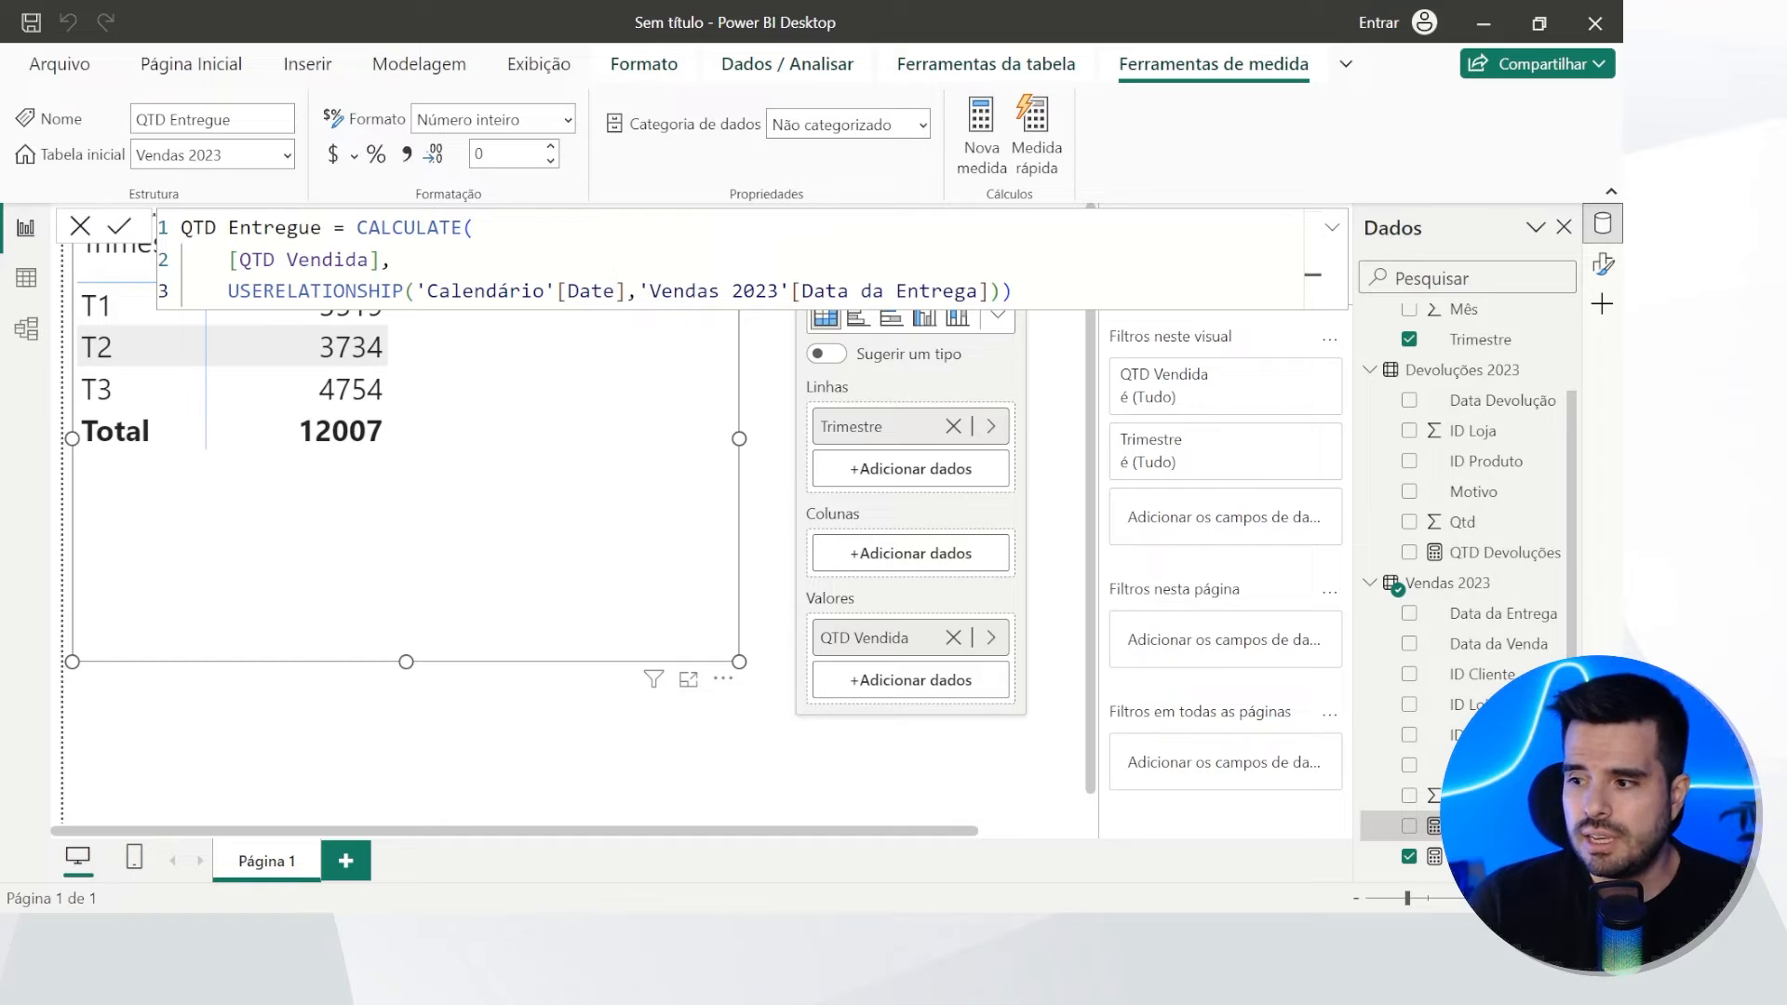
Step: Collapse the formula display and add the QTD Entregue measure to the matrix values below QTD Vendida
{"action": "left_click", "coordinate": [1332, 228]}
{"action": "left_click", "coordinate": [1332, 228]}
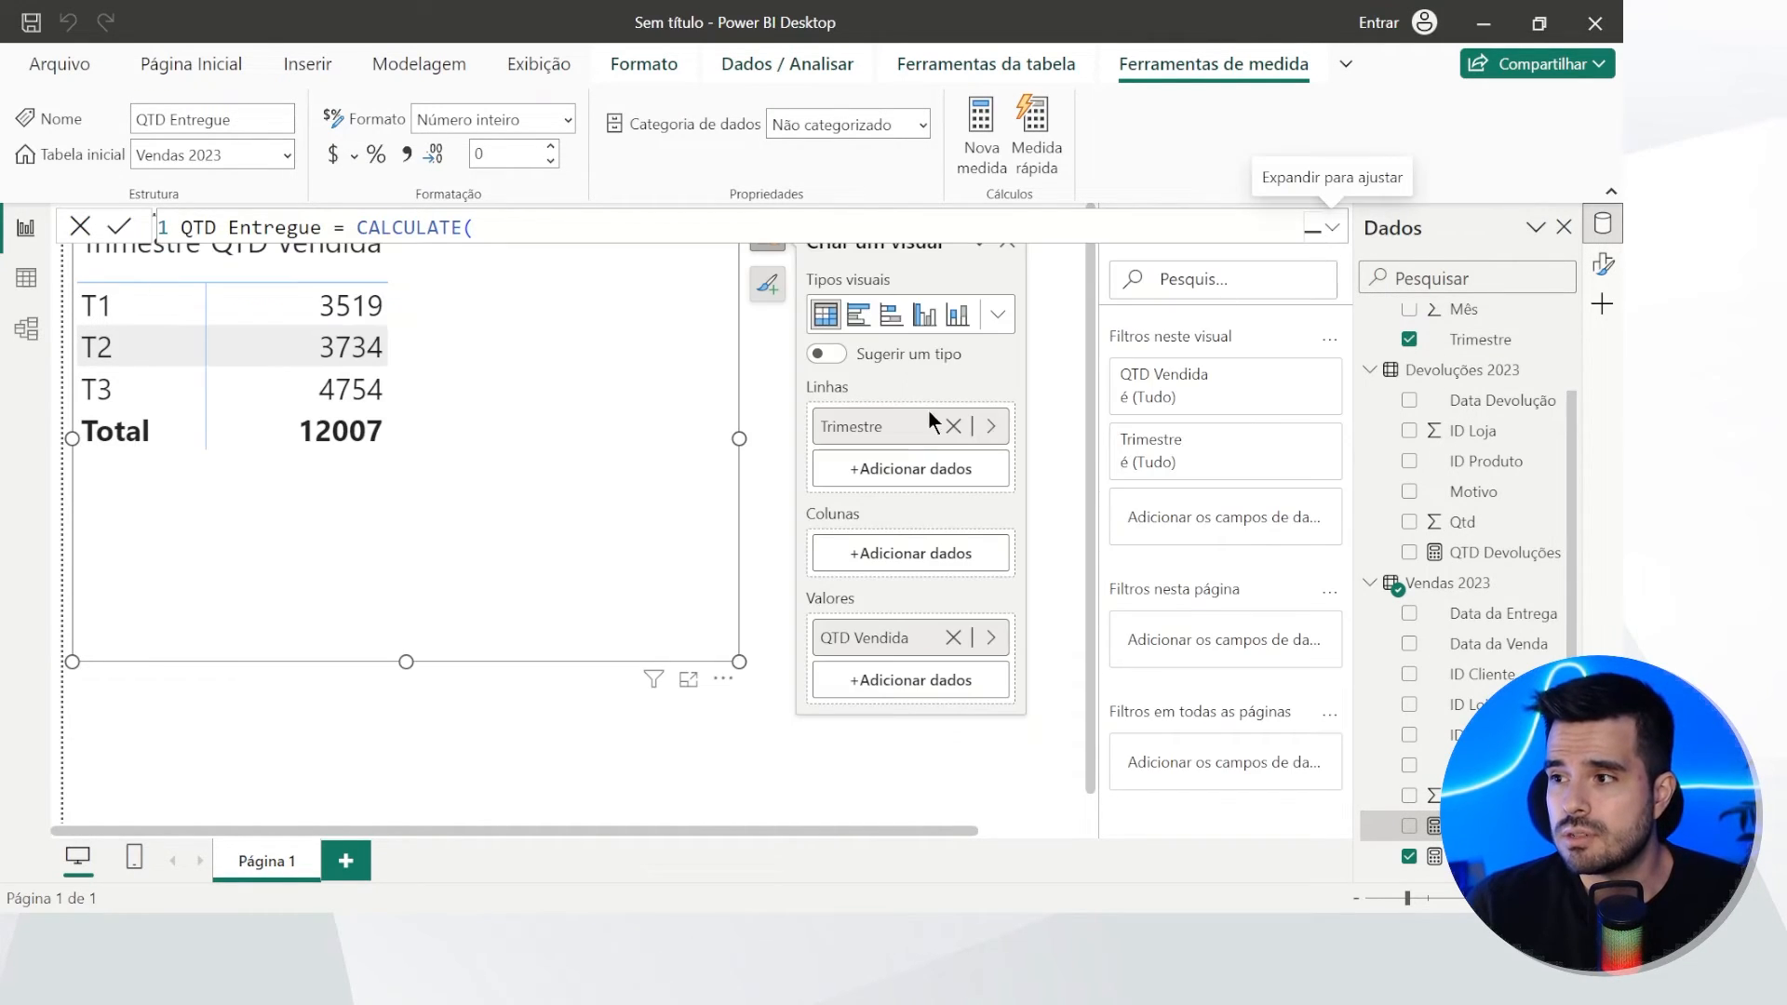
{"action": "left_click", "coordinate": [489, 371]}
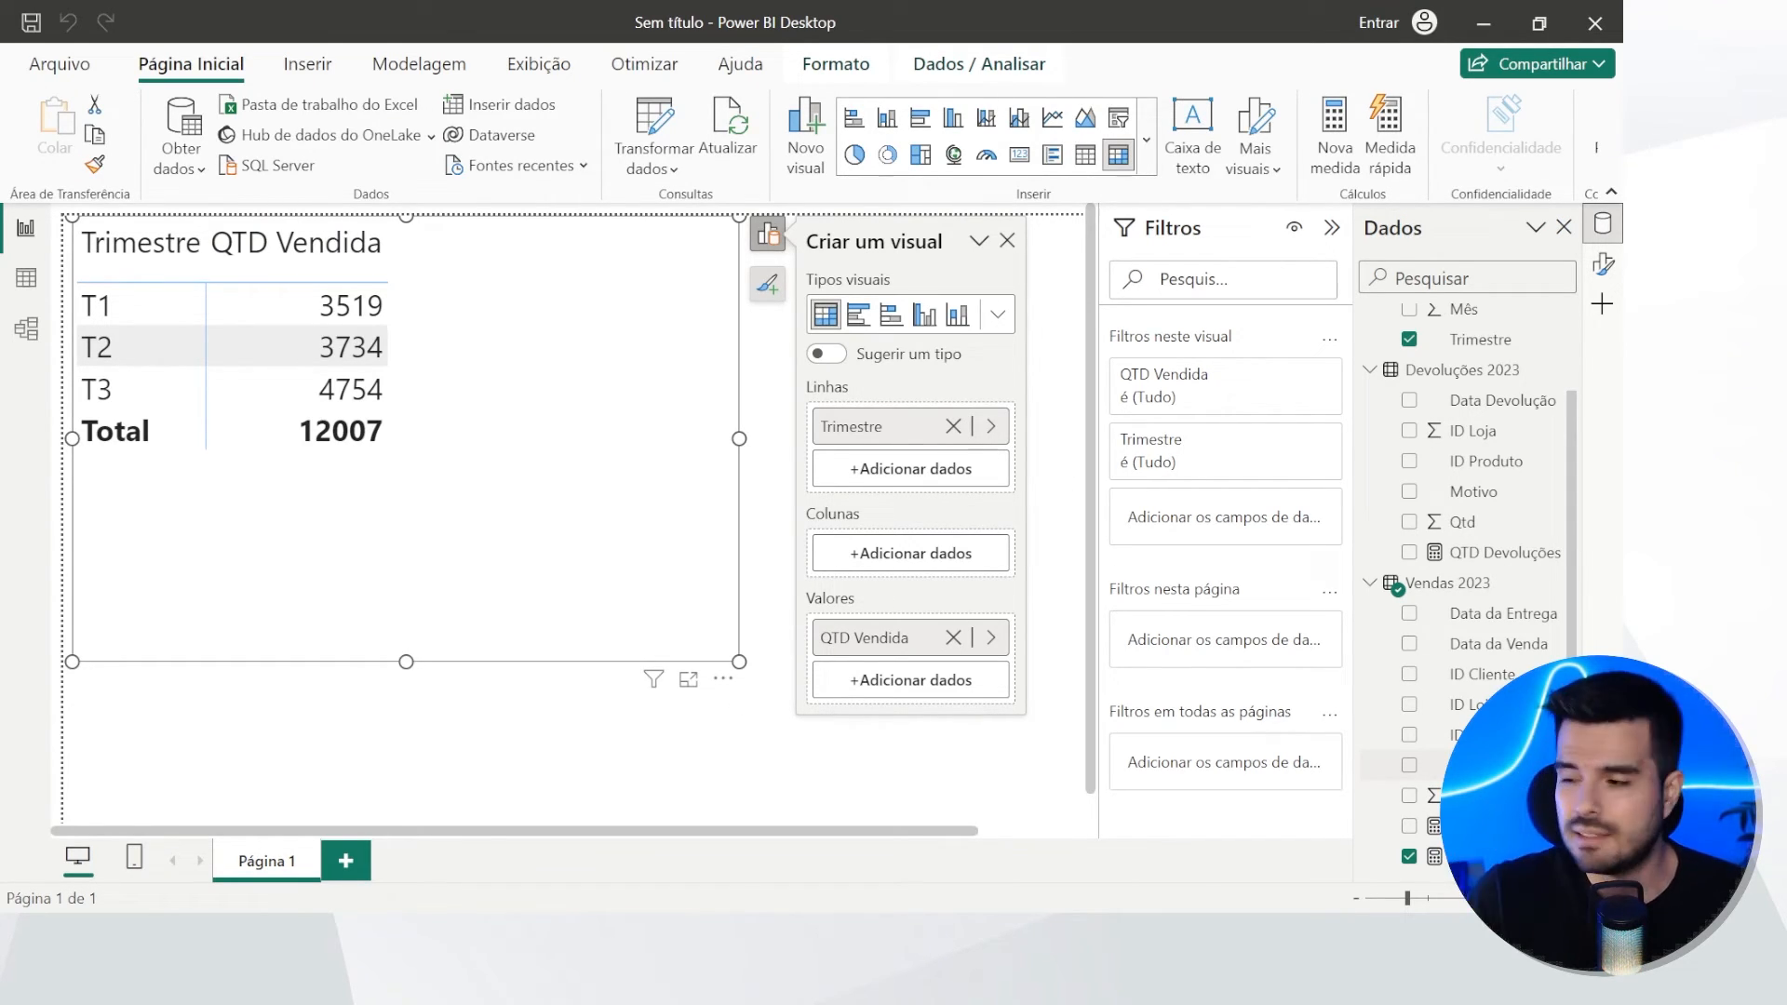
{"action": "left_click_drag", "start_coordinate": [1452, 826], "coordinate": [985, 678]}
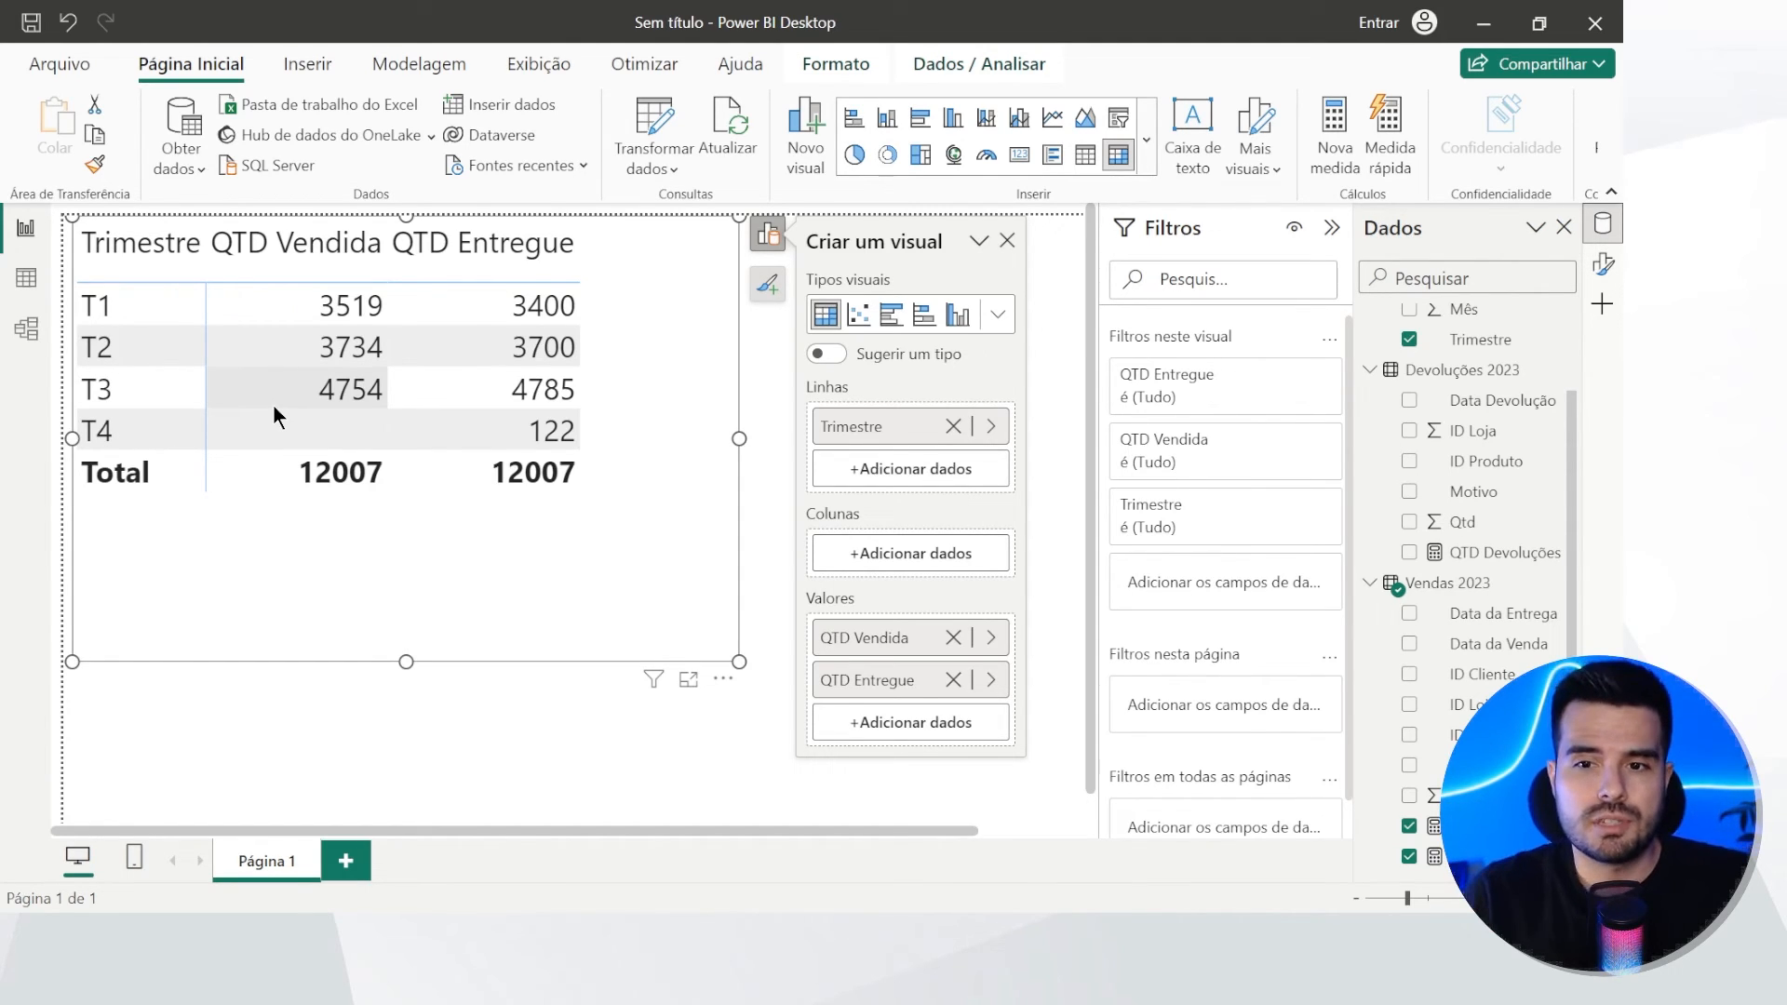
Step: Open the model diagram to examine the active and inactive relationships between Calendário and Vendas 2023
{"action": "left_click", "coordinate": [26, 327]}
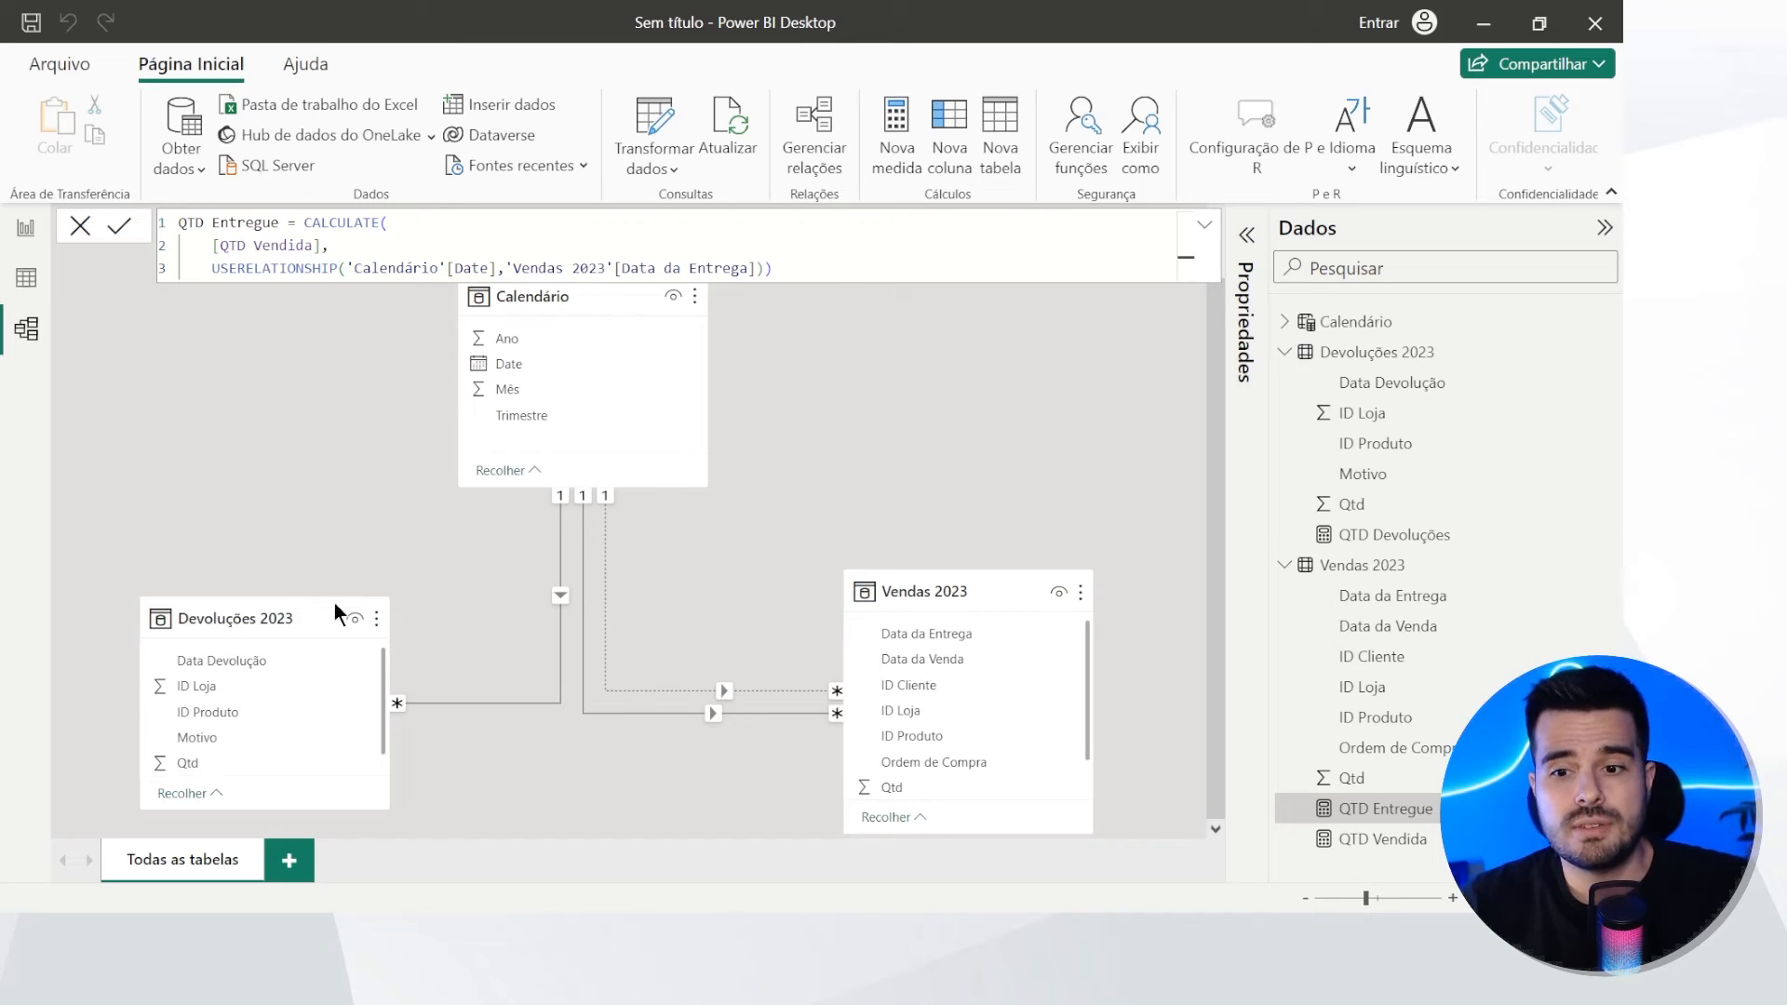